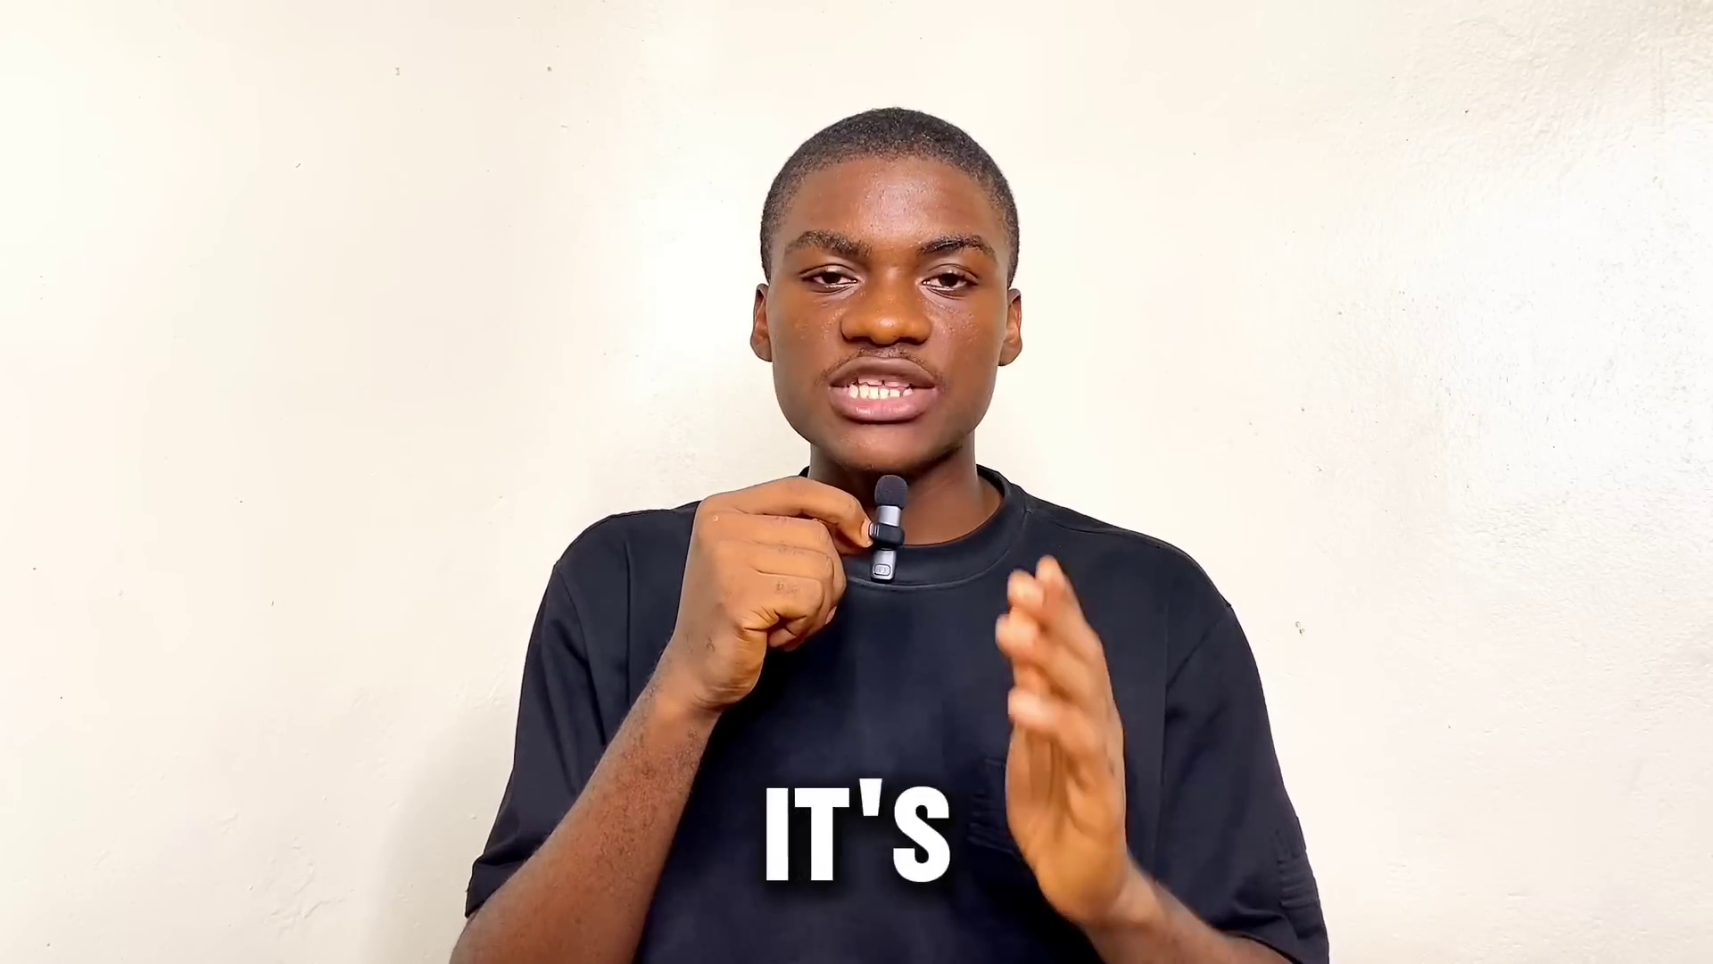
- Highlight the doola homepage headline and subtitle for emphasis
left_click_drag(501, 375, 1276, 457)
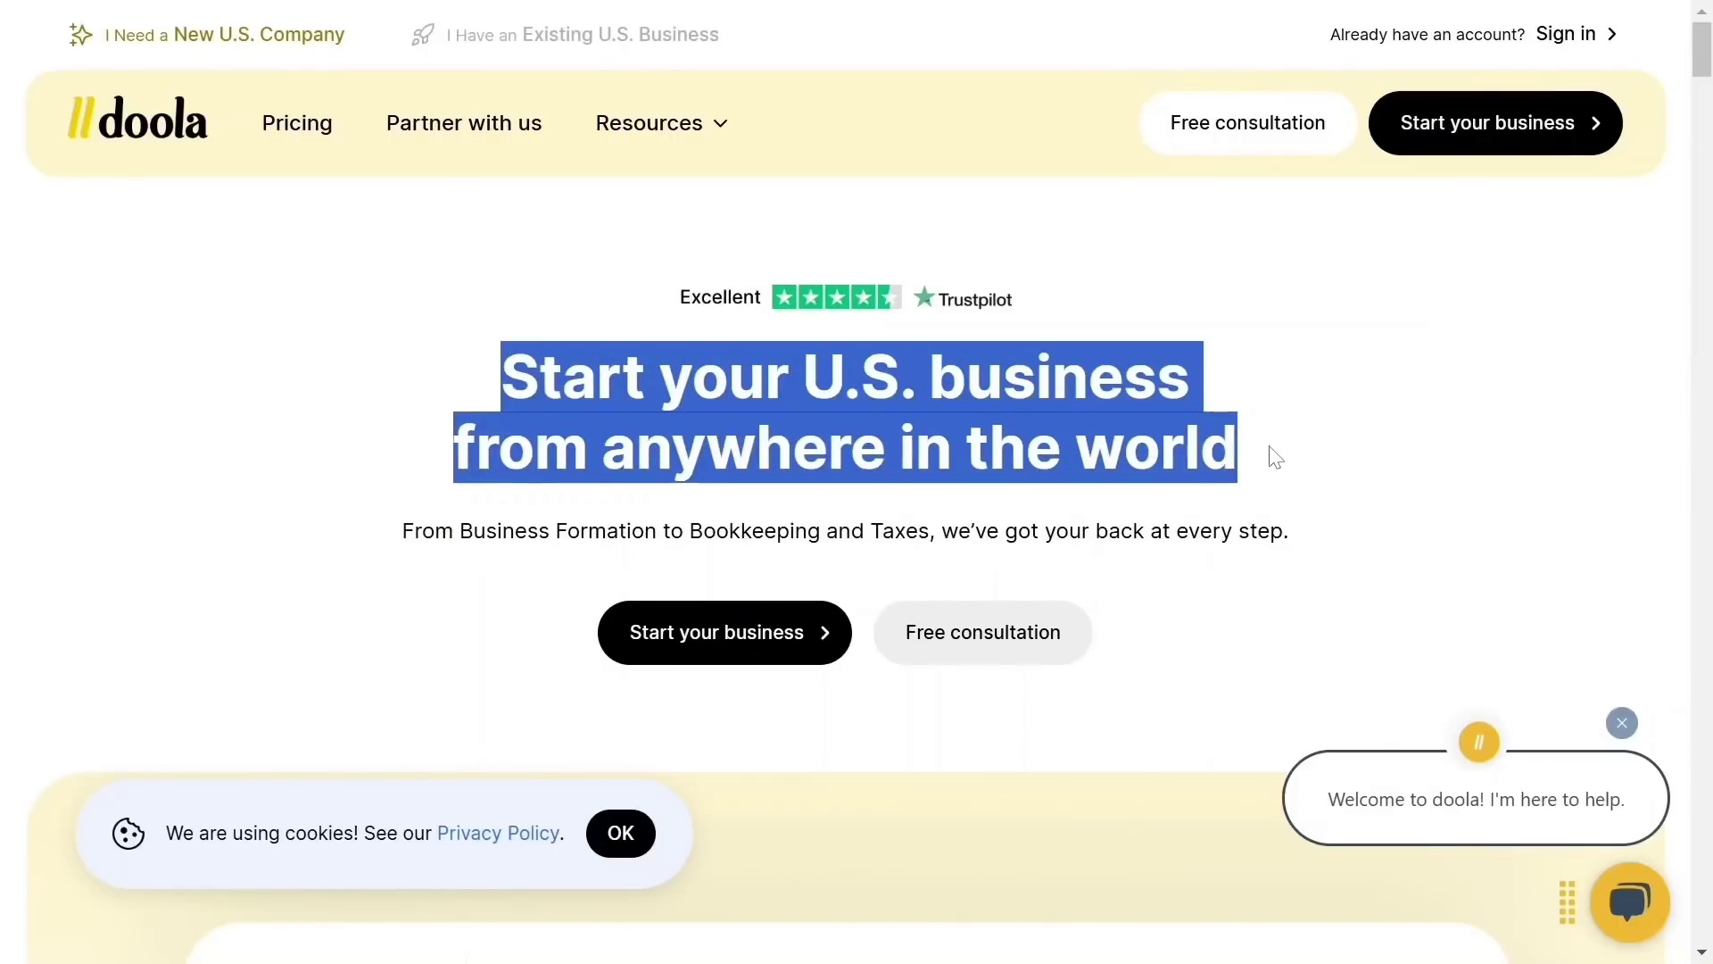
left_click_drag(394, 533, 1230, 584)
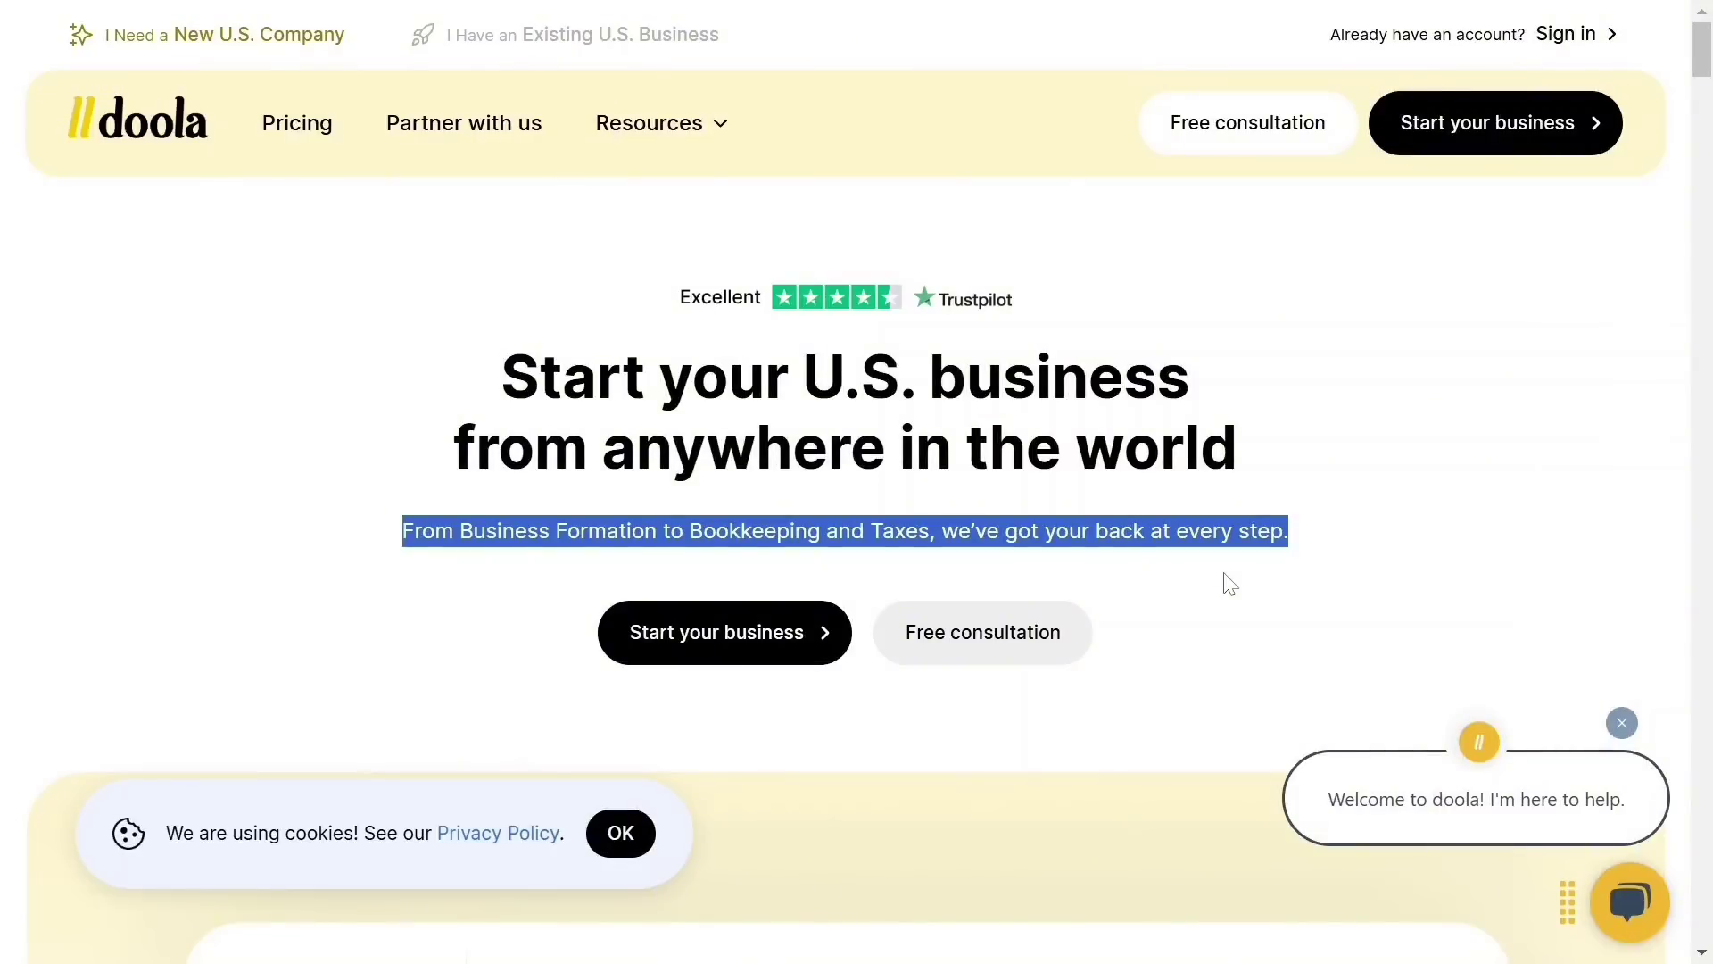
left_click(1230, 584)
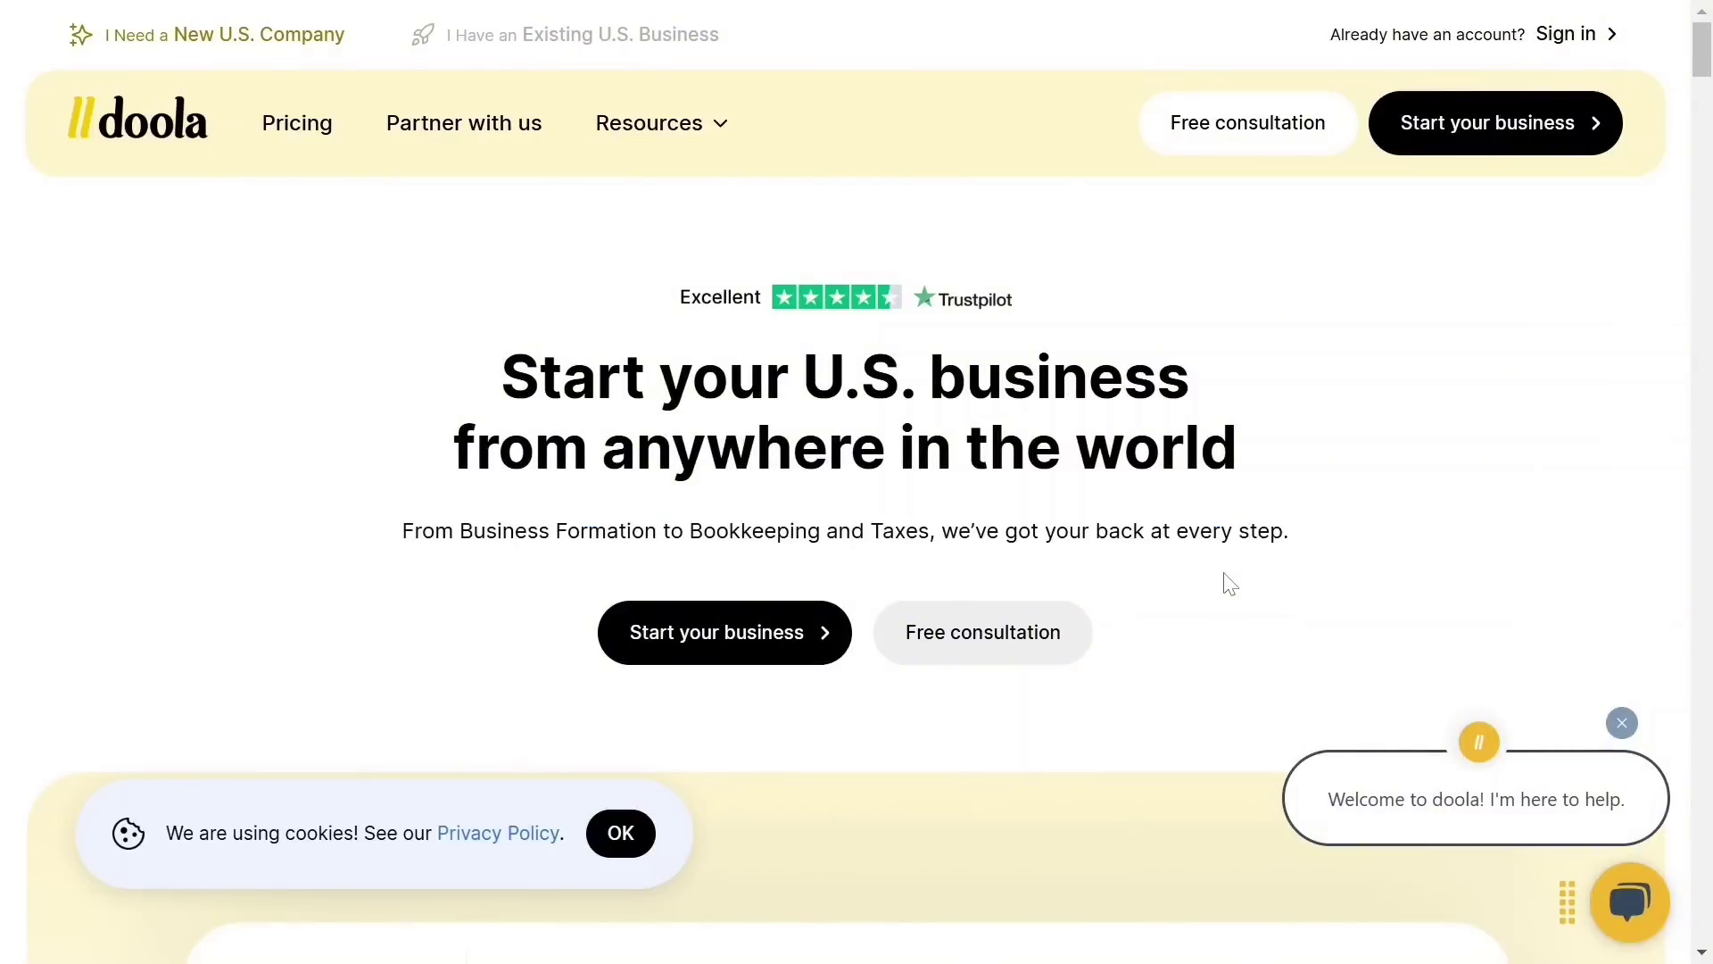
- Go to Pricing and scroll to the Starter, Total Compliance and Total Compliance Max plan cards
left_click(297, 122)
left_click_drag(422, 404, 1204, 505)
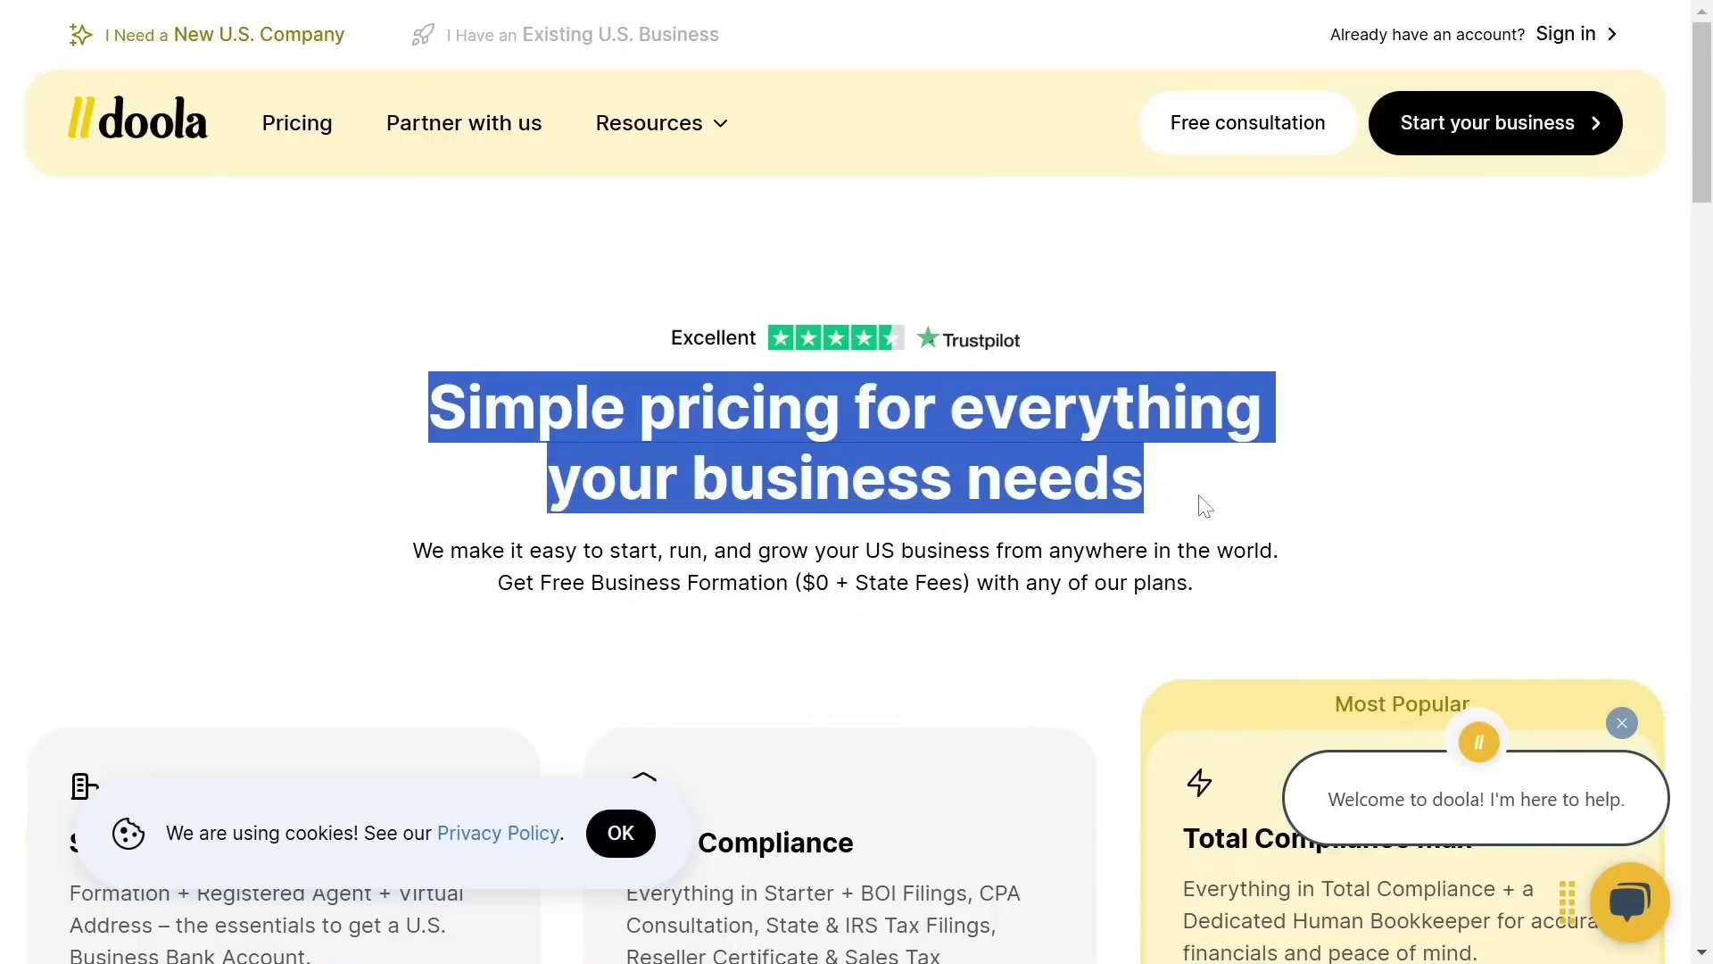
left_click(1205, 506)
scroll(1709, 201, "down", 6)
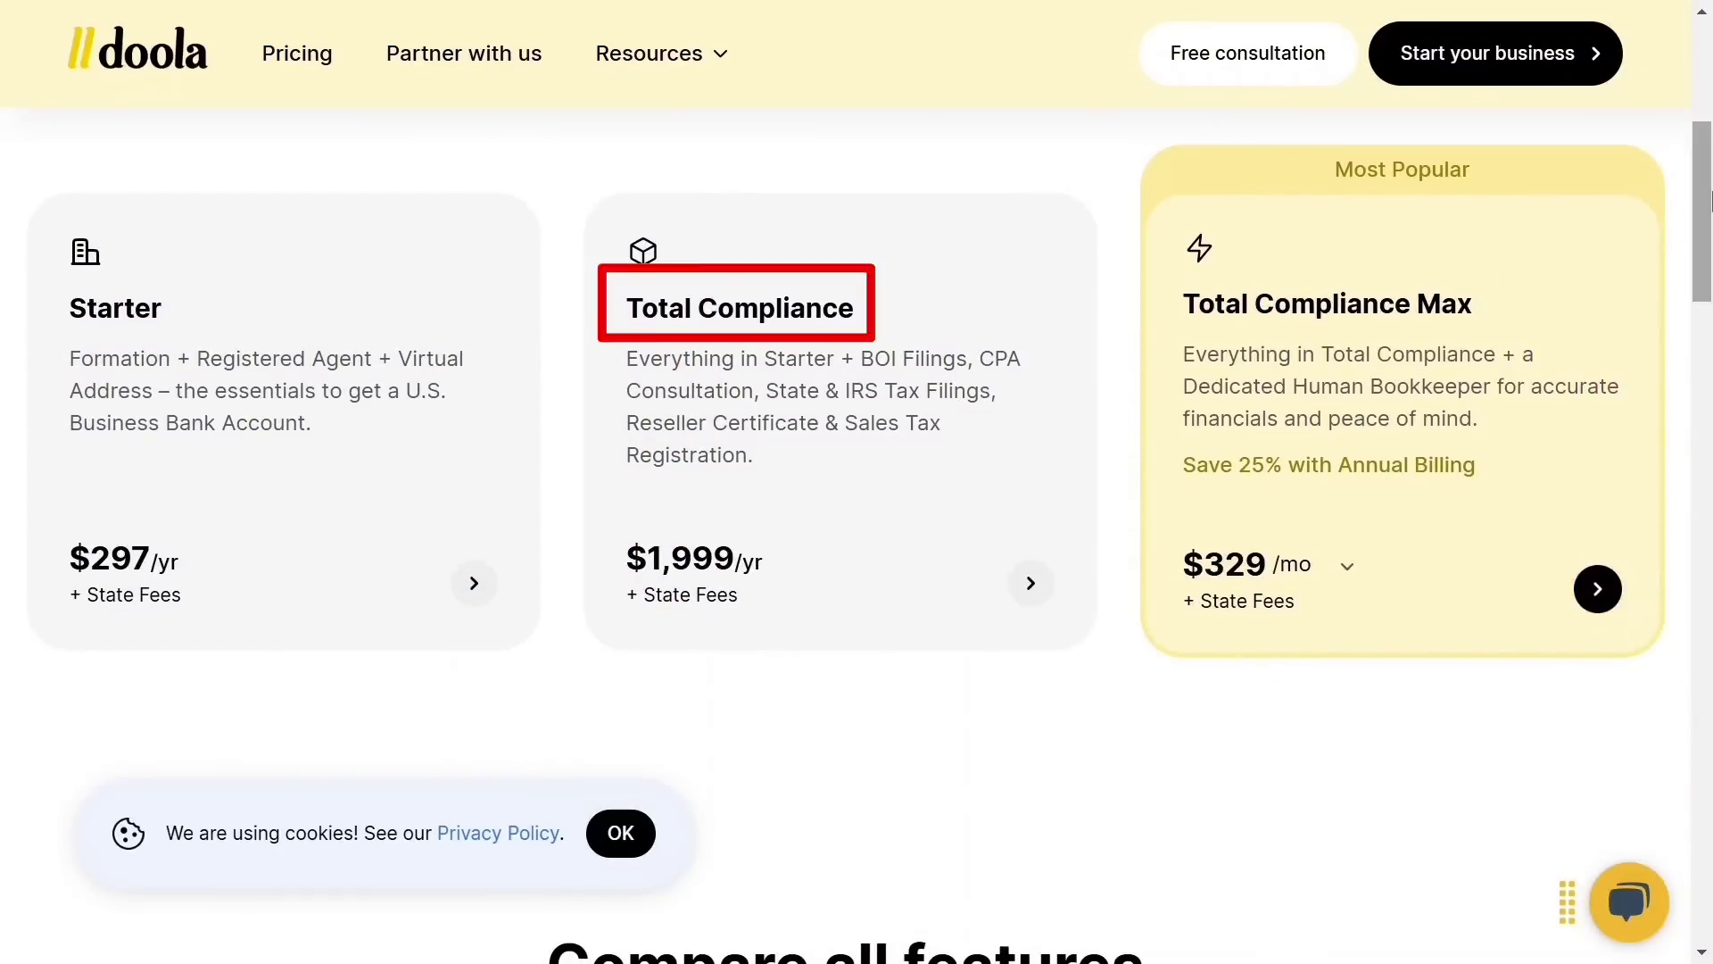
scroll(1709, 201, "down", 1)
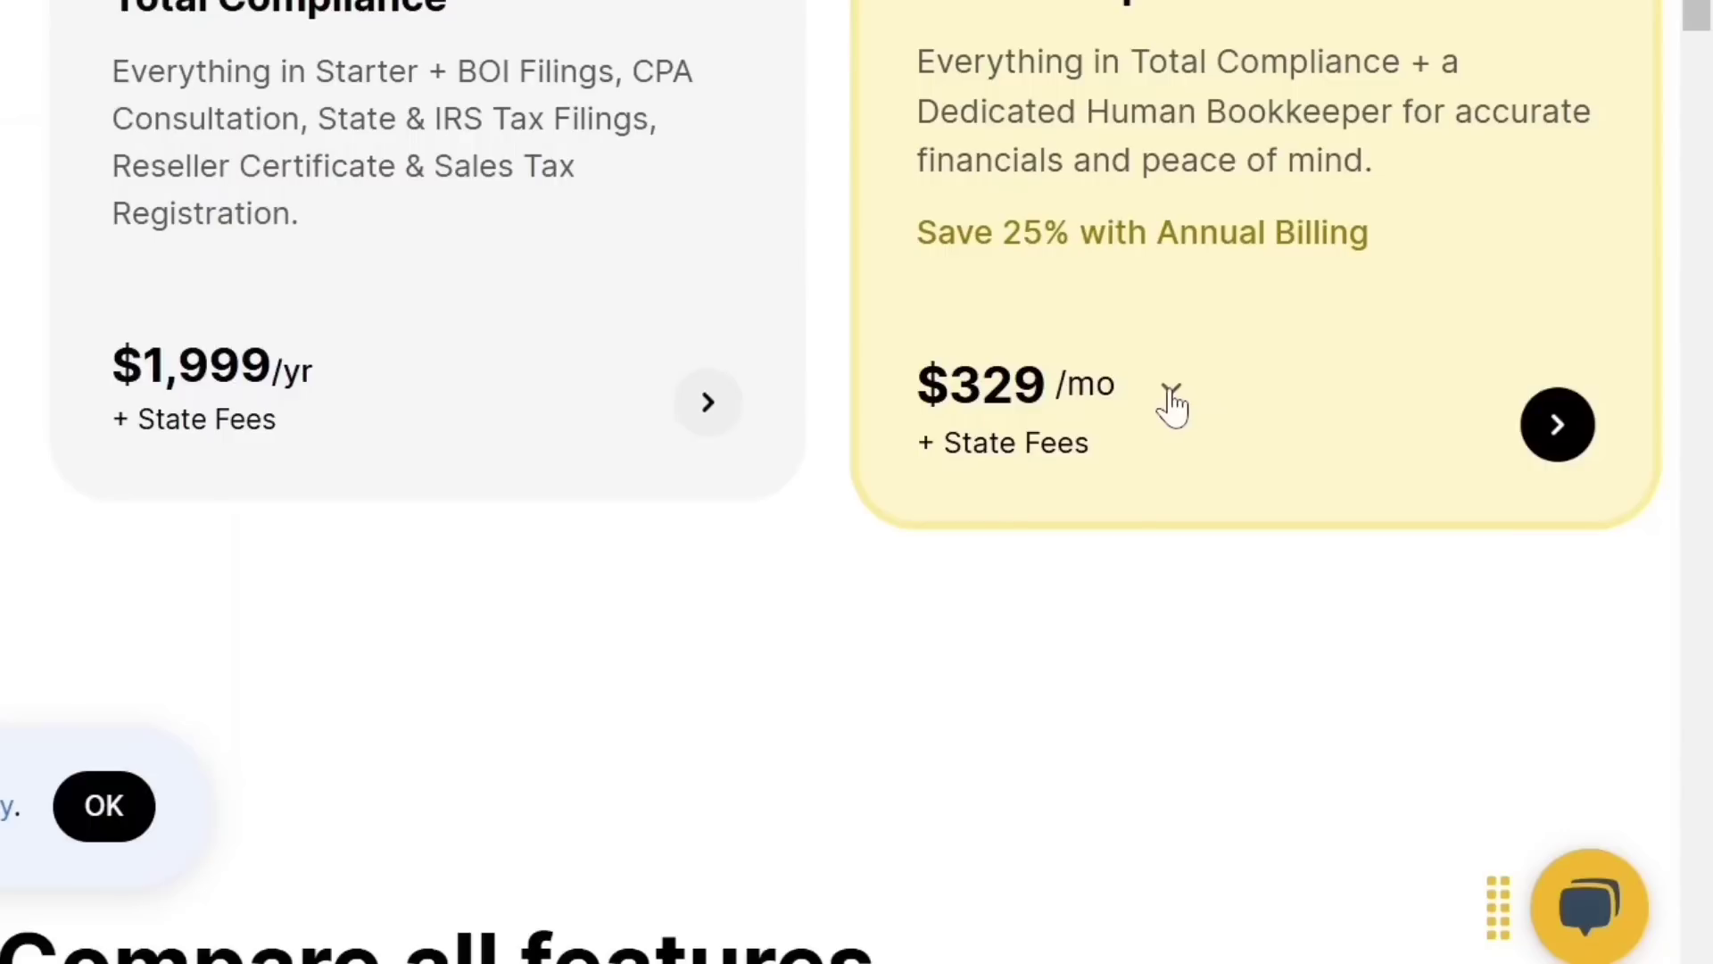
- Check Total Compliance Max's monthly versus $2,999/yr annual price options
left_click(1171, 785)
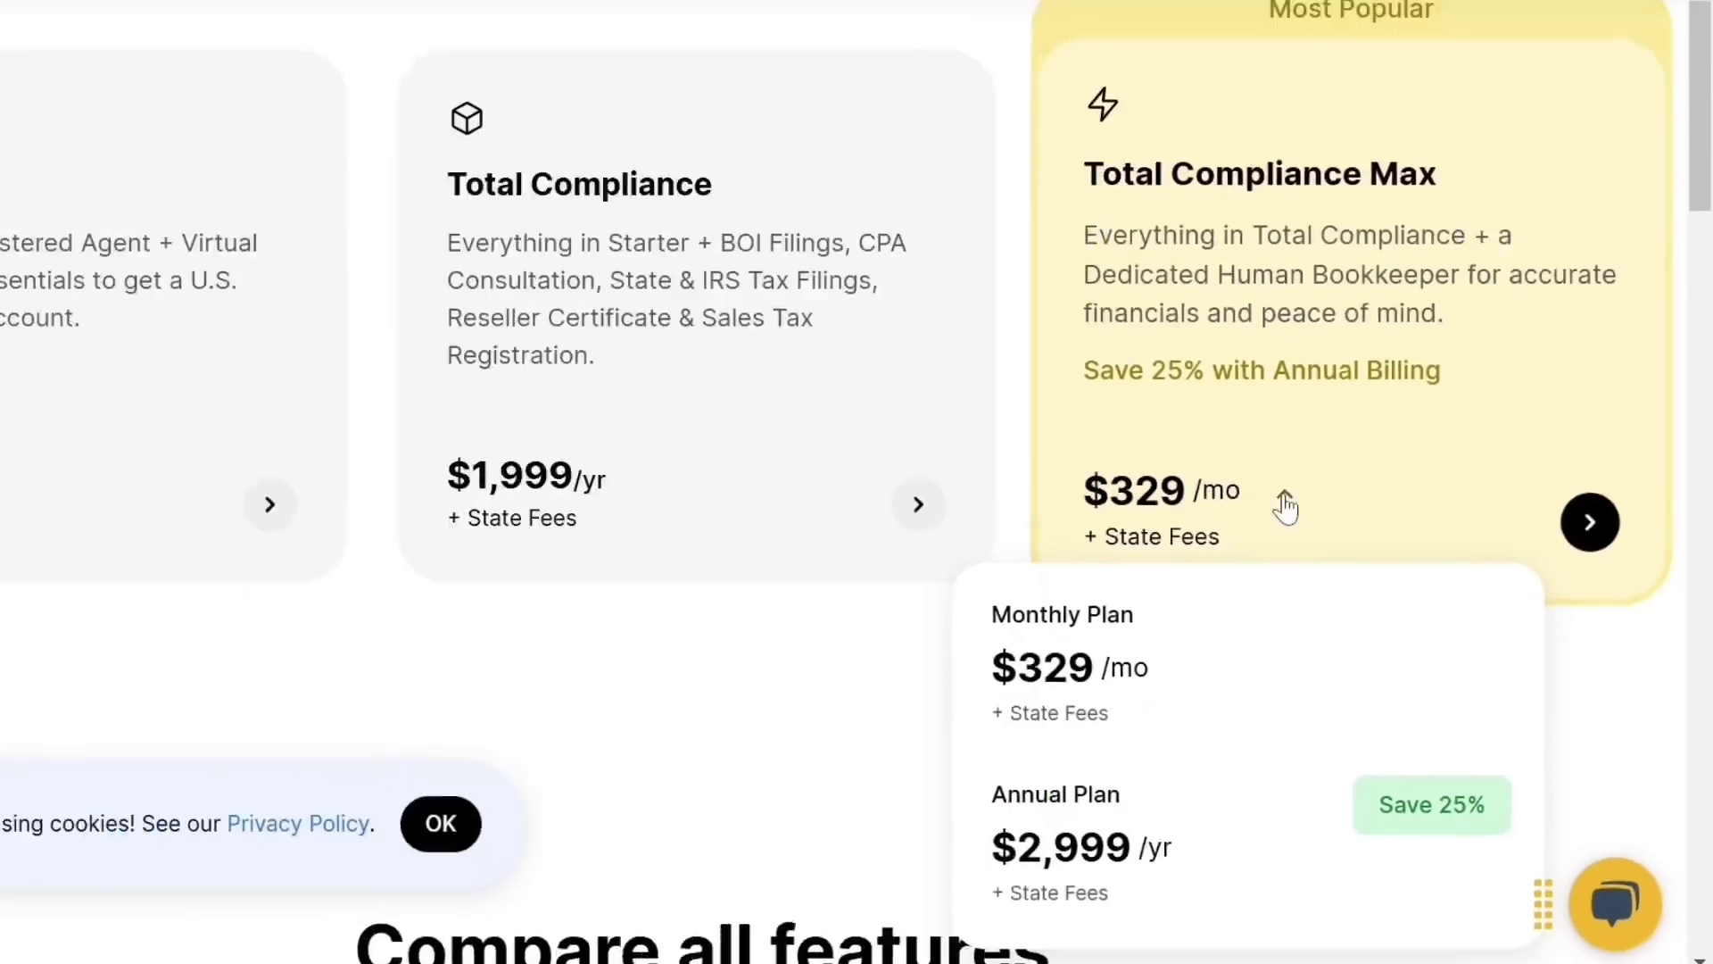
scroll(1171, 399, "down", 4)
left_click(1171, 399)
- Scroll through Compare all features and choose the Starter plan
scroll(1172, 399, "down", 5)
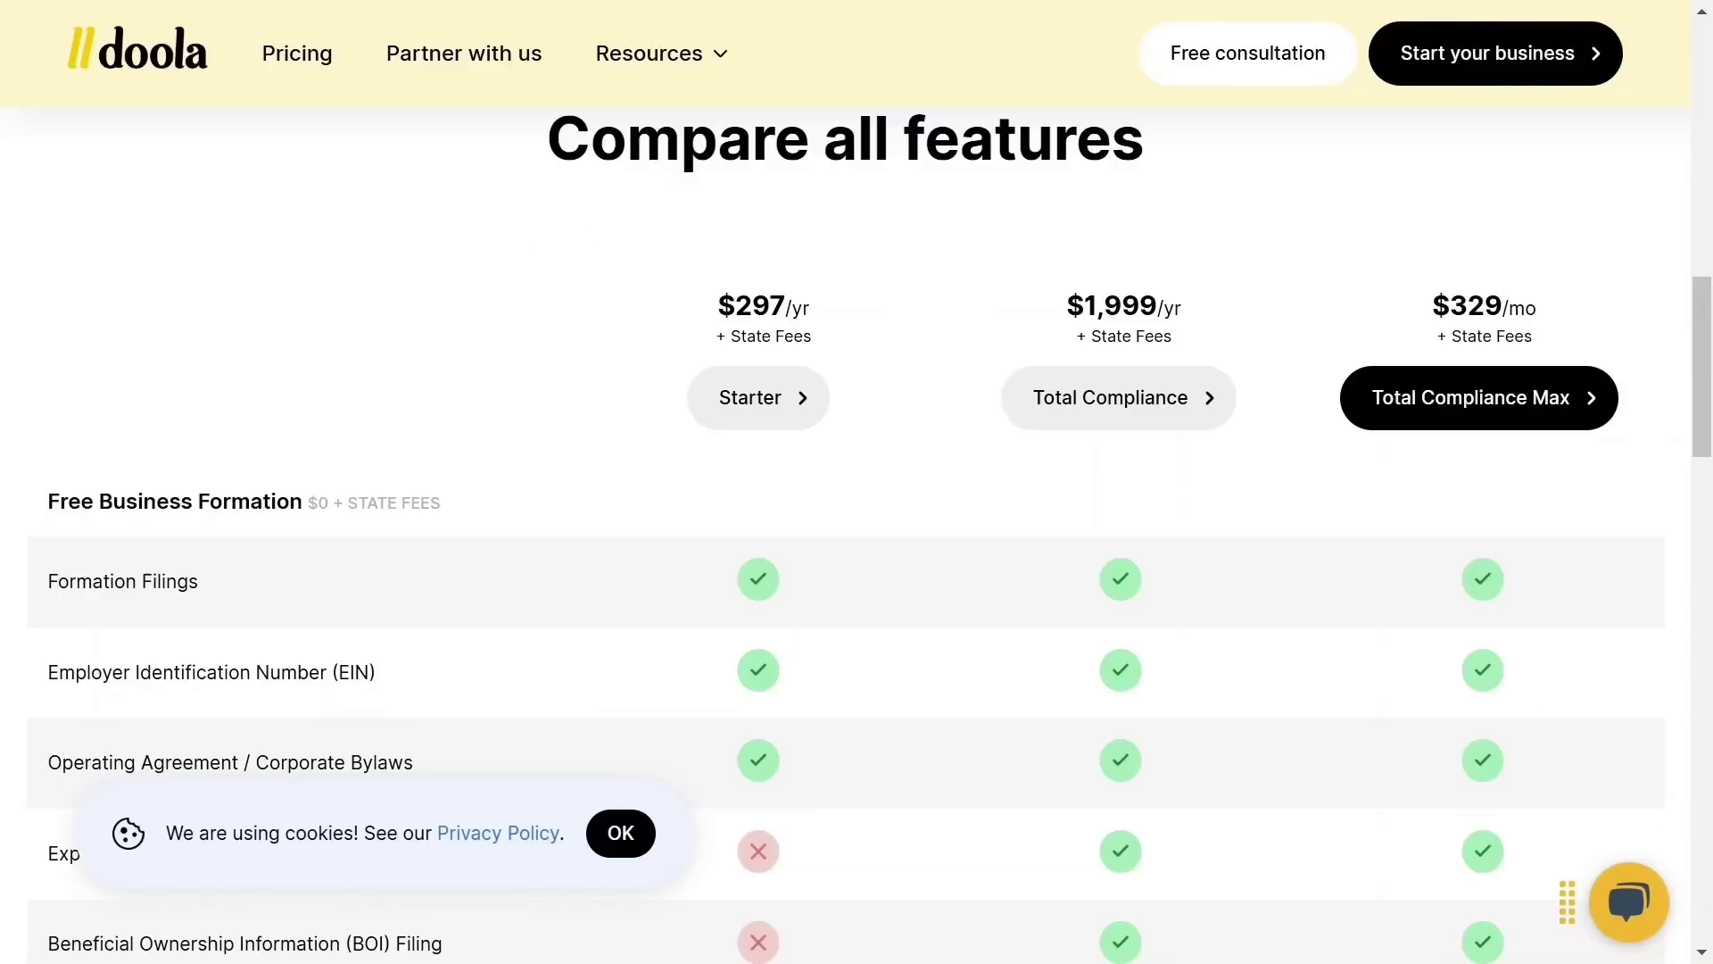
left_click_drag(546, 140, 1252, 188)
left_click(1251, 189)
left_click_drag(1709, 335, 1710, 541)
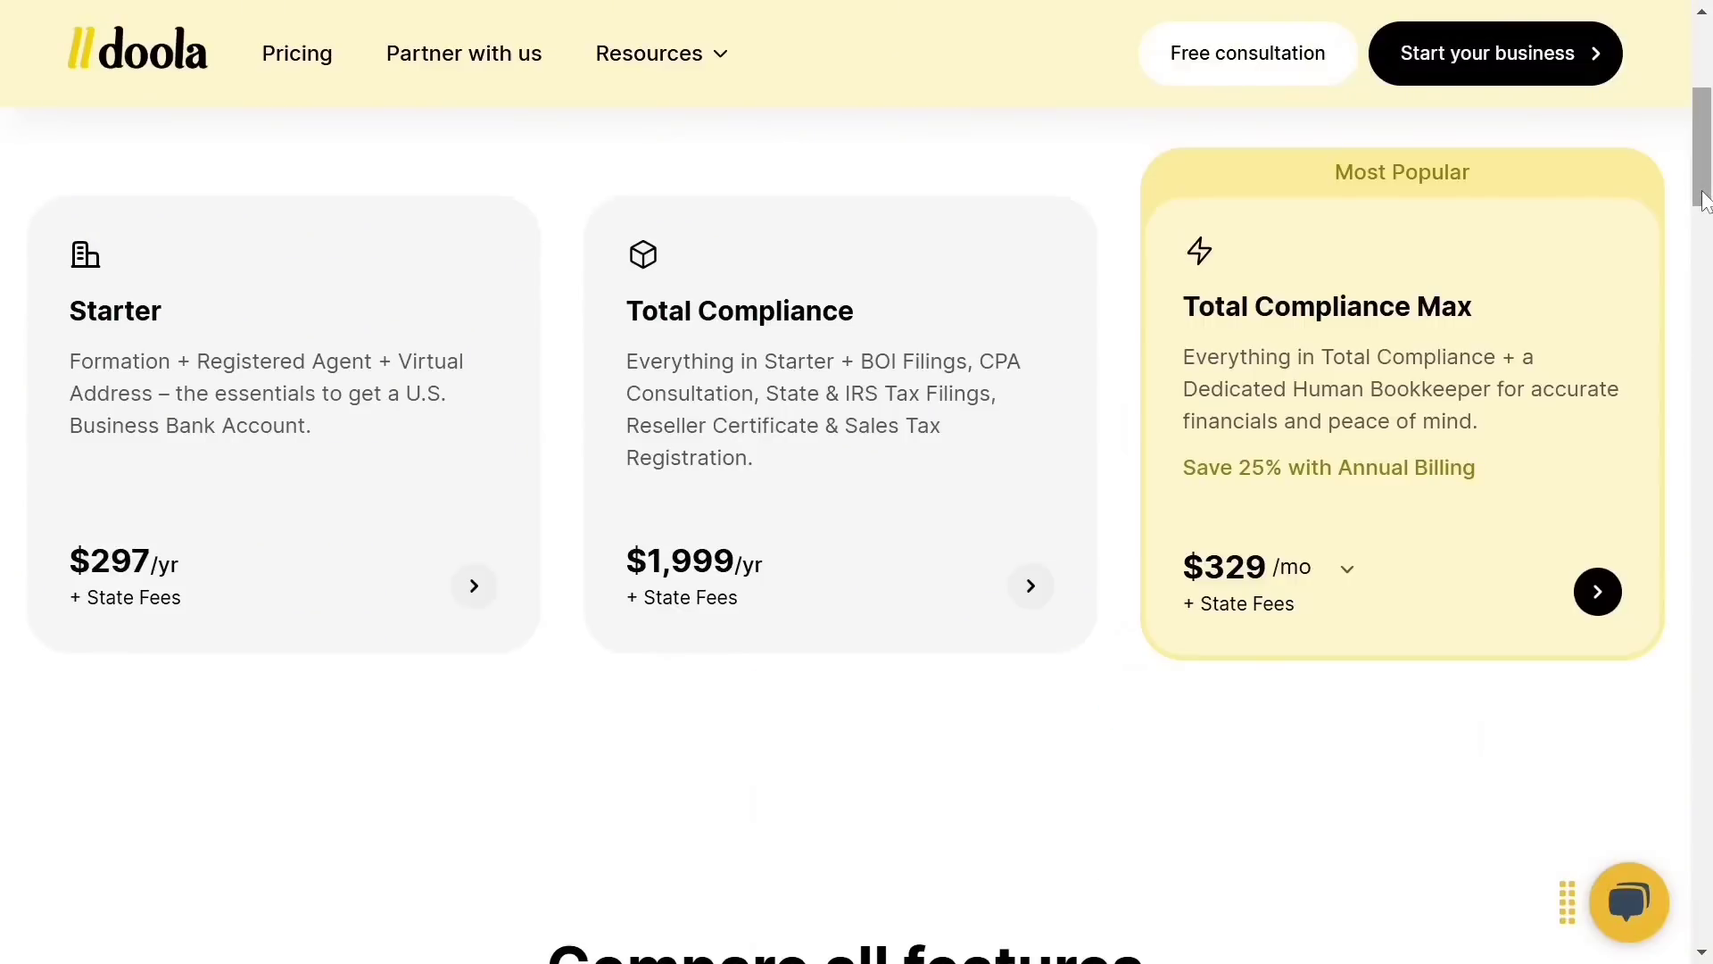
scroll(260, 497, "down", 1)
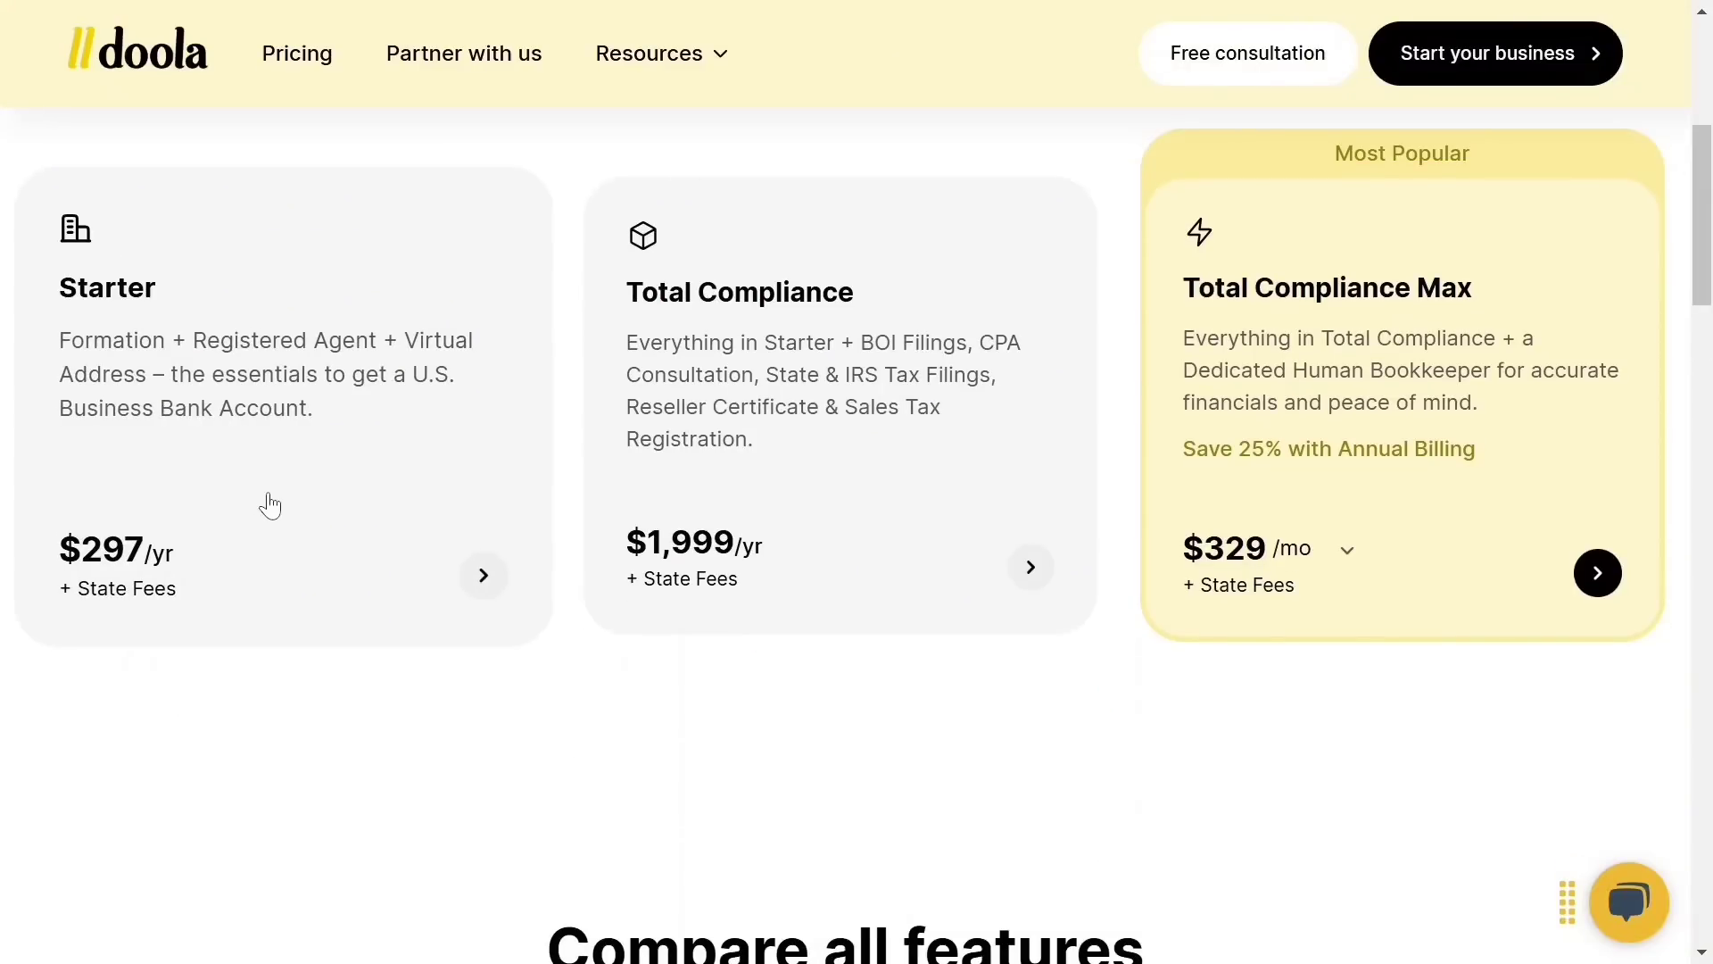
left_click(484, 576)
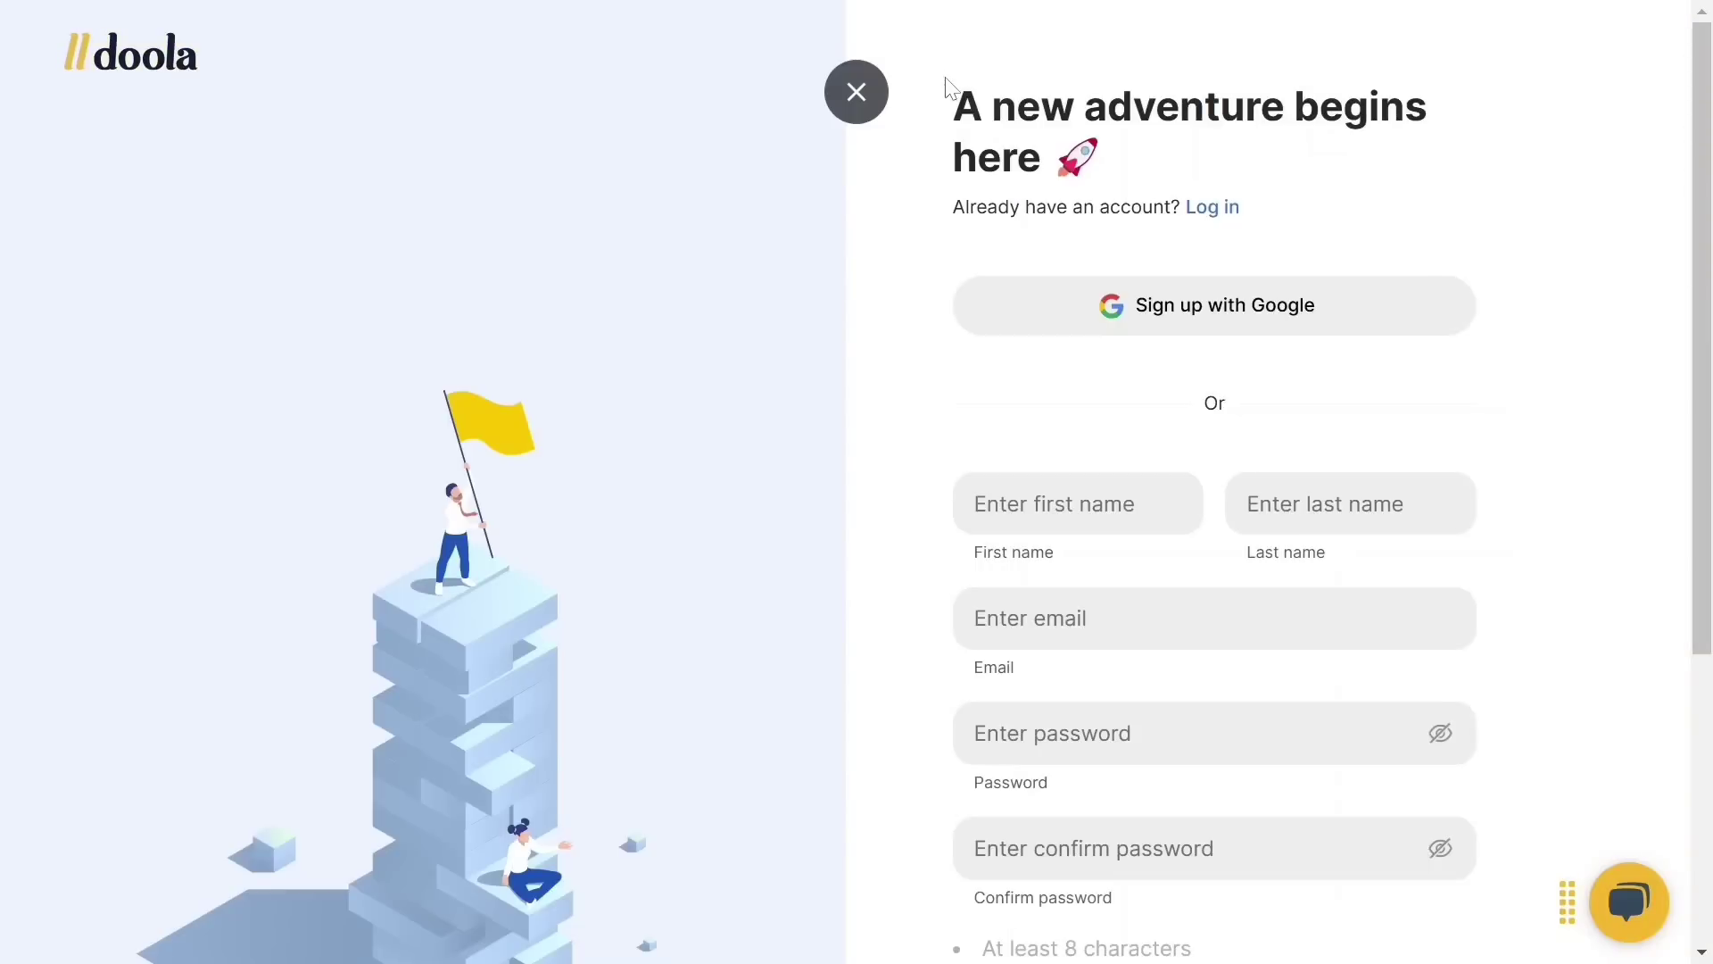
- Go over the first name, last name, email and password fields, then sign up with email
left_click_drag(947, 87, 1106, 165)
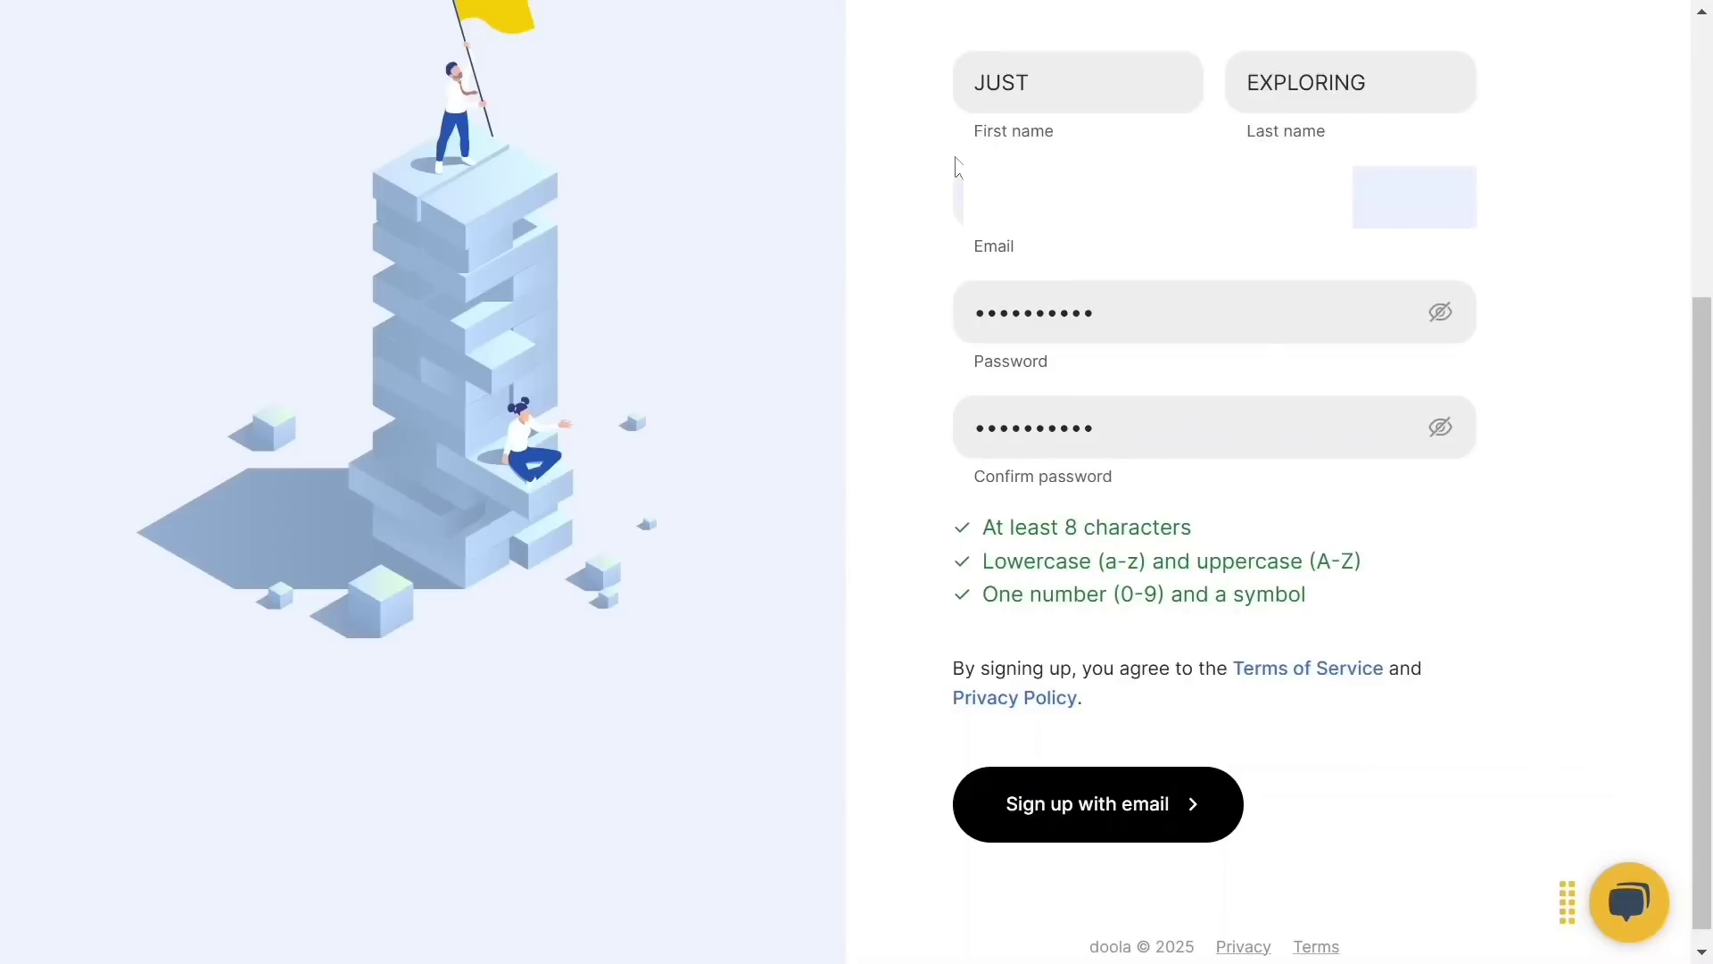
left_click_drag(967, 135, 1100, 135)
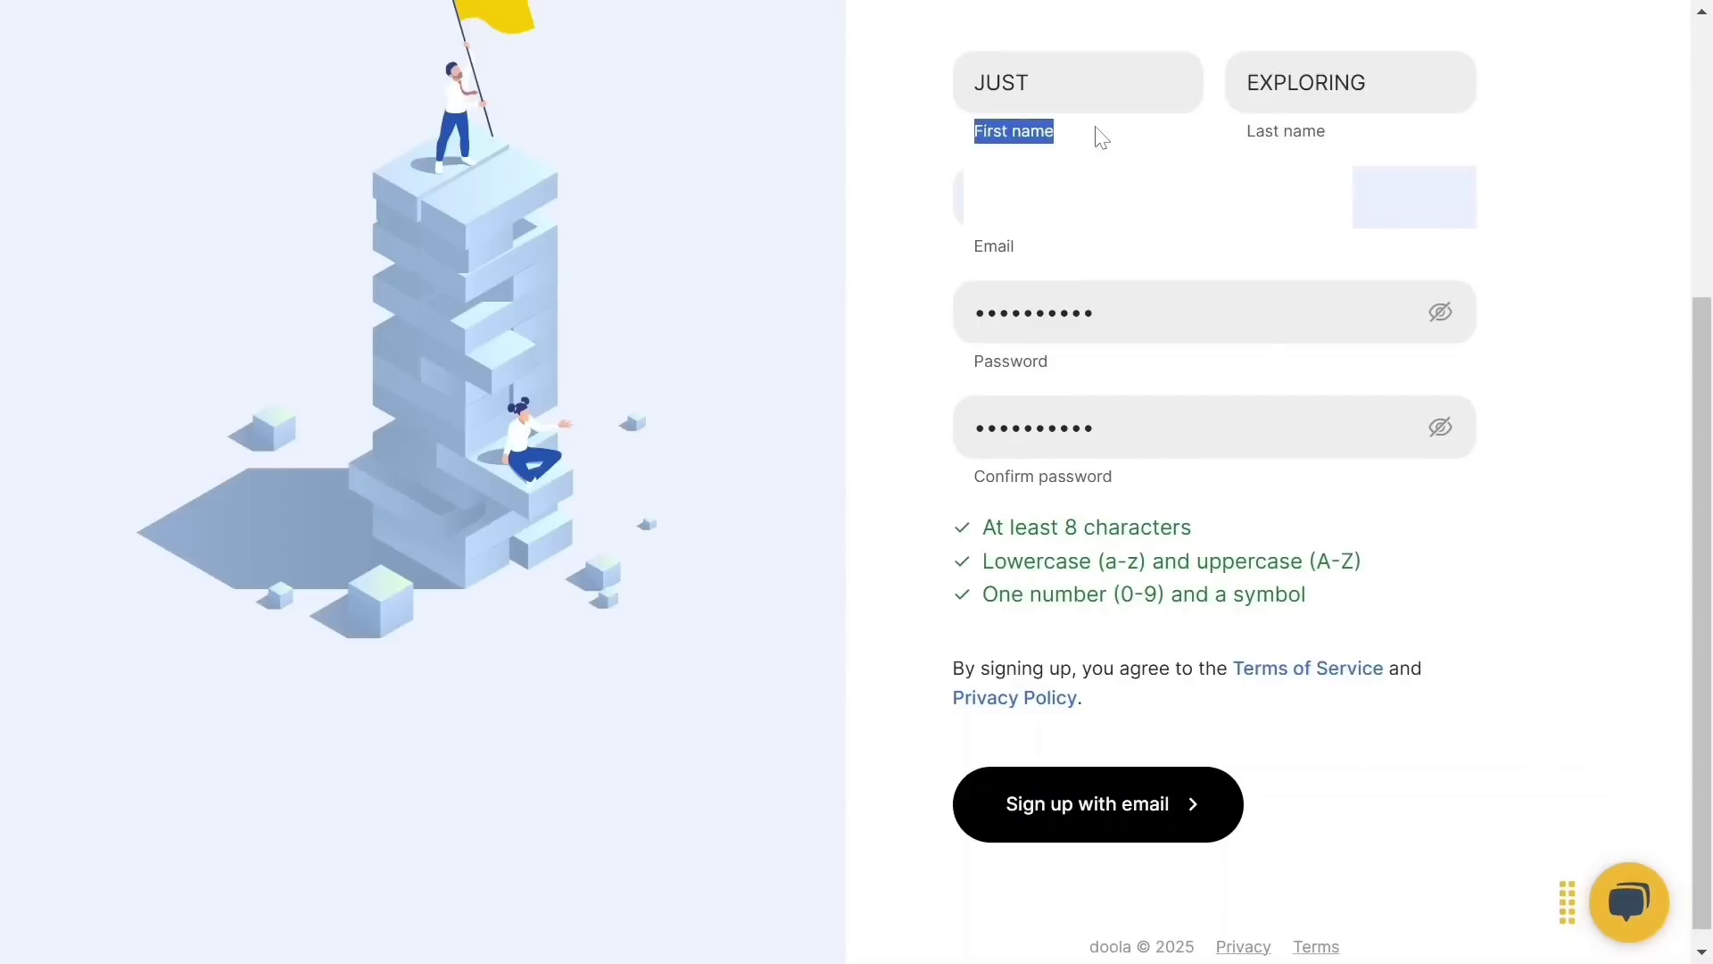
left_click_drag(1240, 134, 1338, 141)
left_click_drag(967, 249, 1044, 260)
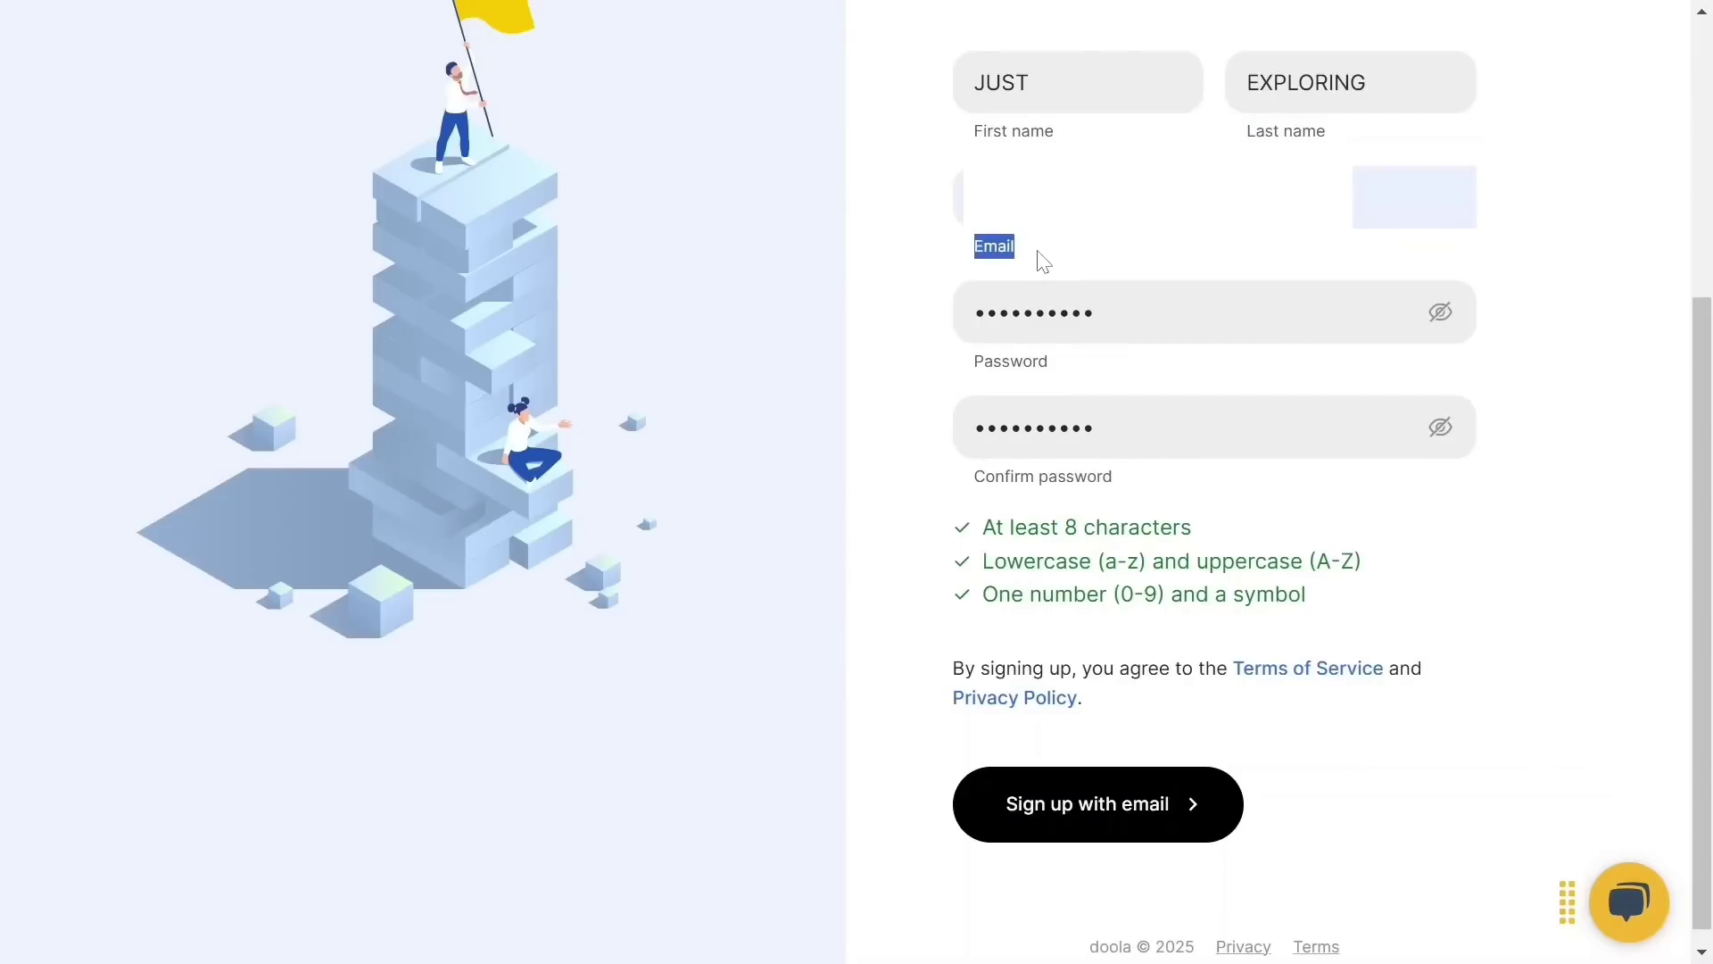
left_click_drag(968, 364, 1059, 374)
left_click_drag(968, 479, 1137, 487)
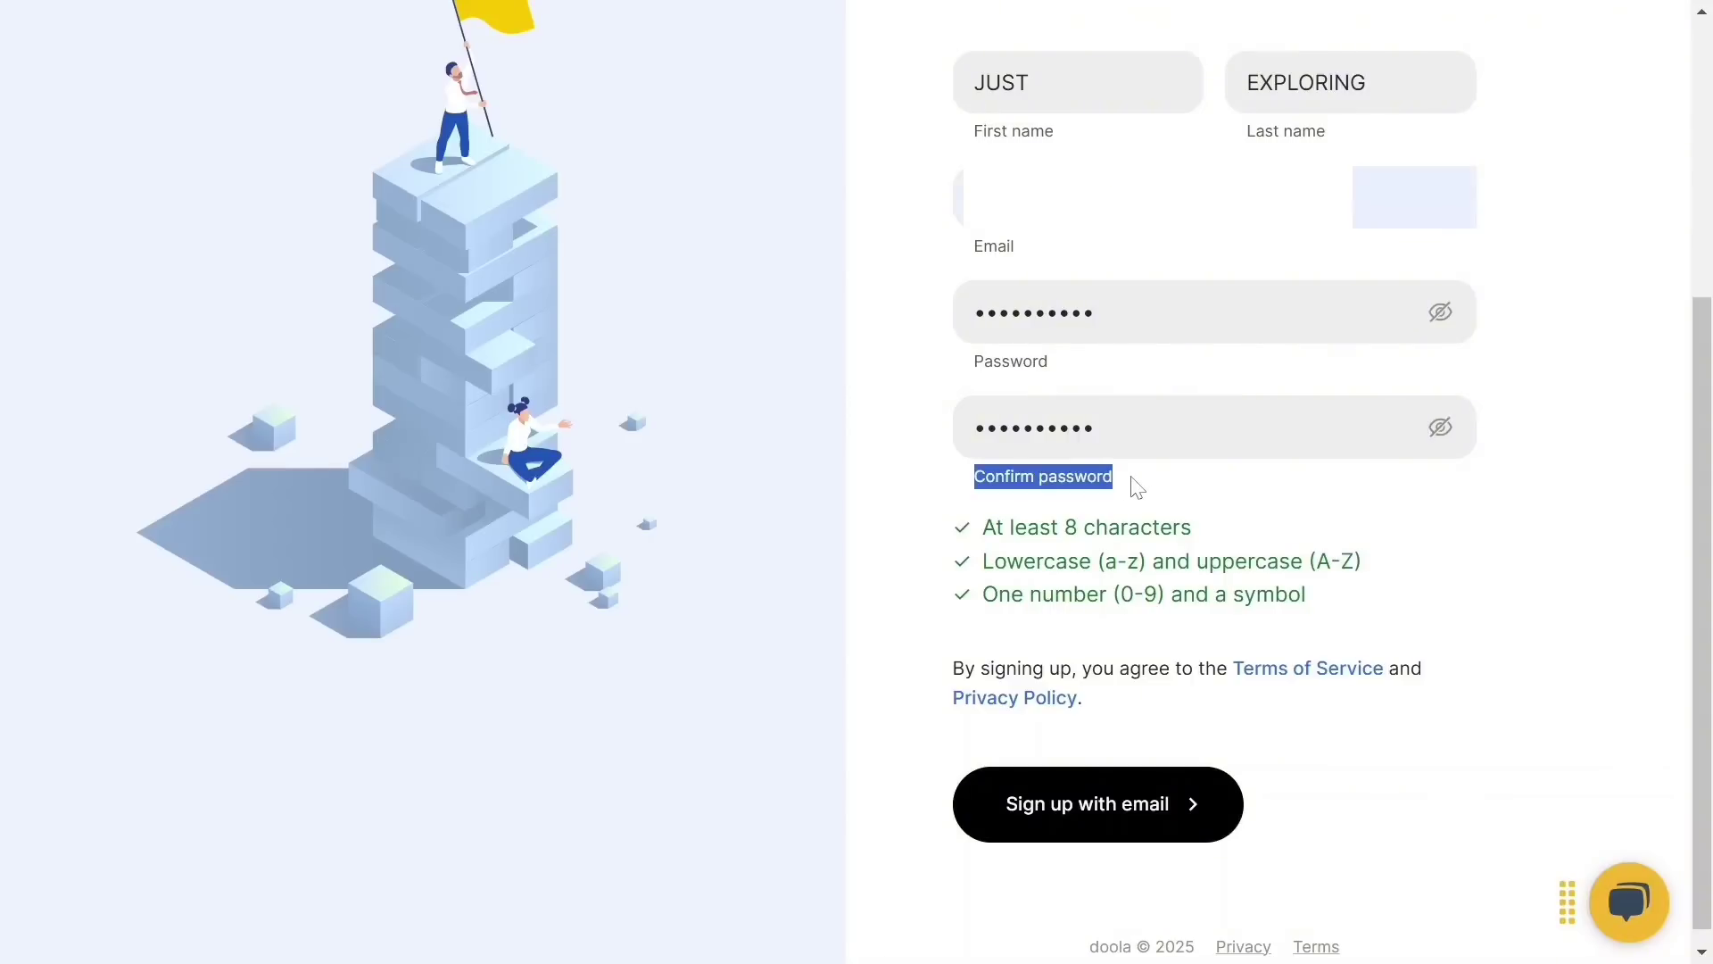
left_click(1135, 484)
left_click(1120, 806)
- Set the country of residence to Nigeria and continue
left_click_drag(962, 203, 1278, 274)
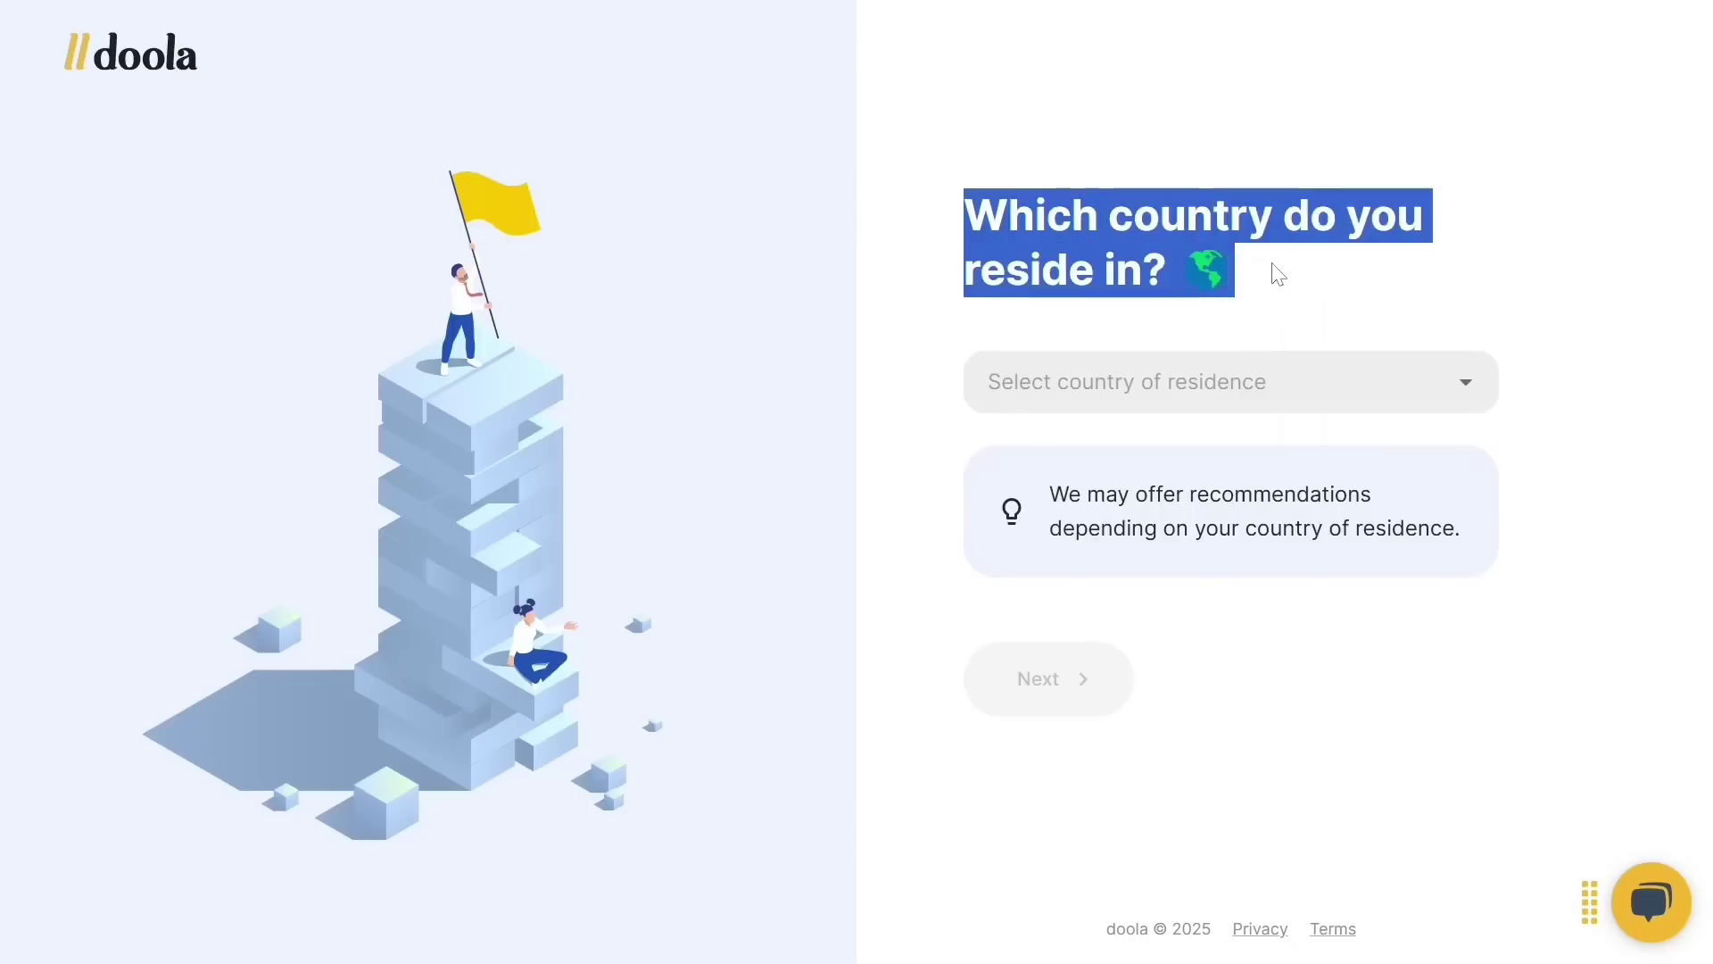
left_click(1480, 395)
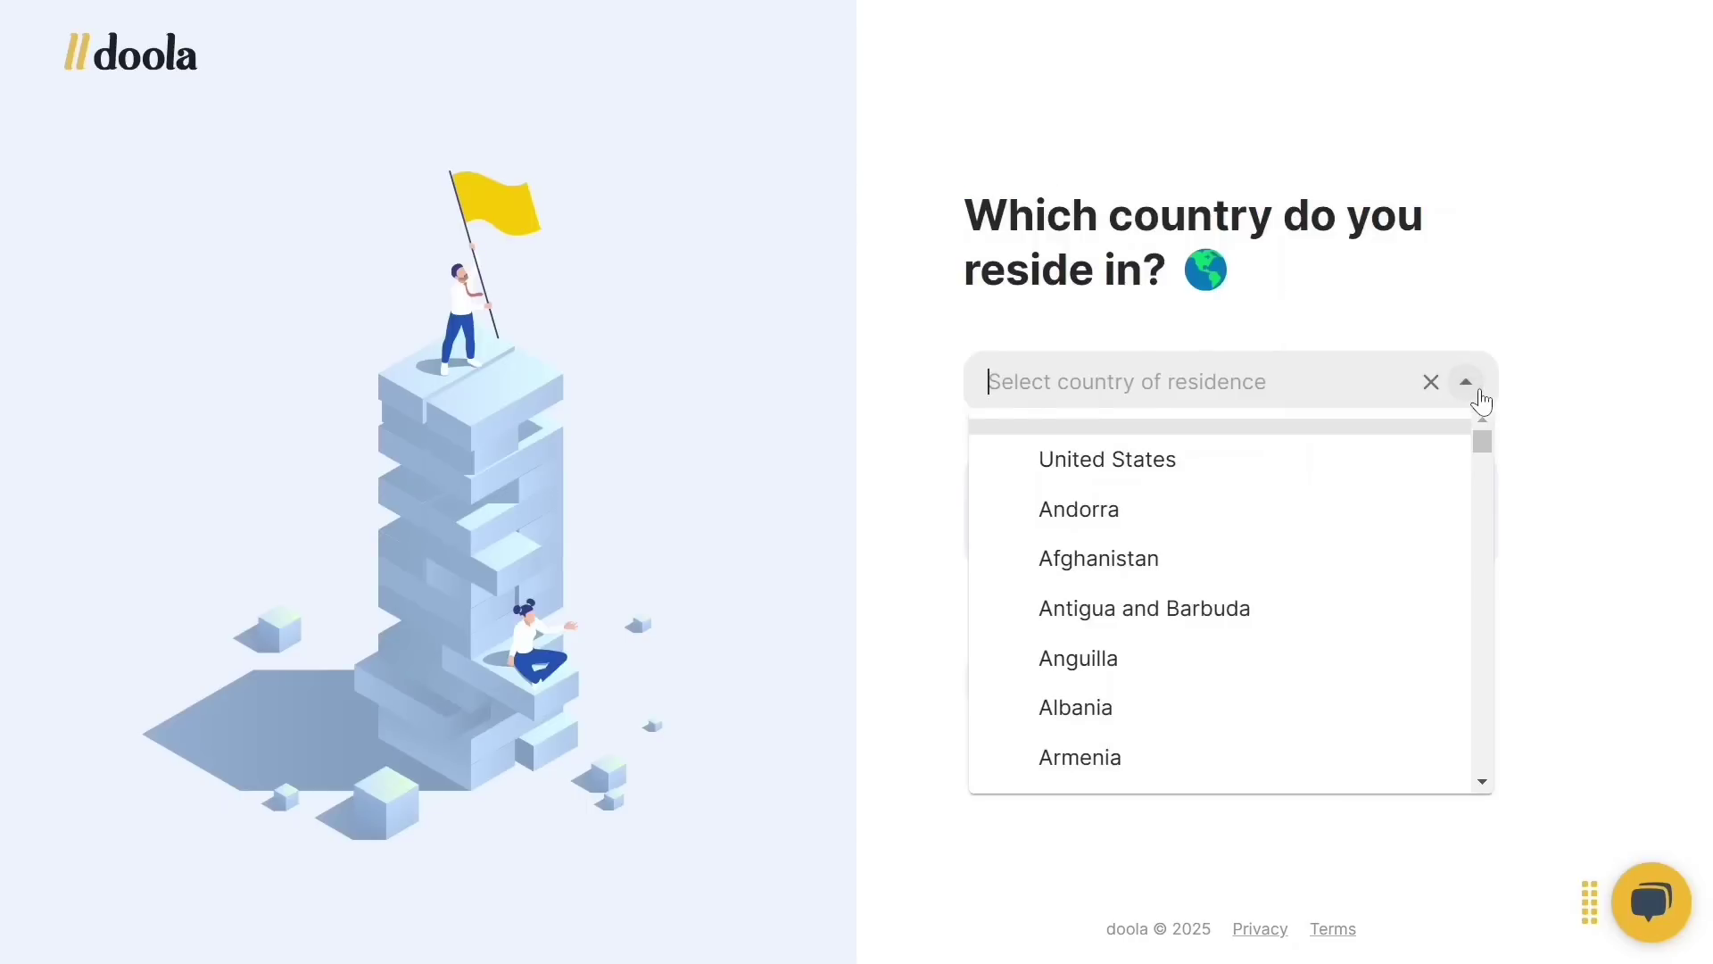
type("ni")
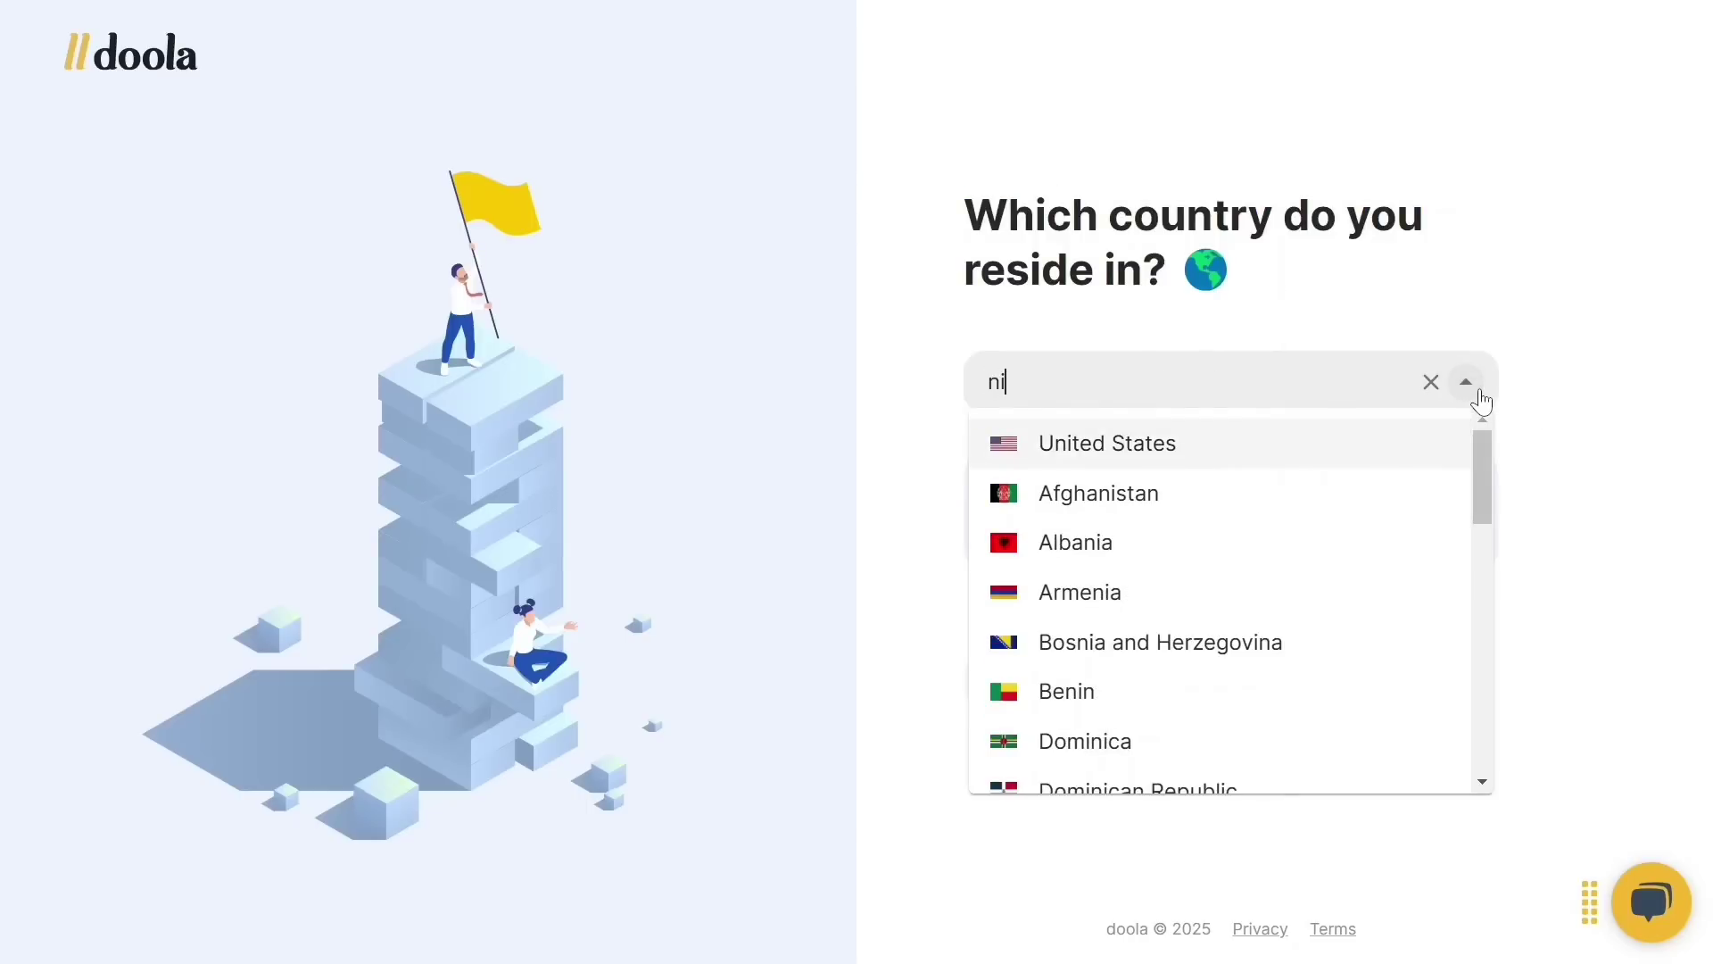
type("g")
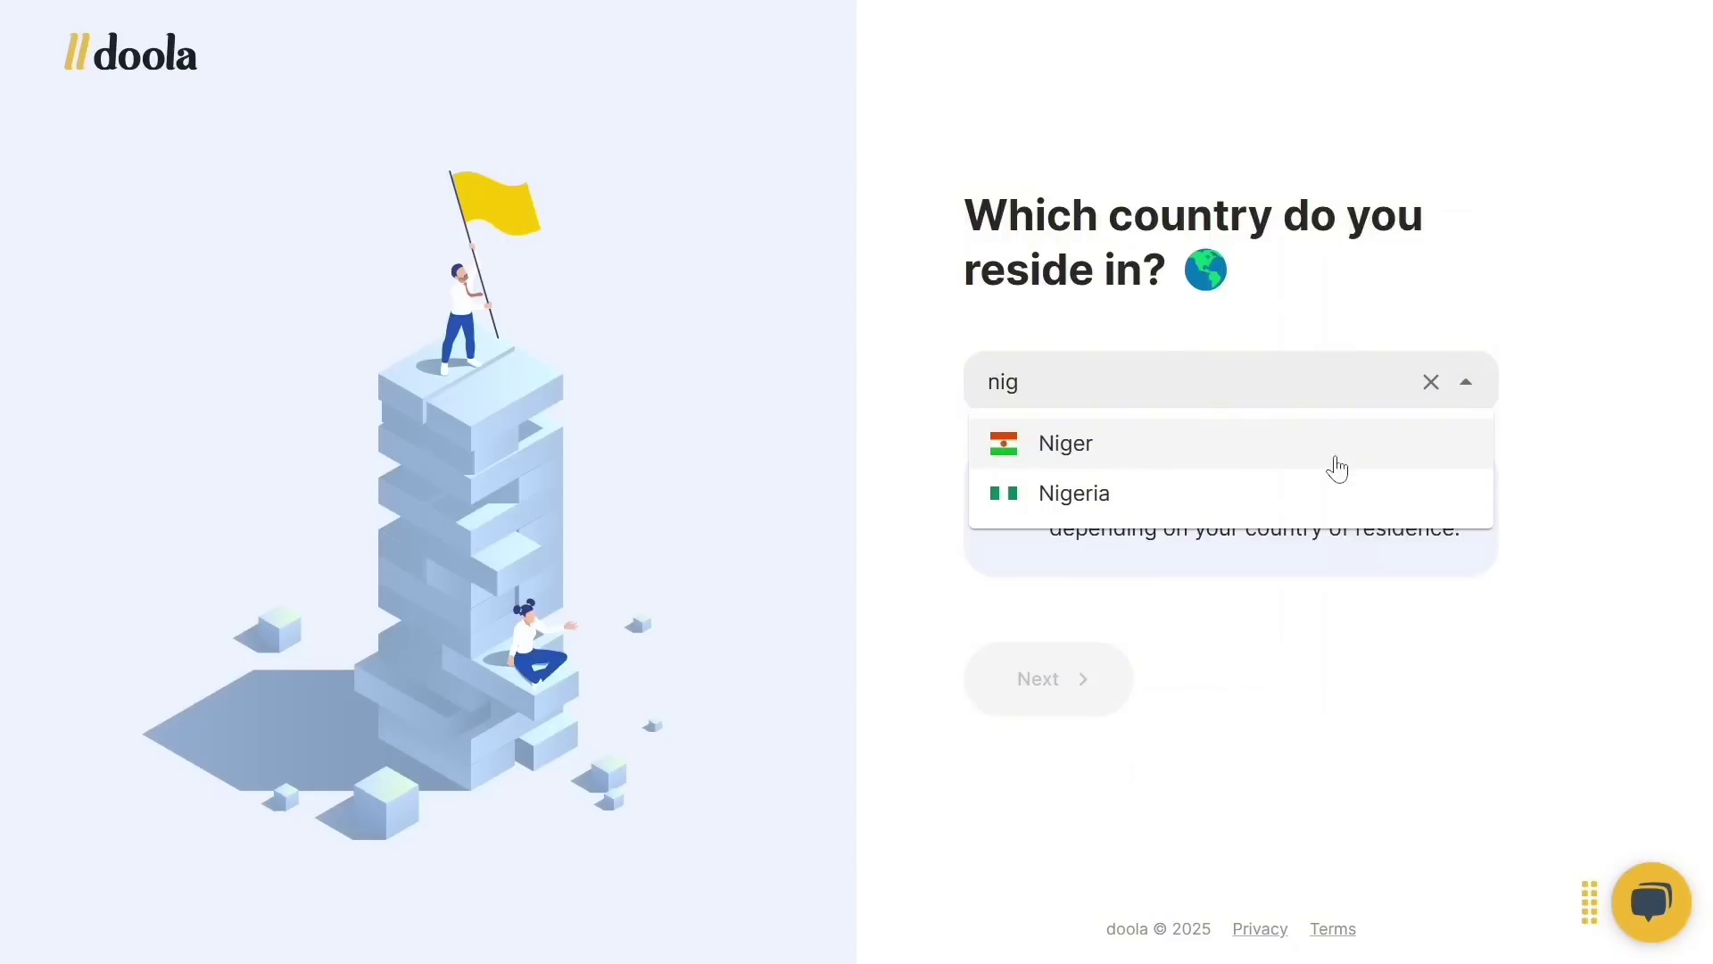
left_click(1210, 516)
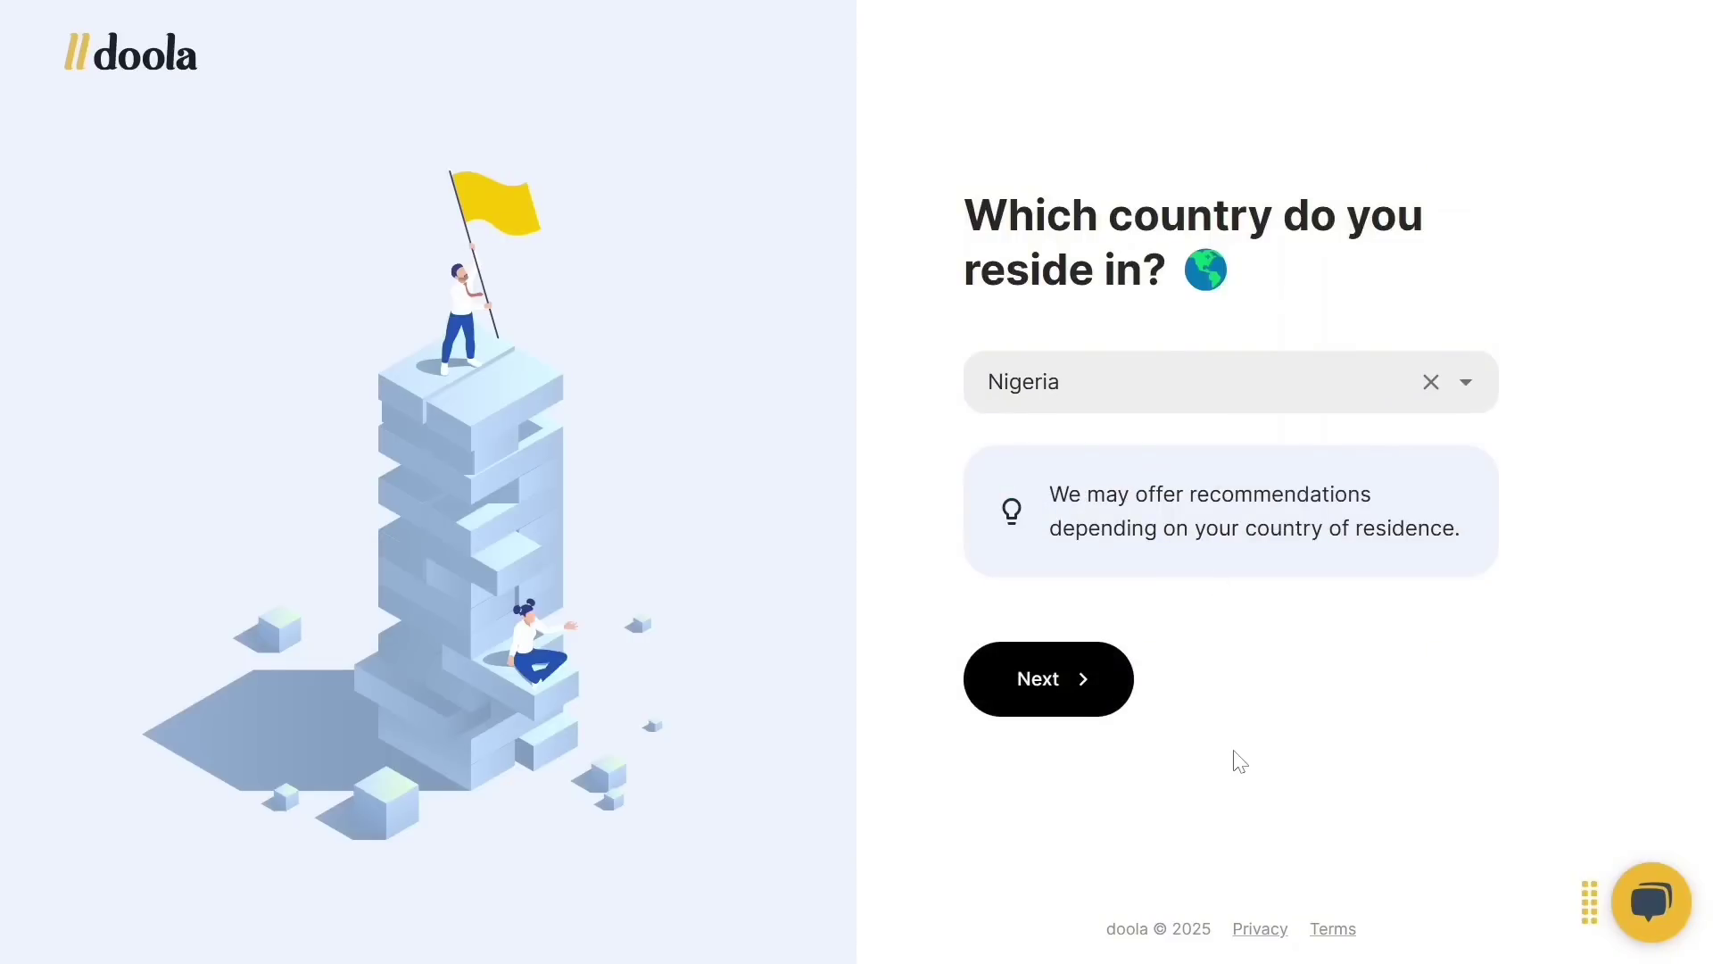
left_click(1048, 680)
- Answer How can we help you? with 'Run & grow my existing US business'
left_click_drag(982, 111, 1430, 169)
left_click_drag(1136, 337, 1396, 490)
left_click_drag(1125, 690, 1454, 827)
left_click(1453, 826)
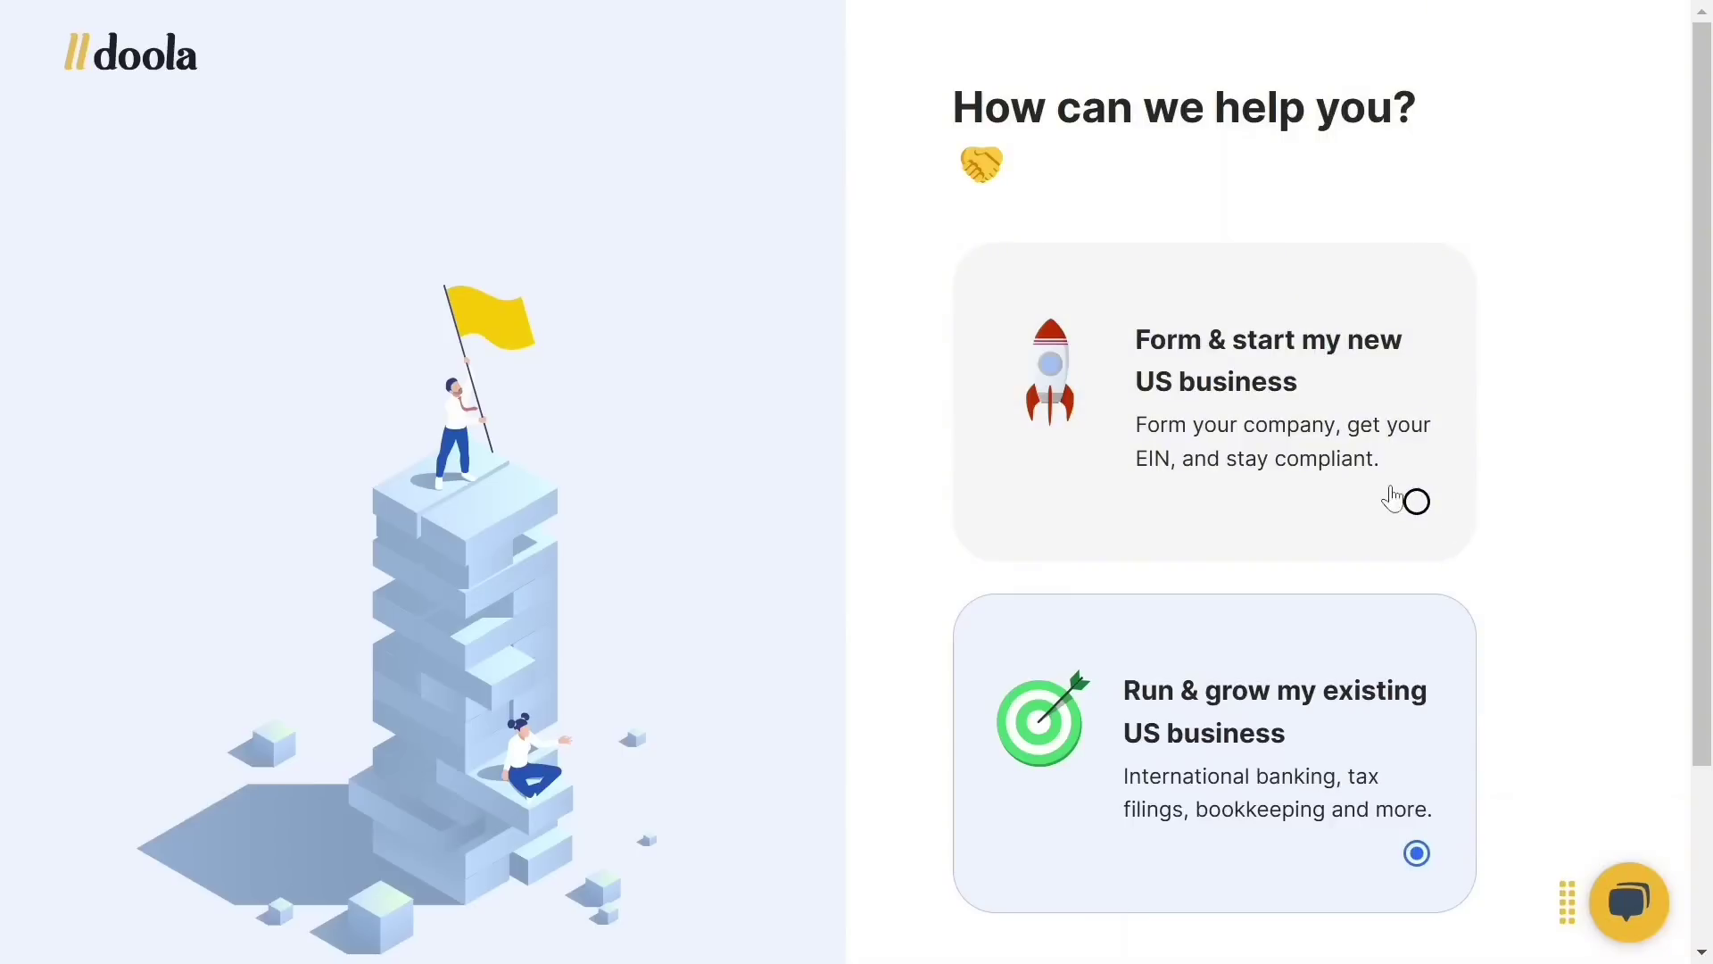
- Switch to 'Form & start my new US business', continue, and find the dashboard's Action required message
left_click(1417, 502)
scroll(1662, 534, "down", 3)
left_click(1180, 816)
scroll(1709, 652, "down", 7)
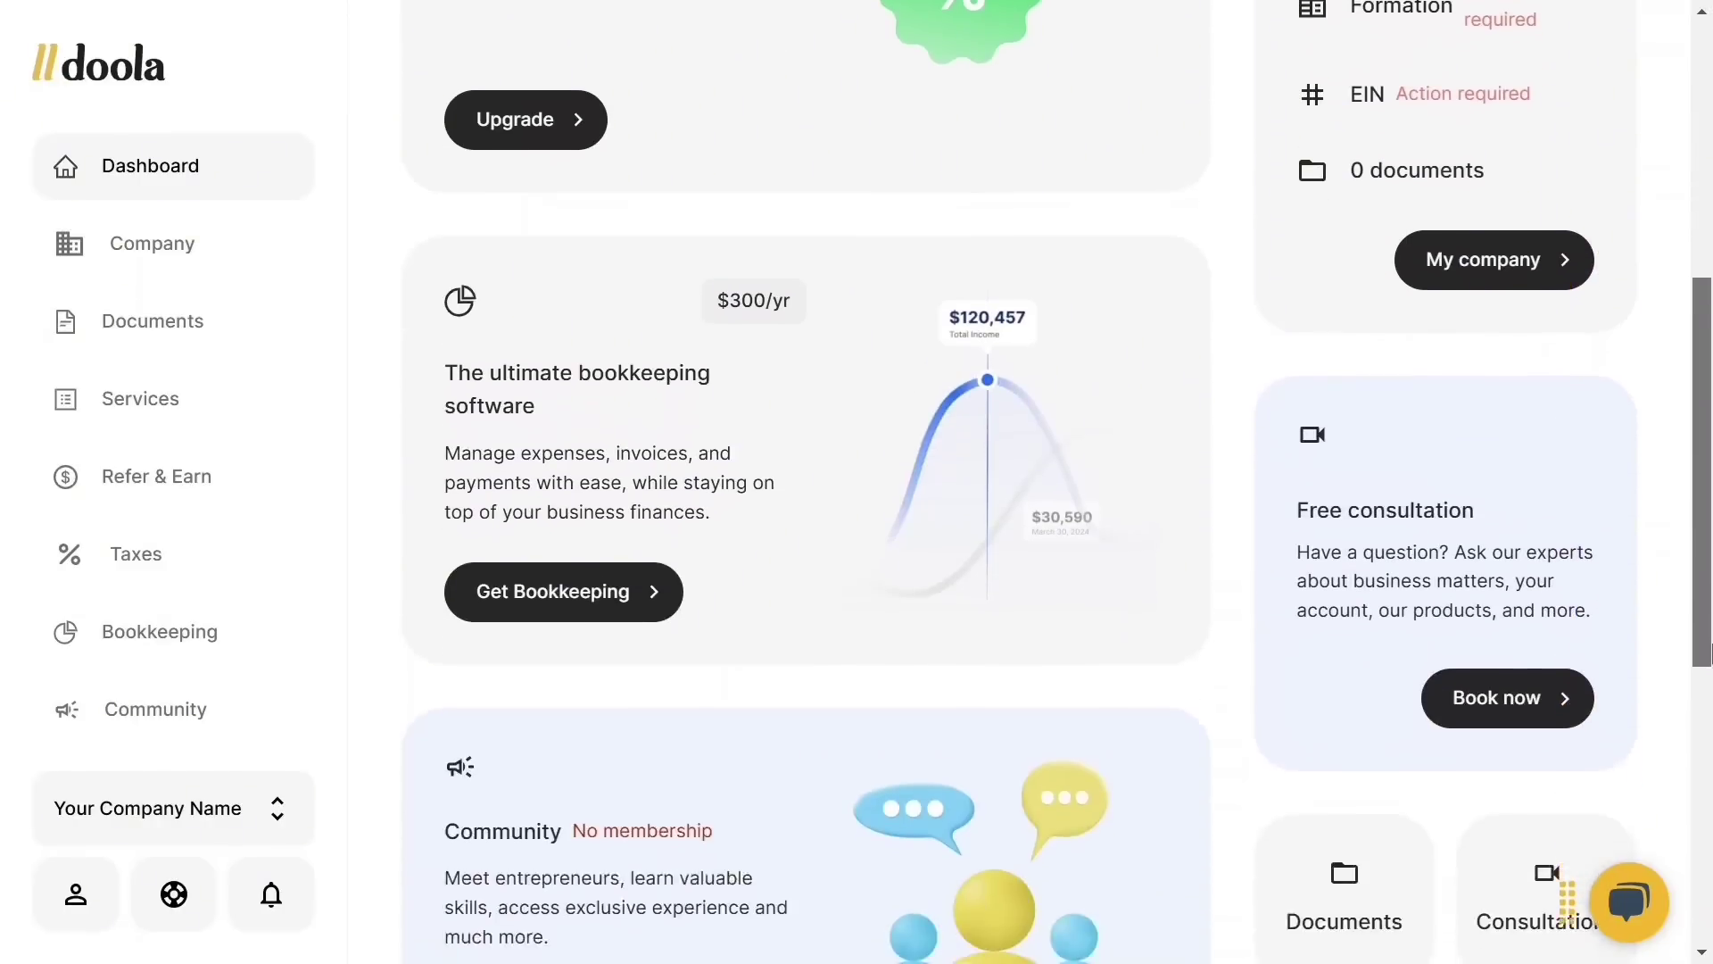
scroll(1710, 651, "down", 7)
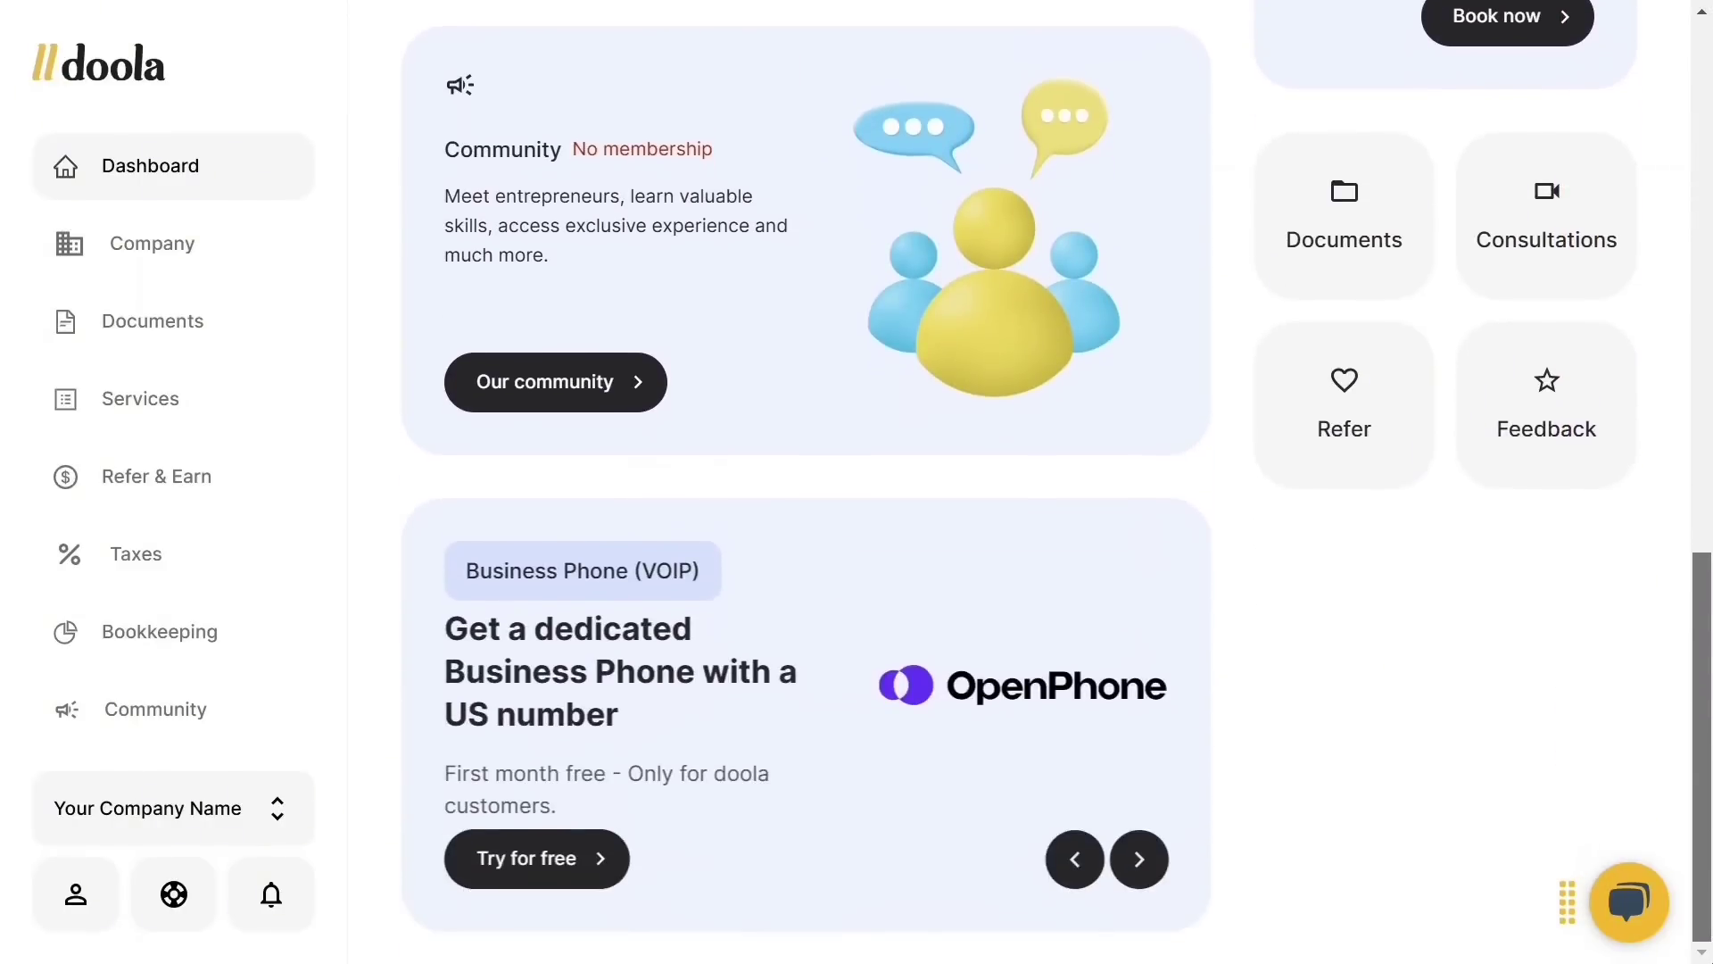
scroll(1685, 399, "up", 15)
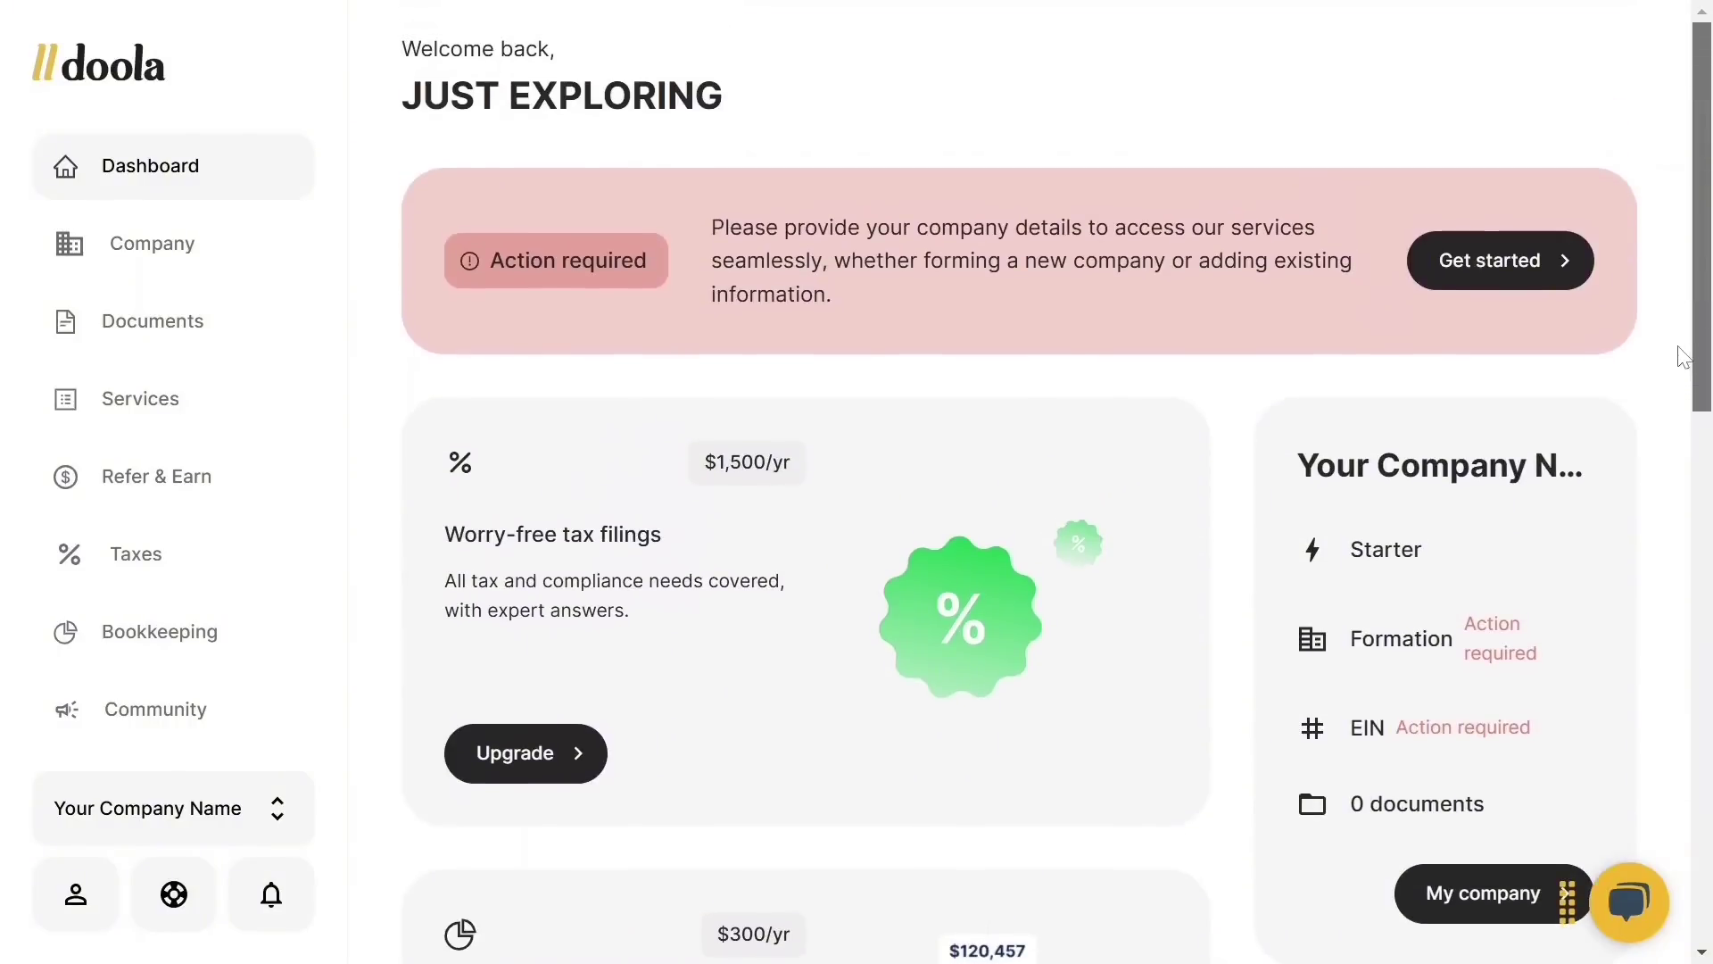
left_click_drag(482, 251, 848, 351)
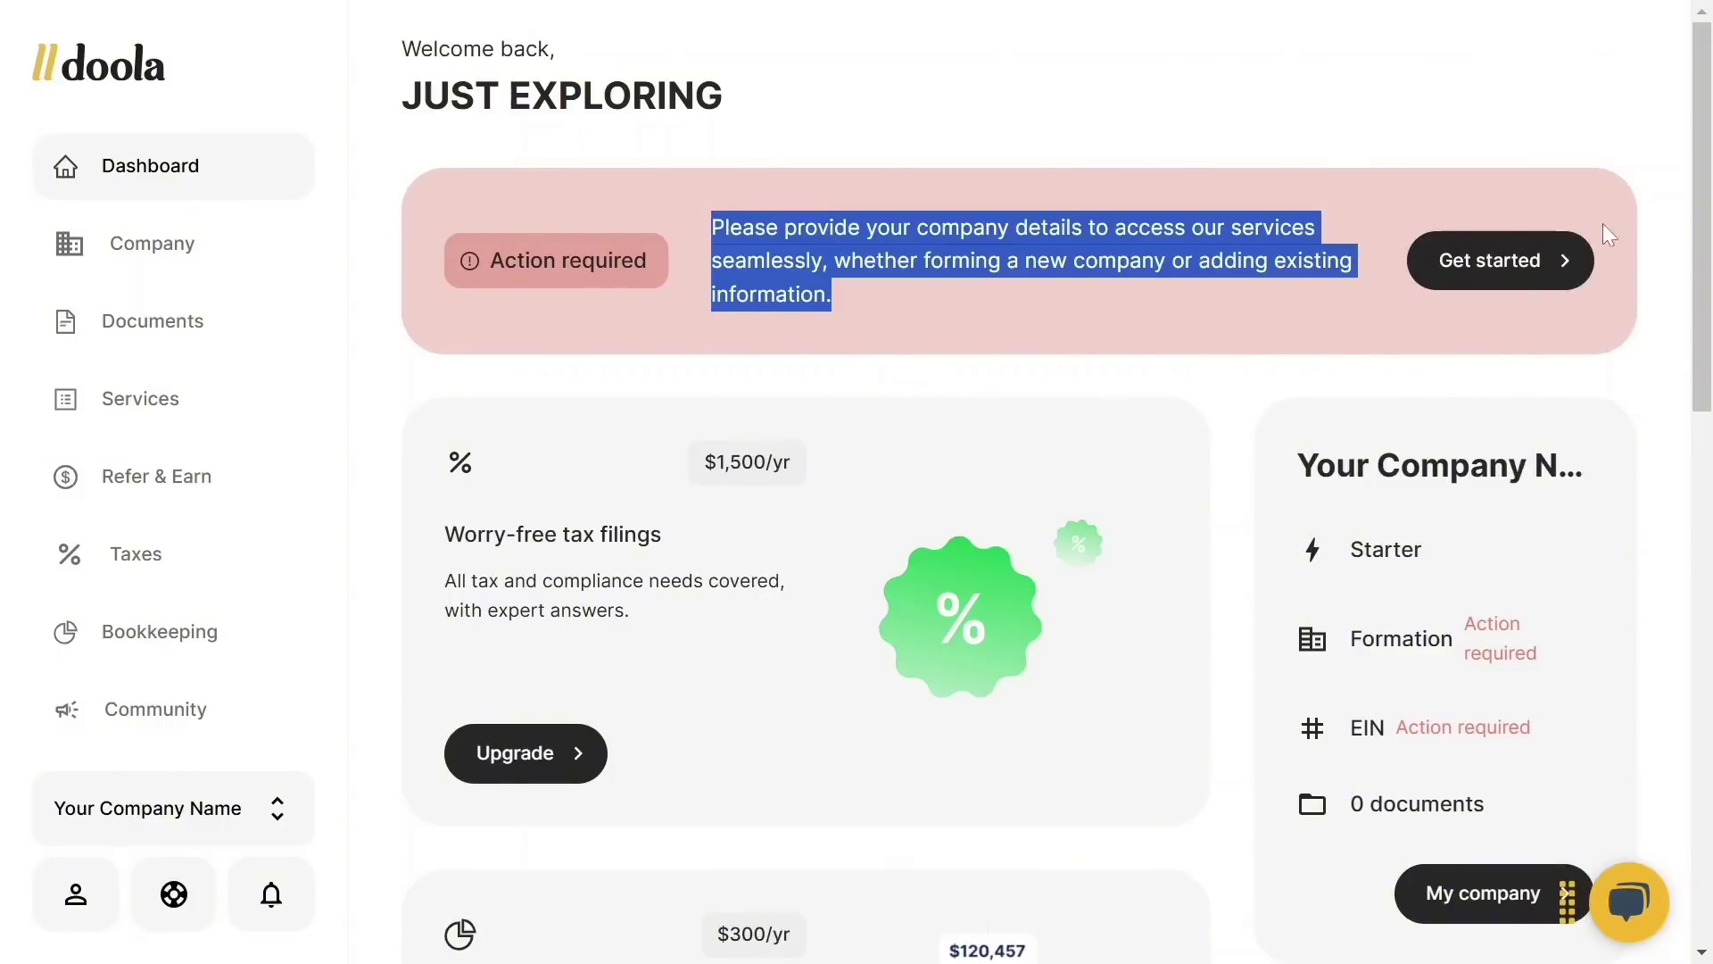
- Start the company details and try both the LLC and C-Corp entity options
left_click(1508, 260)
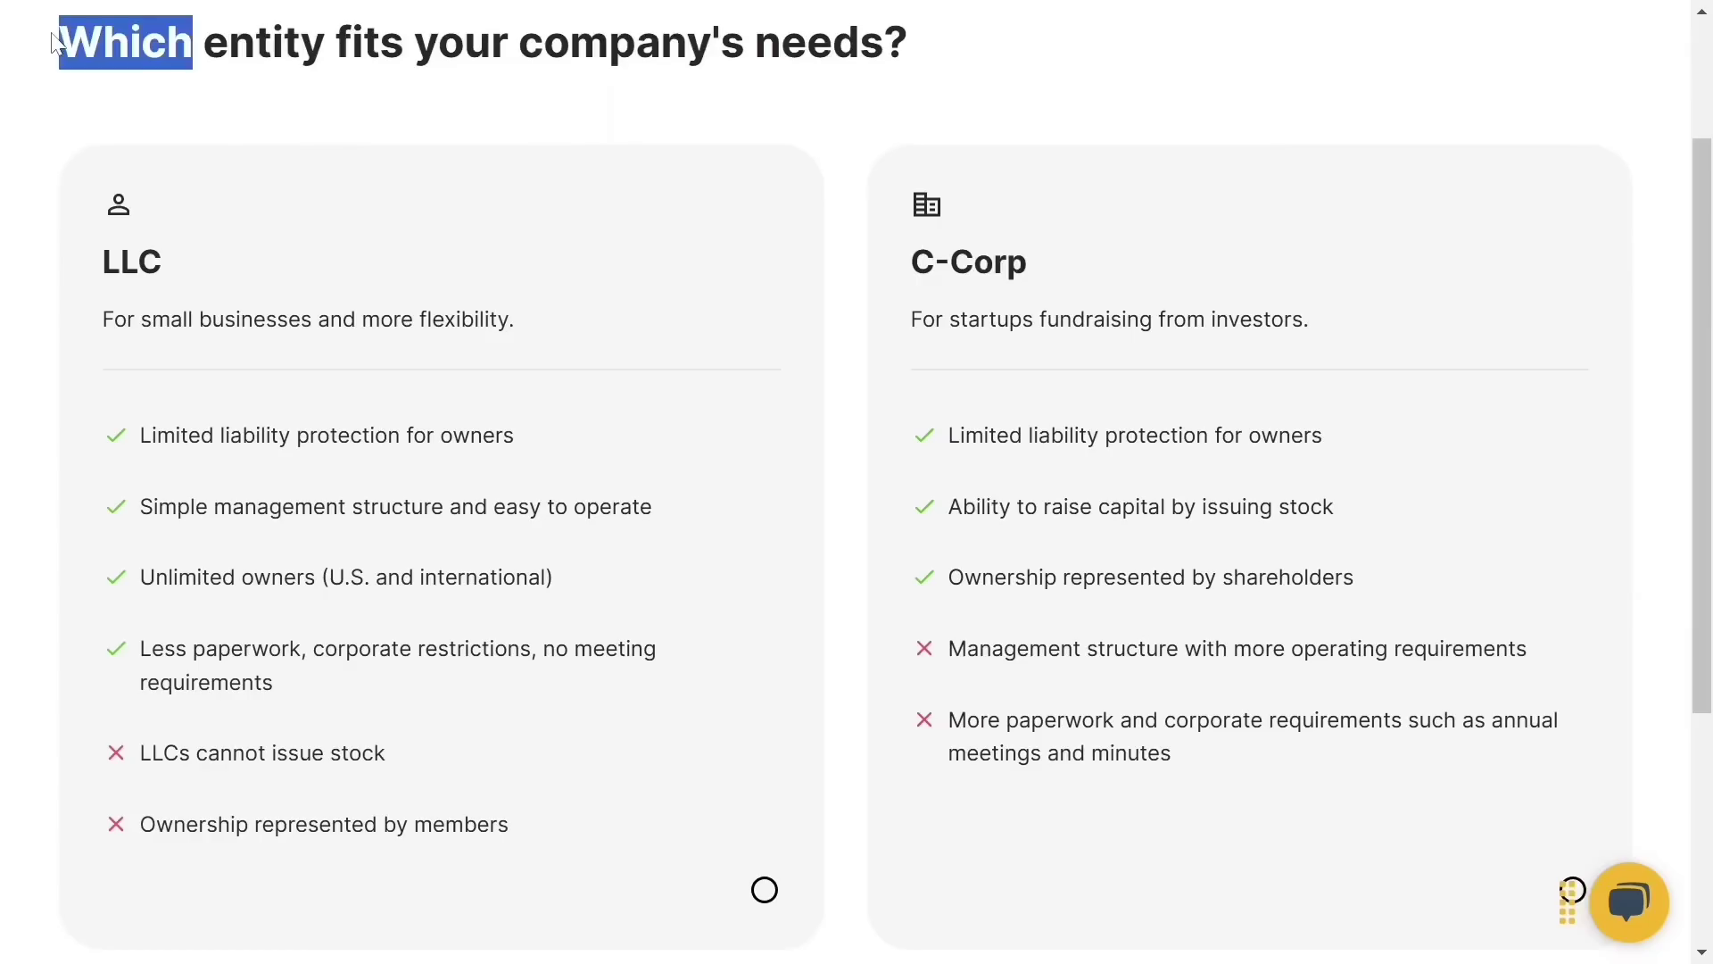
triple_click(55, 42)
double_click(100, 263)
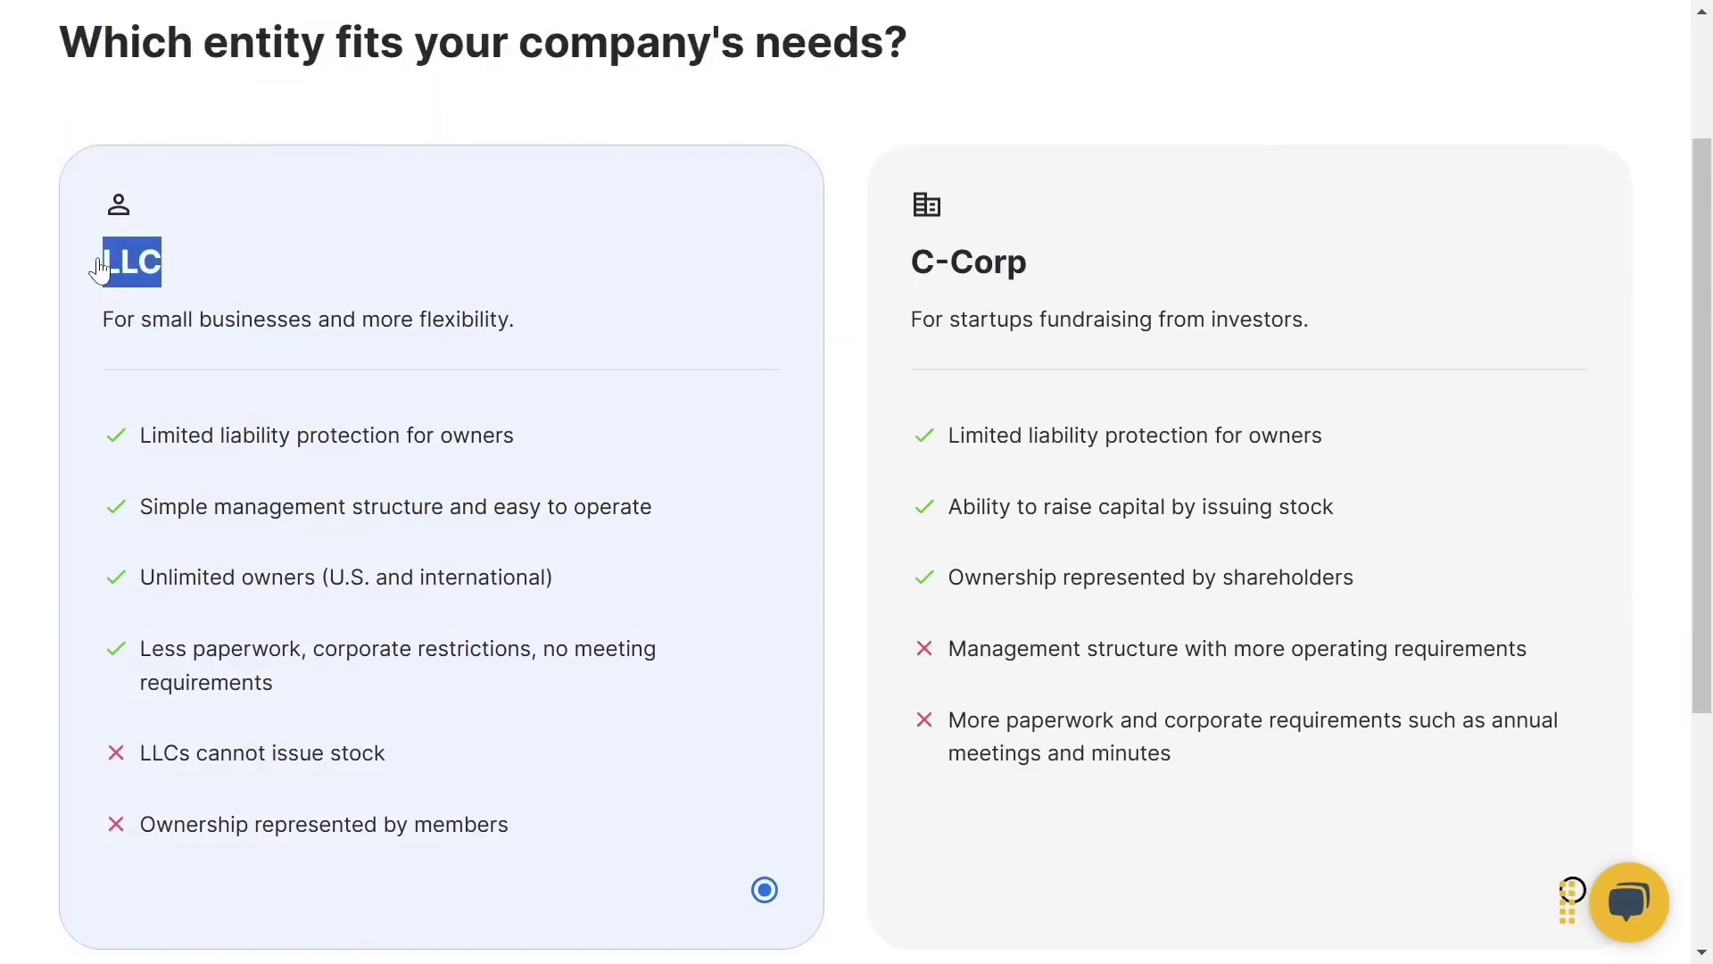
double_click(913, 263)
left_click(1127, 30)
scroll(1127, 31, "up", 2)
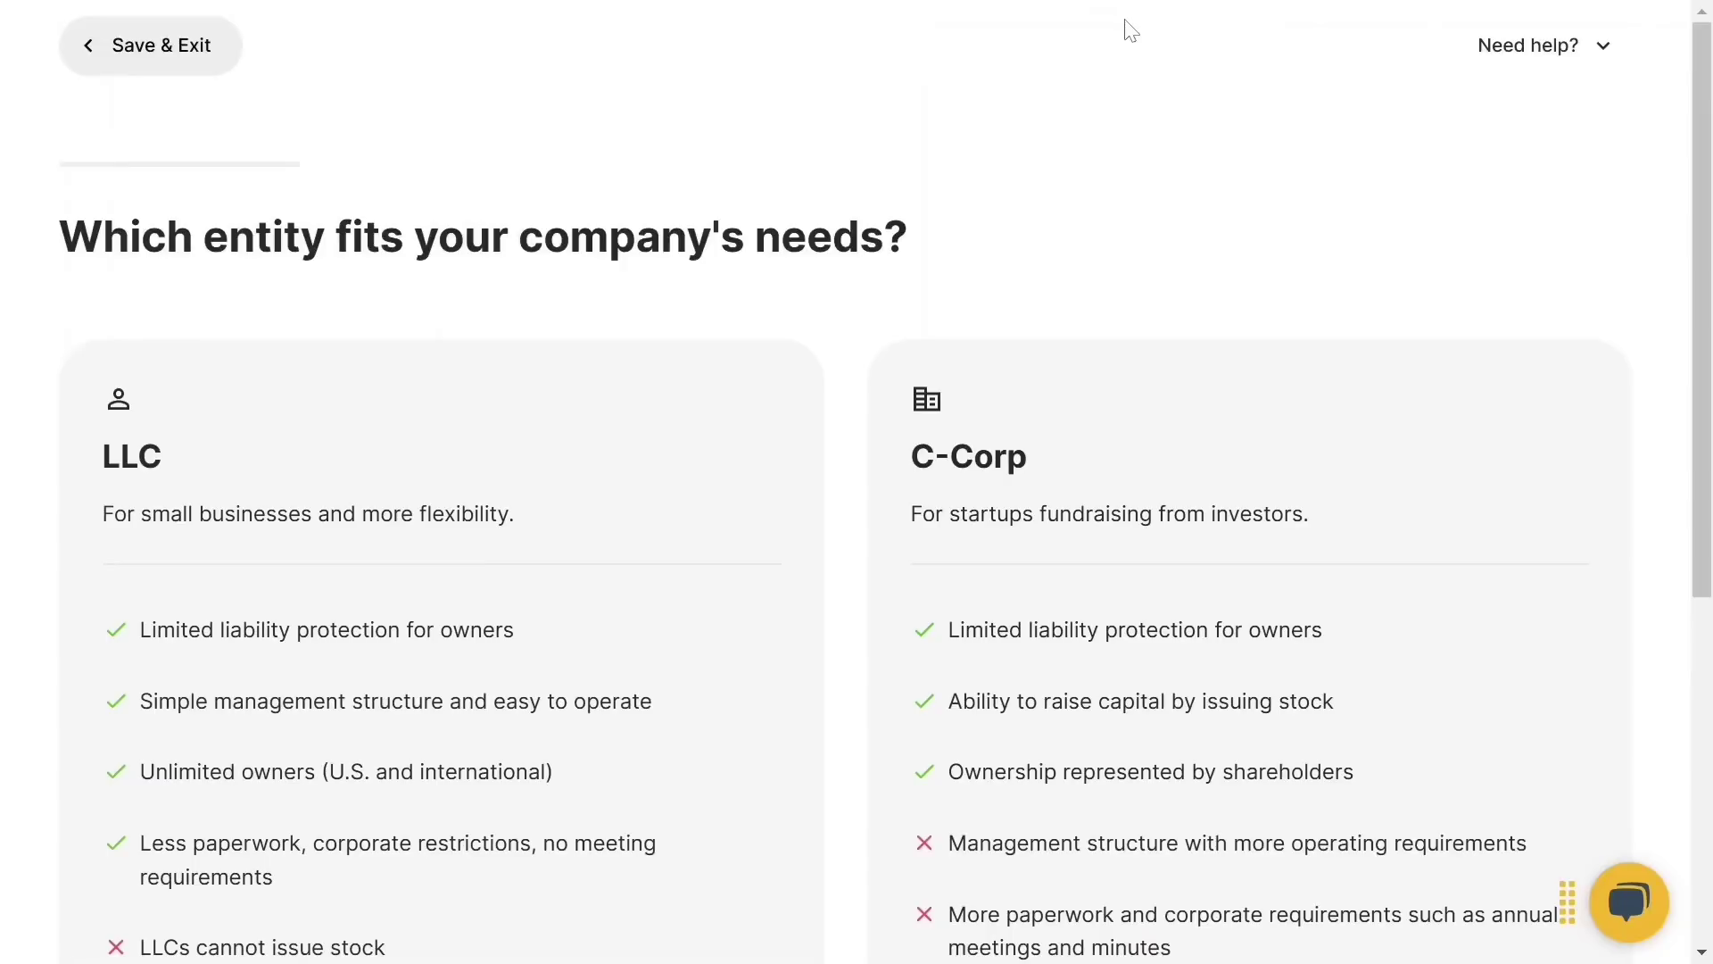
left_click_drag(1709, 412, 1709, 527)
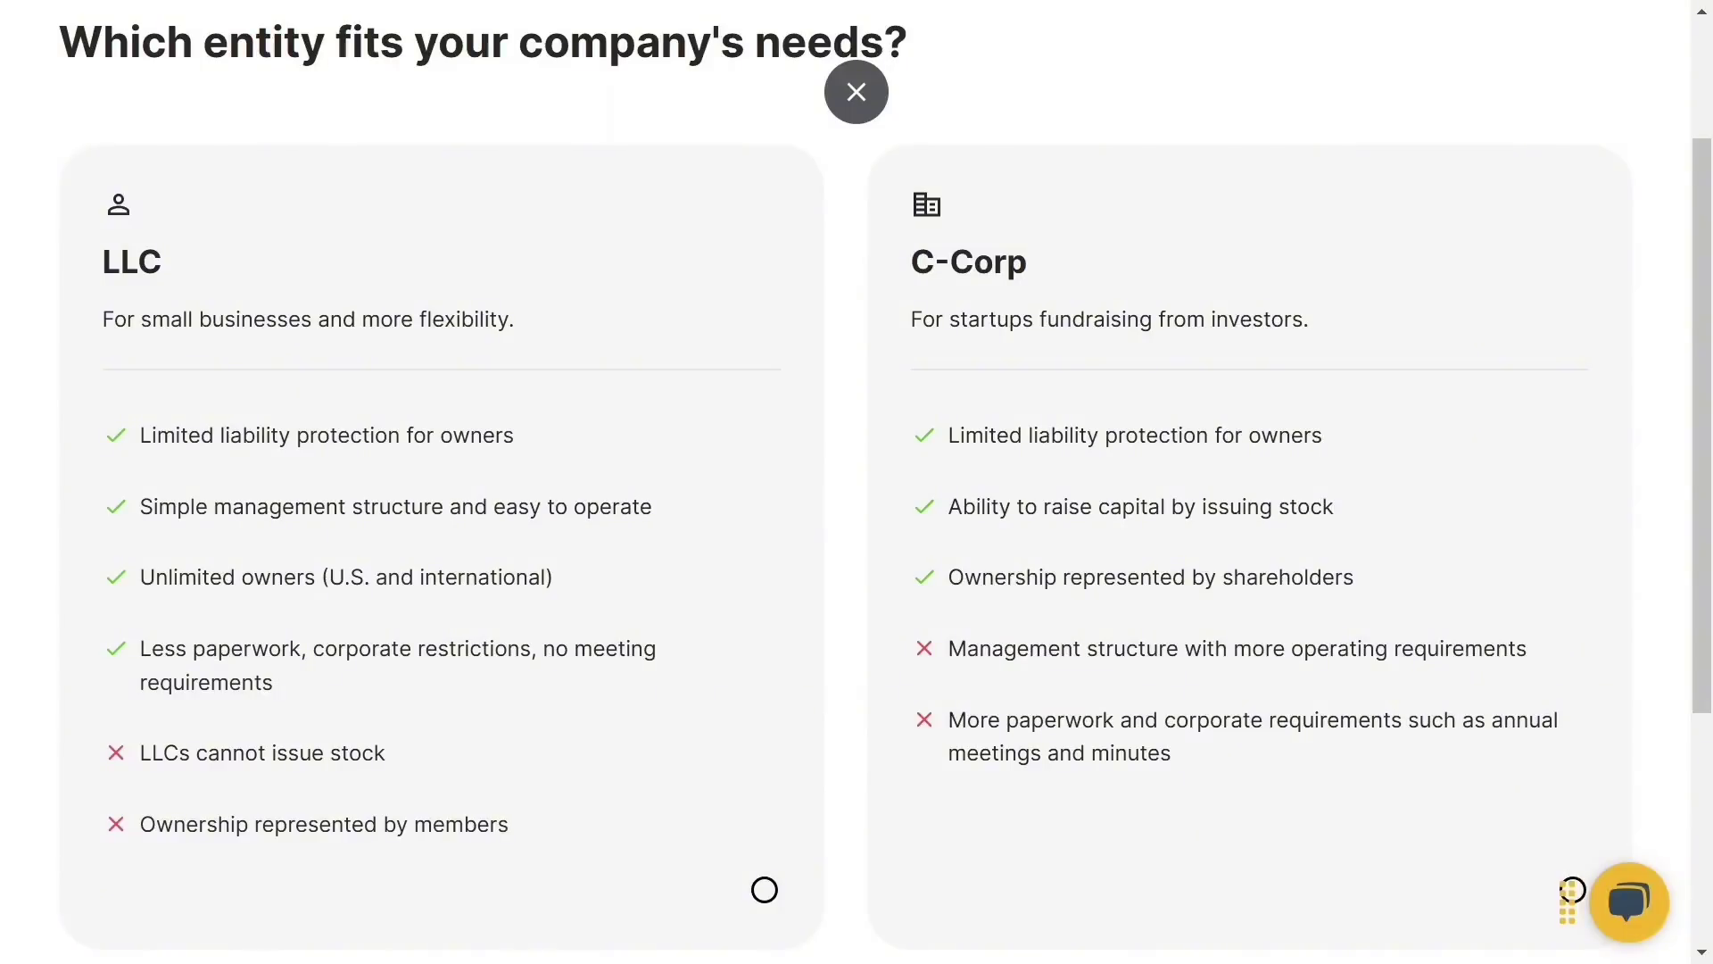
- Select LLC and review its listed benefits and drawbacks
double_click(103, 264)
triple_click(93, 326)
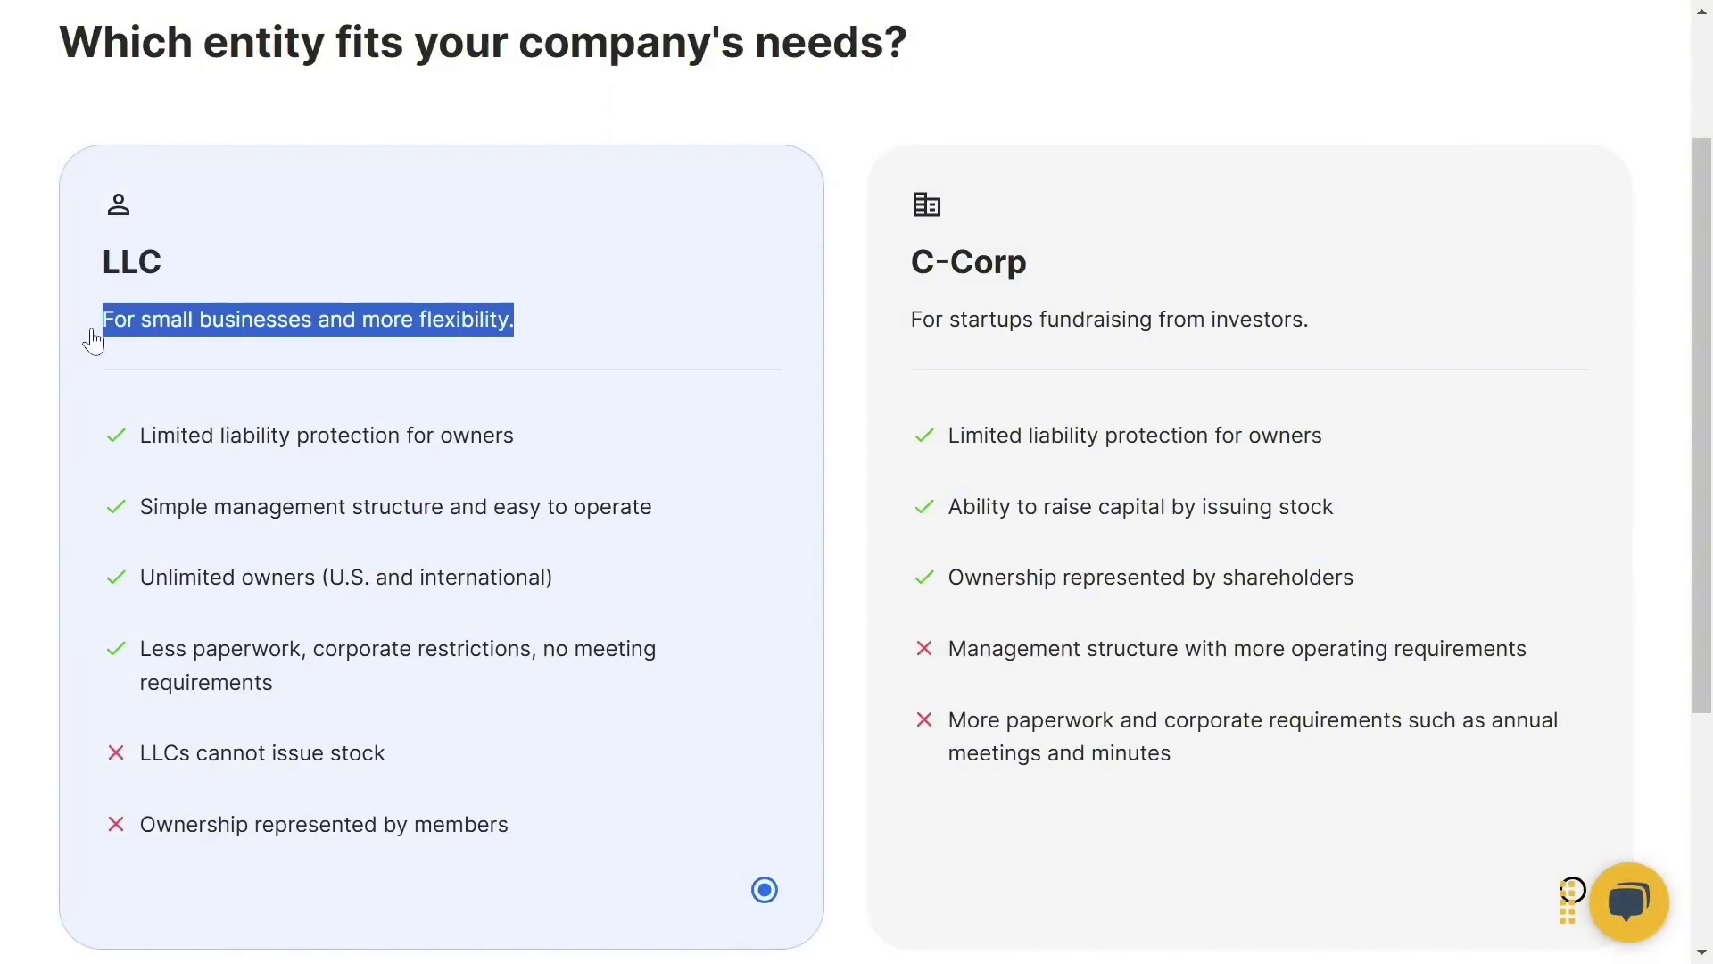
triple_click(143, 438)
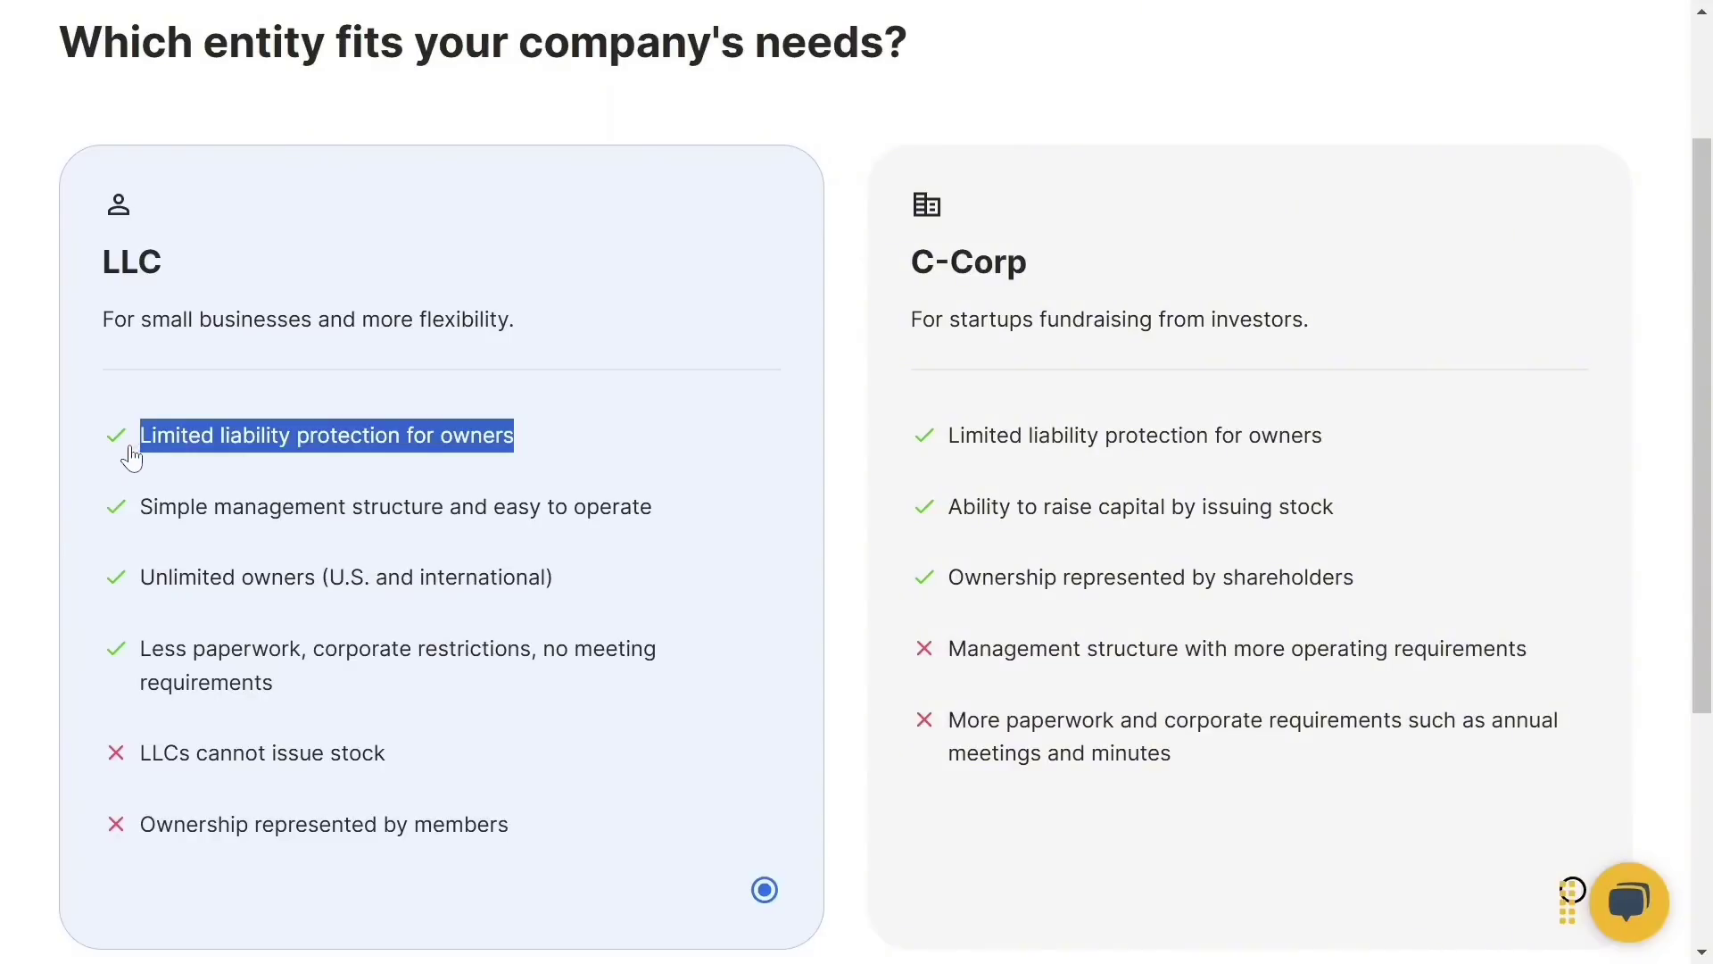
triple_click(138, 509)
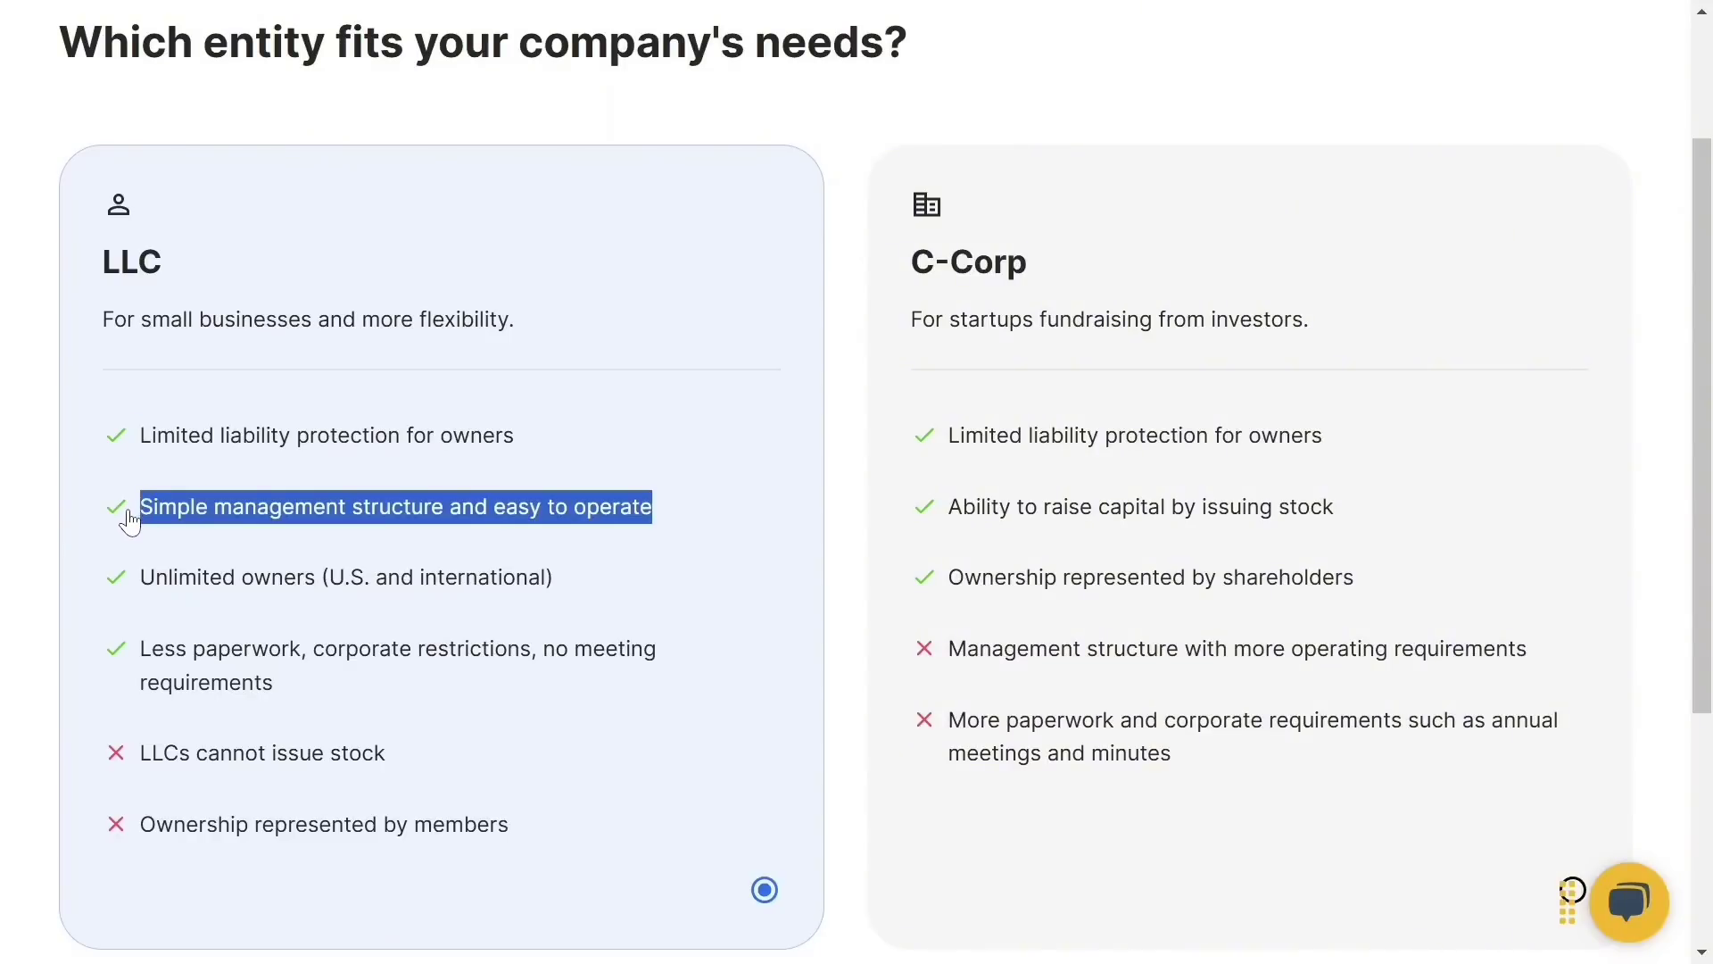
triple_click(130, 586)
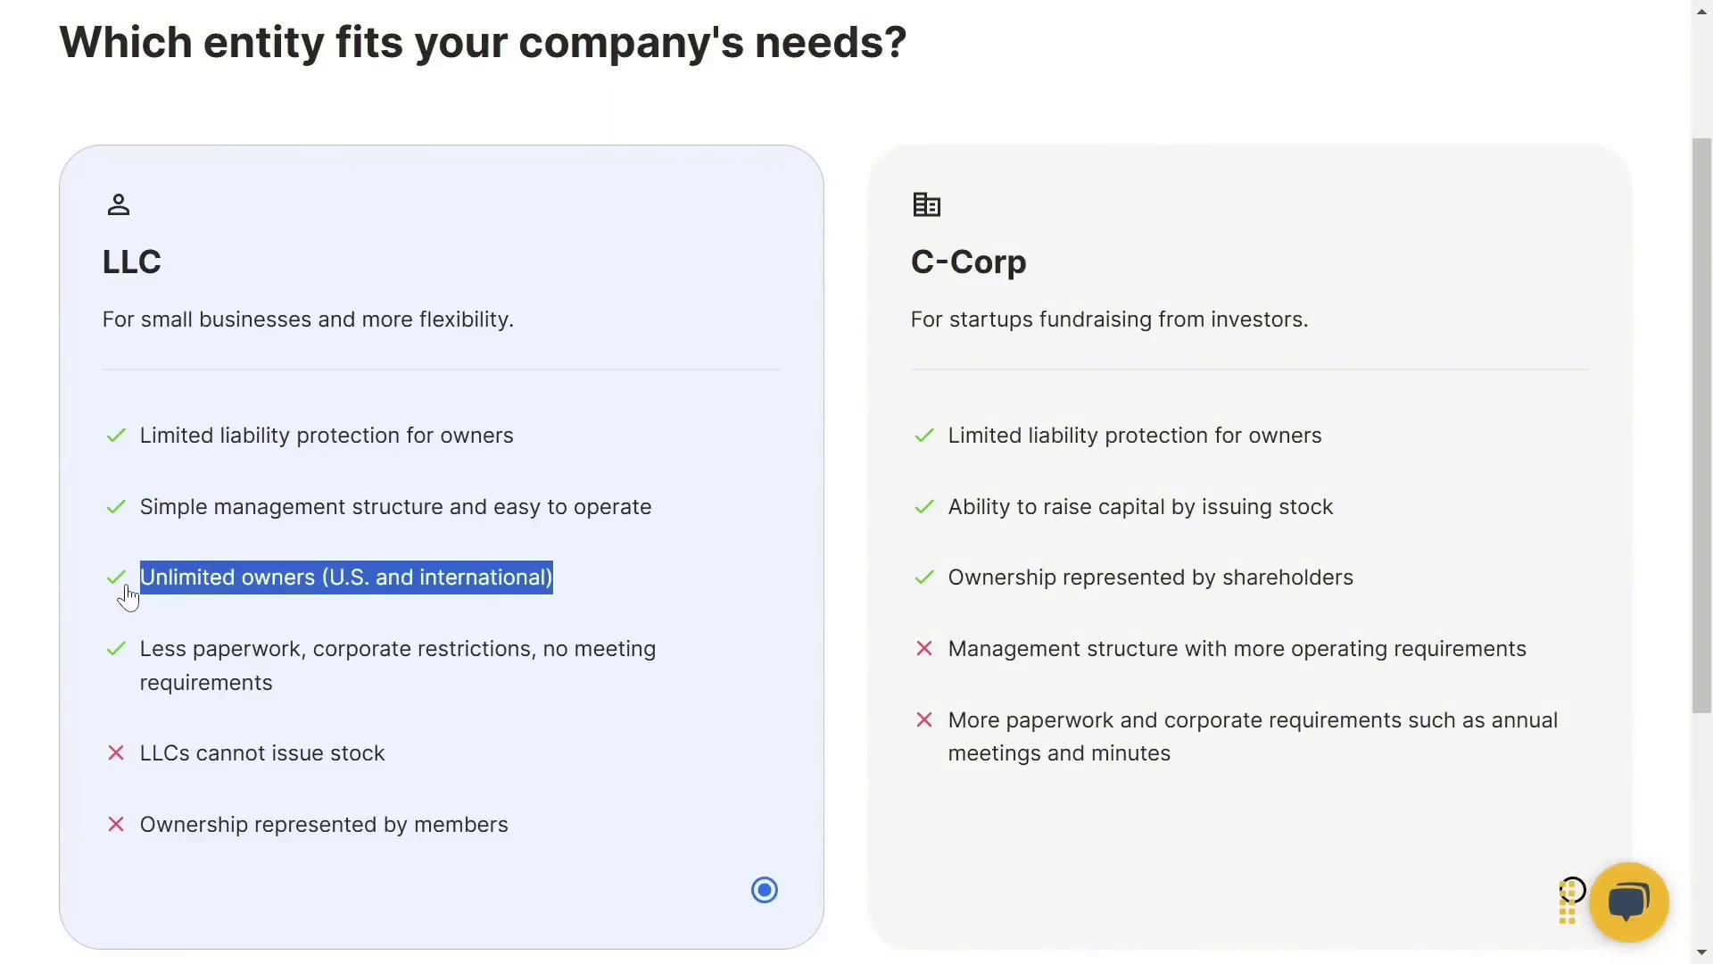
triple_click(139, 656)
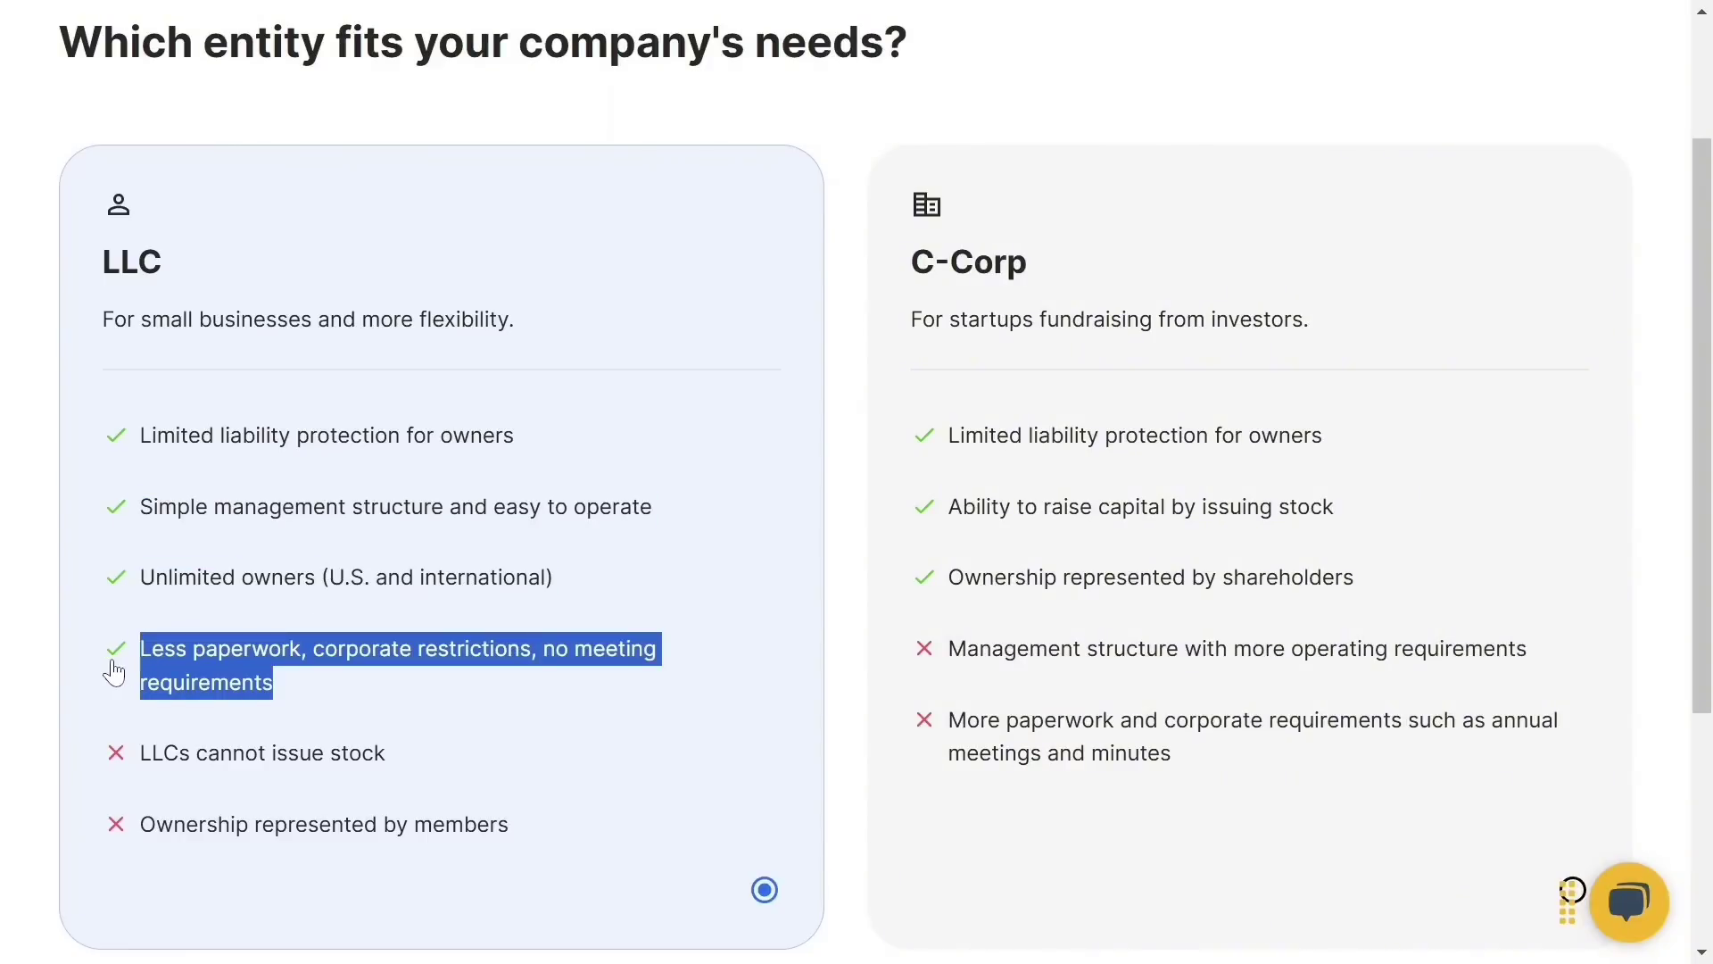
double_click(136, 756)
left_click(136, 757)
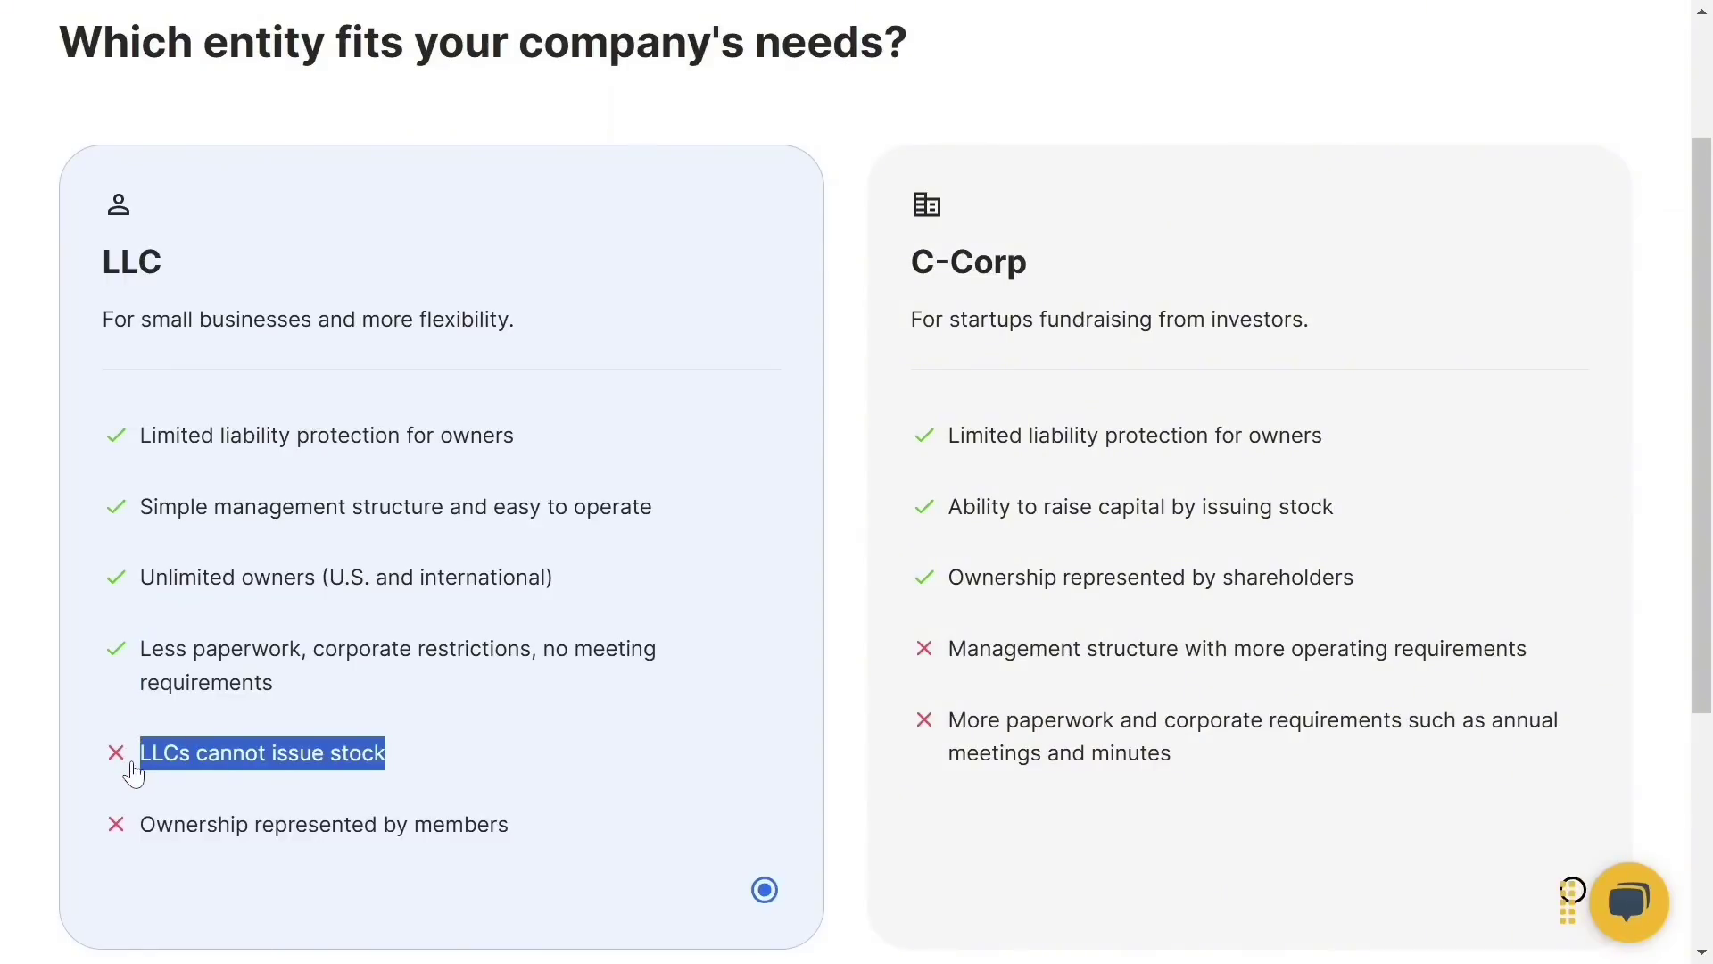
triple_click(133, 837)
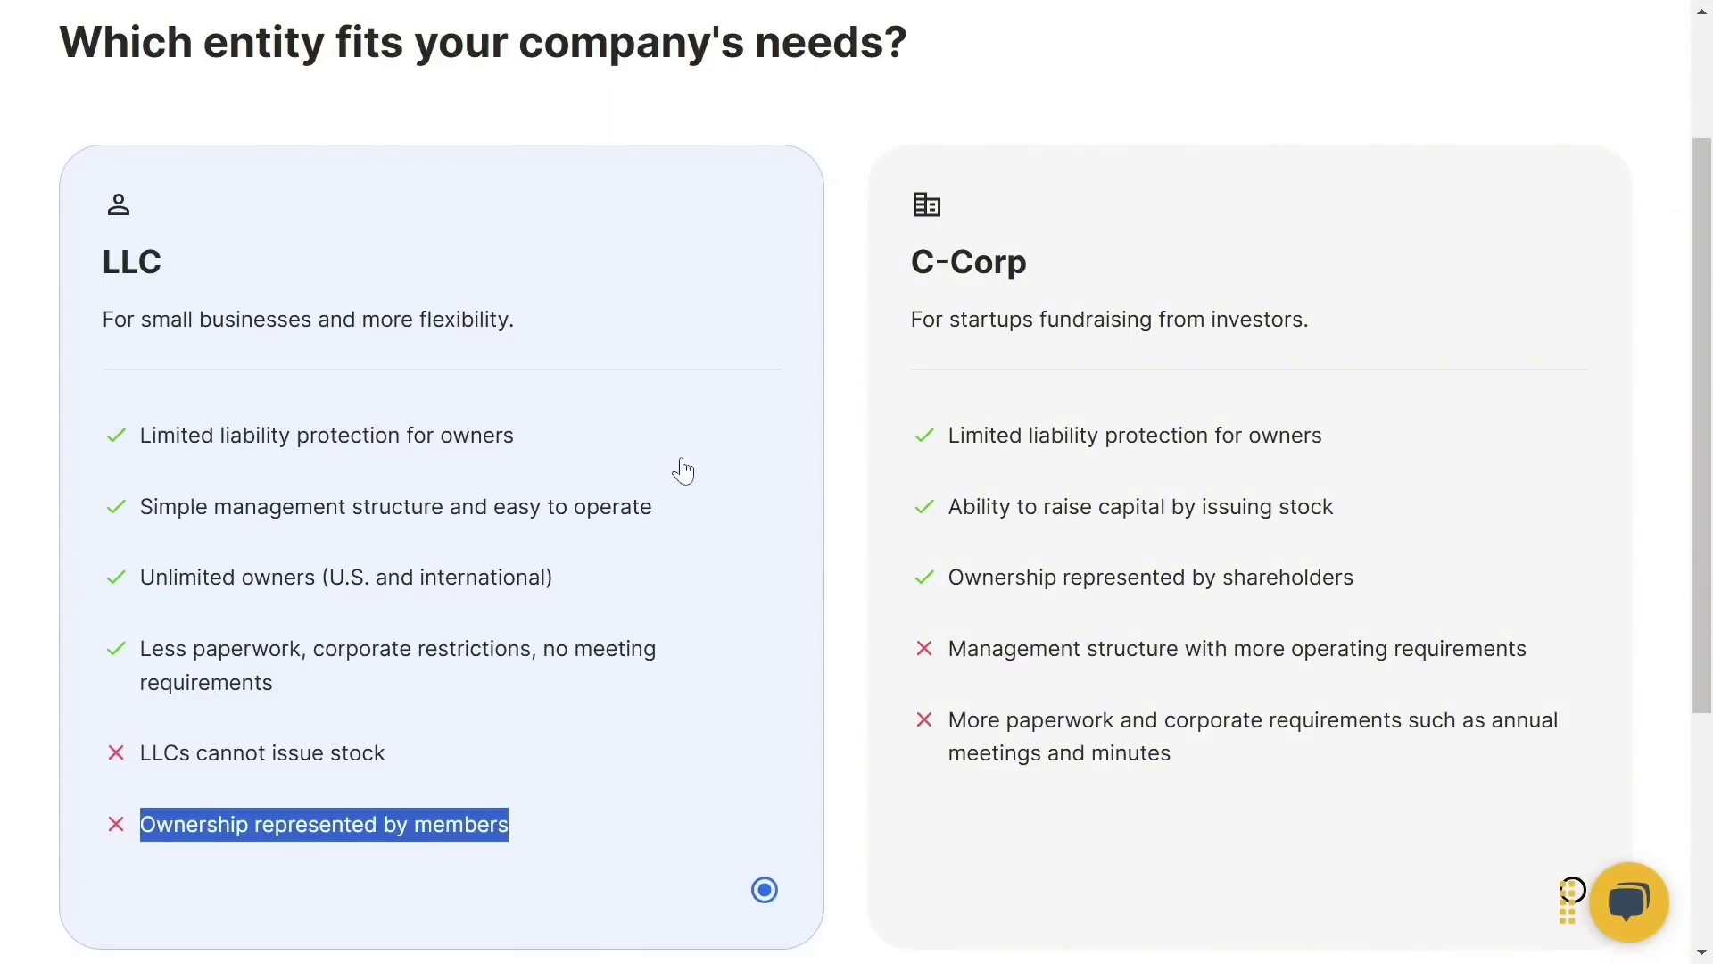
- Compare C-Corp's benefits and drawbacks, then settle back on LLC
triple_click(915, 277)
triple_click(910, 327)
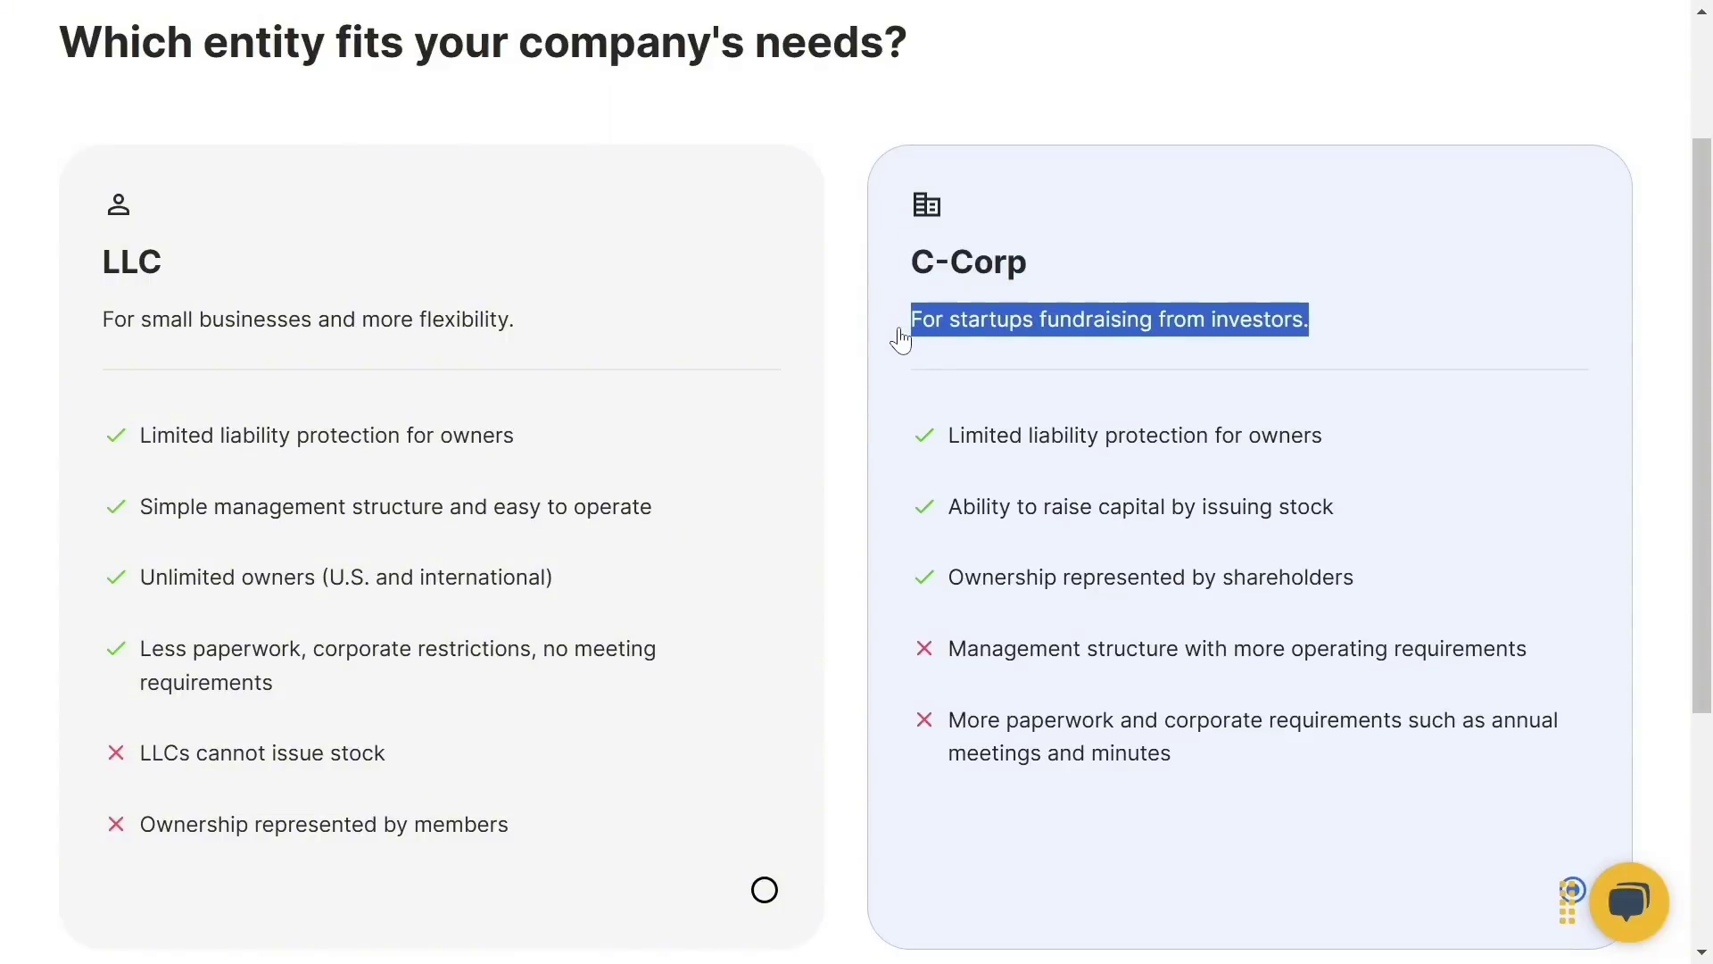
triple_click(934, 447)
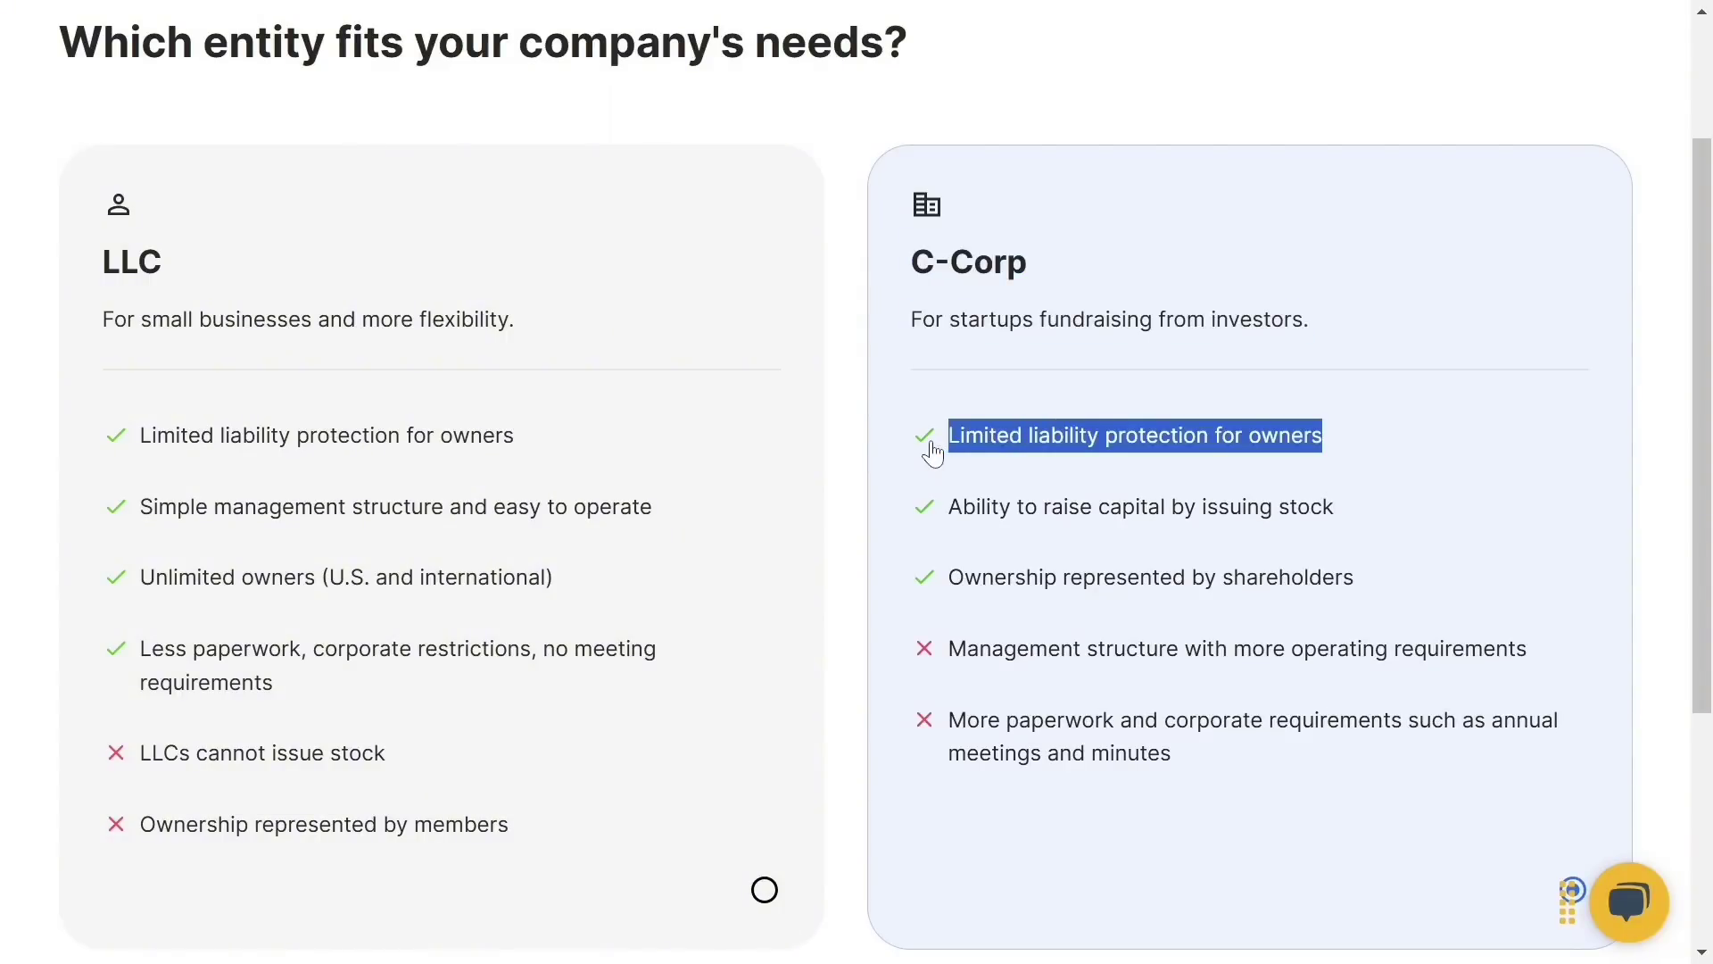
triple_click(931, 527)
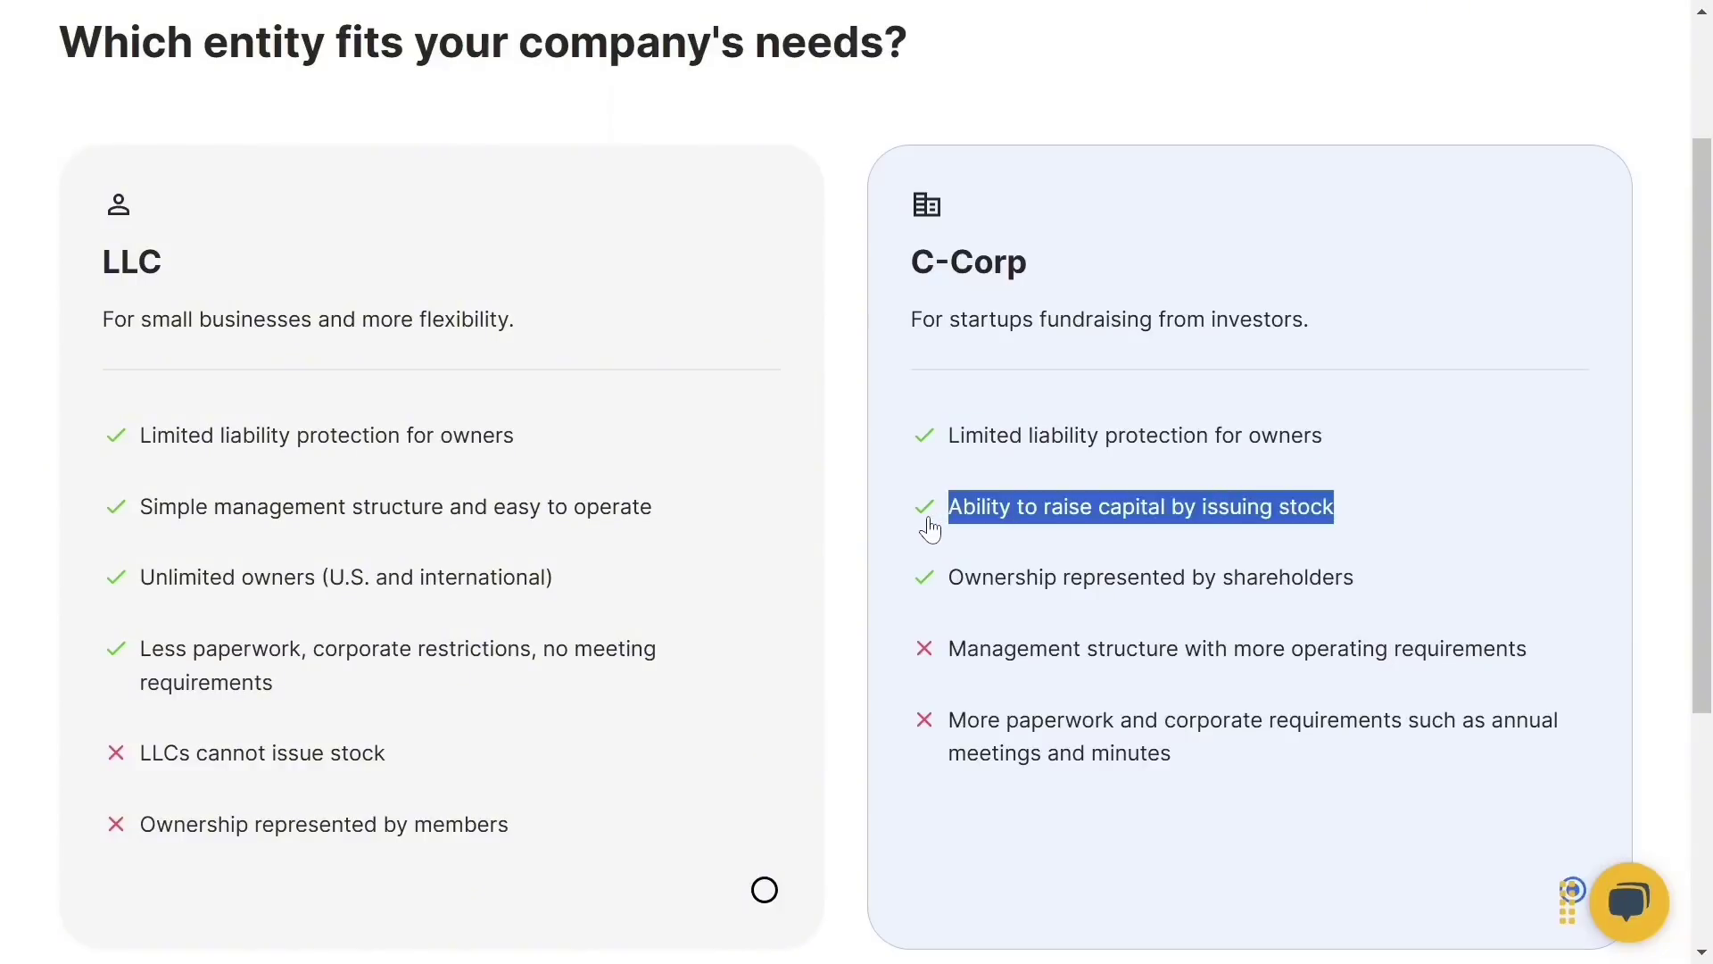
triple_click(937, 586)
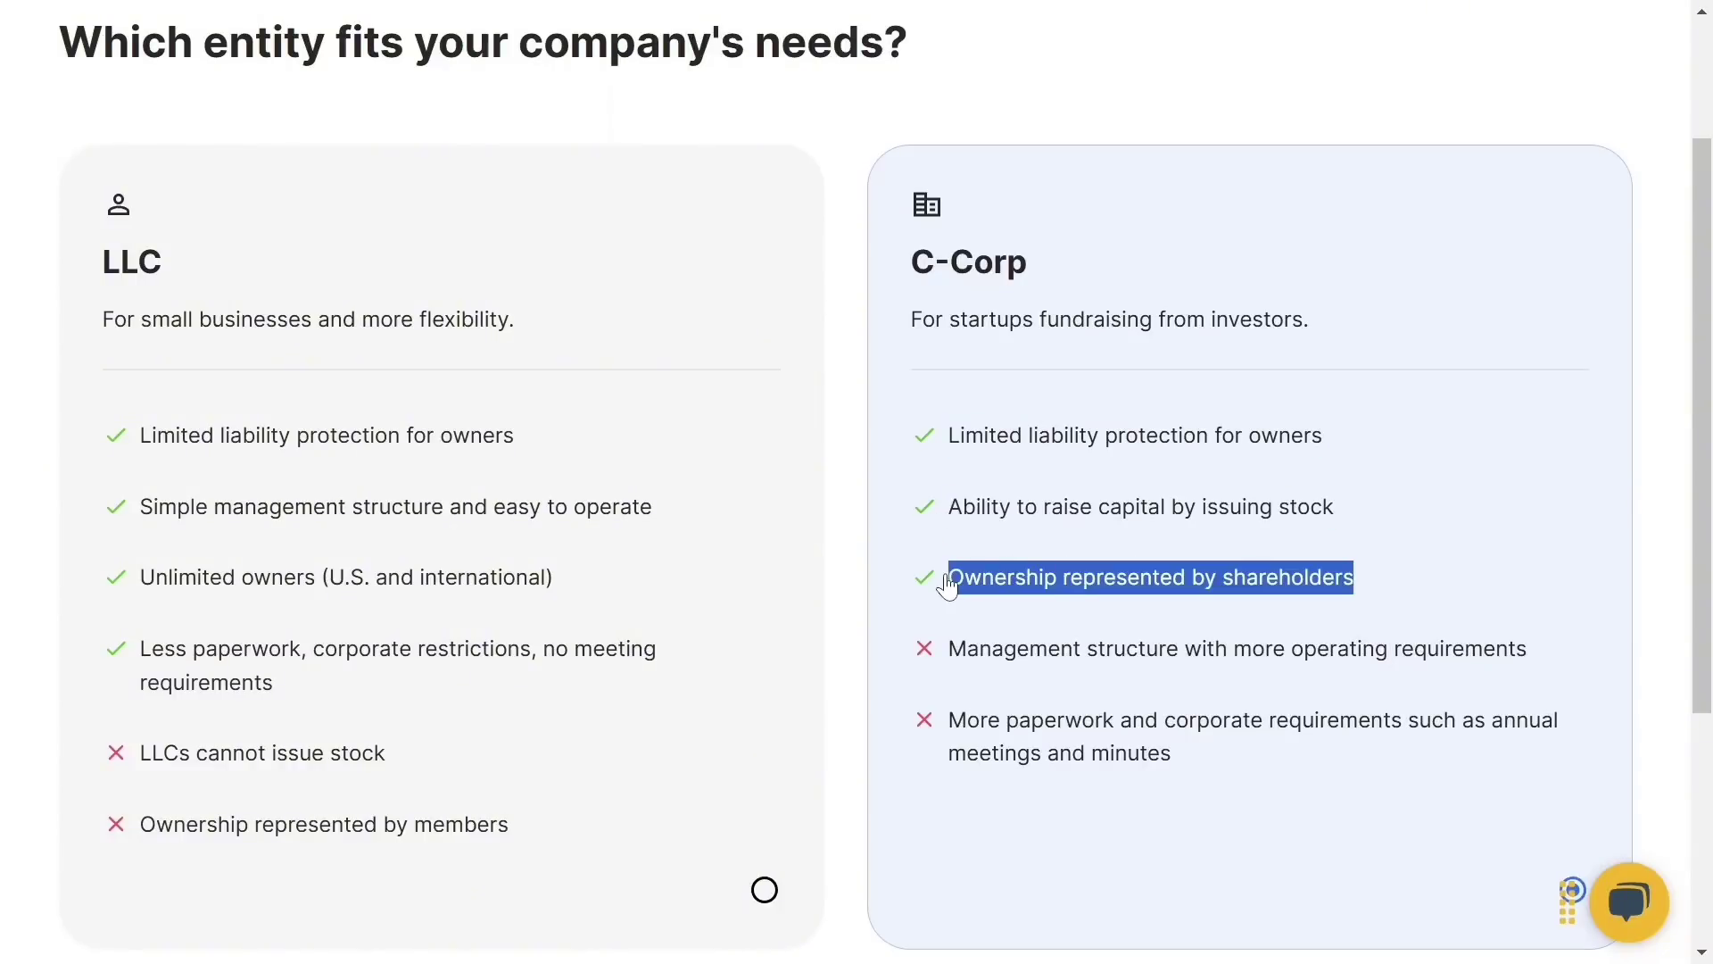
triple_click(938, 658)
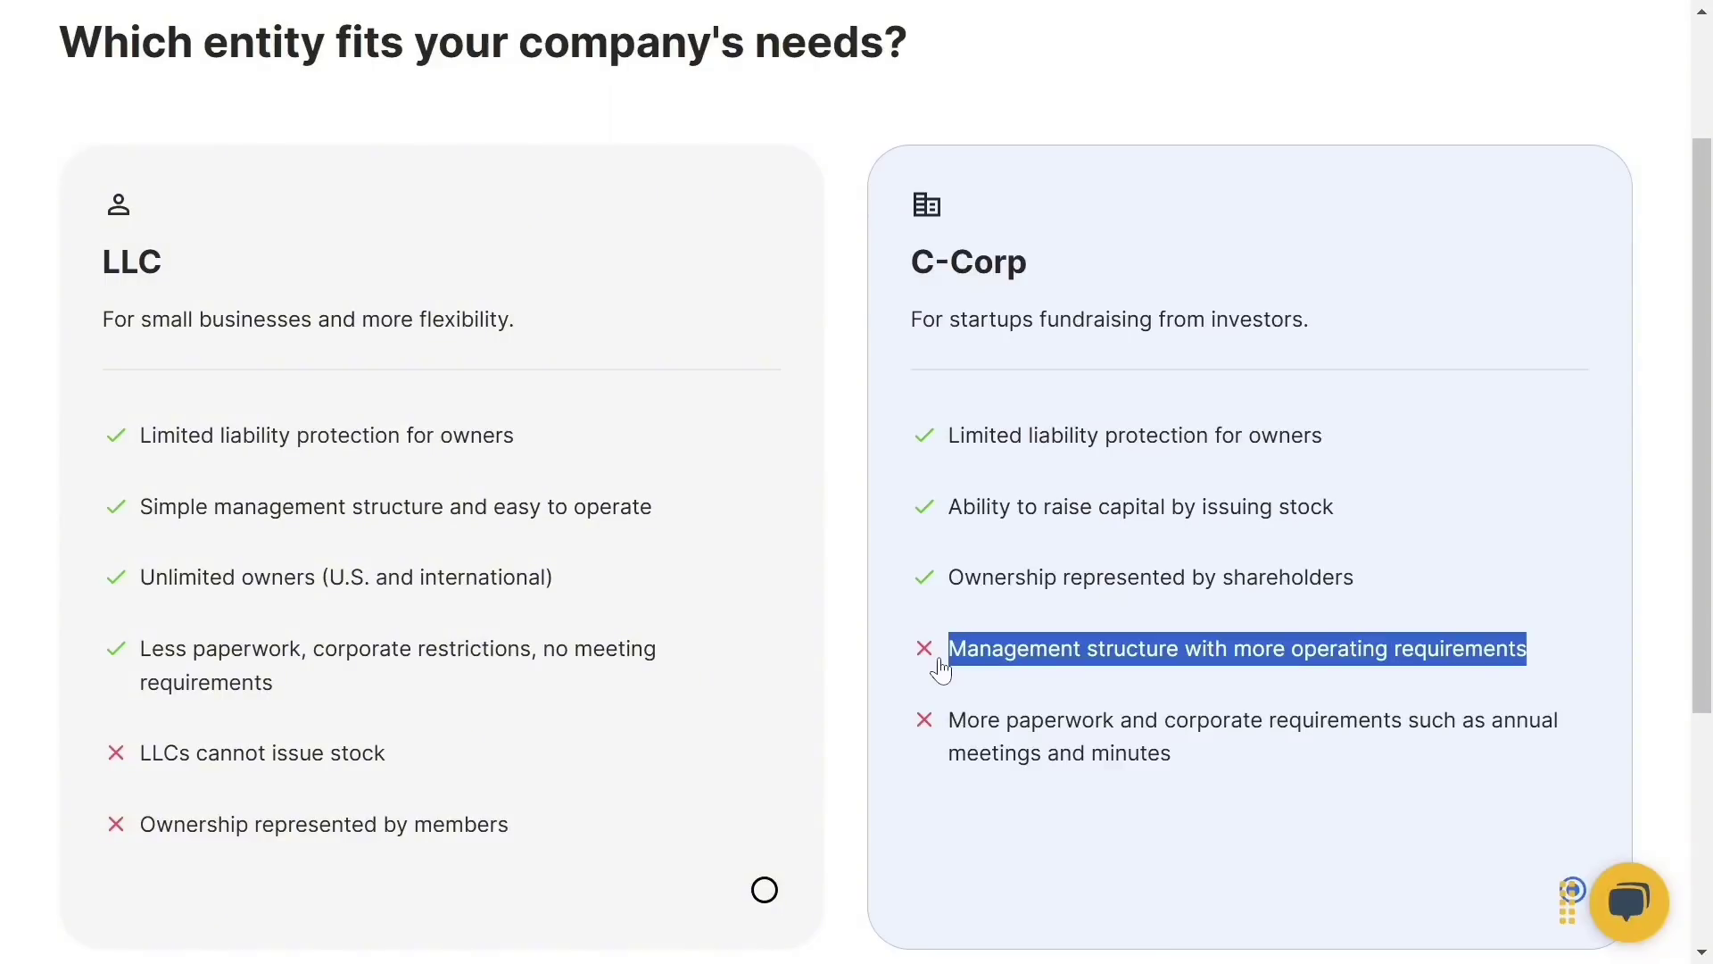
triple_click(937, 740)
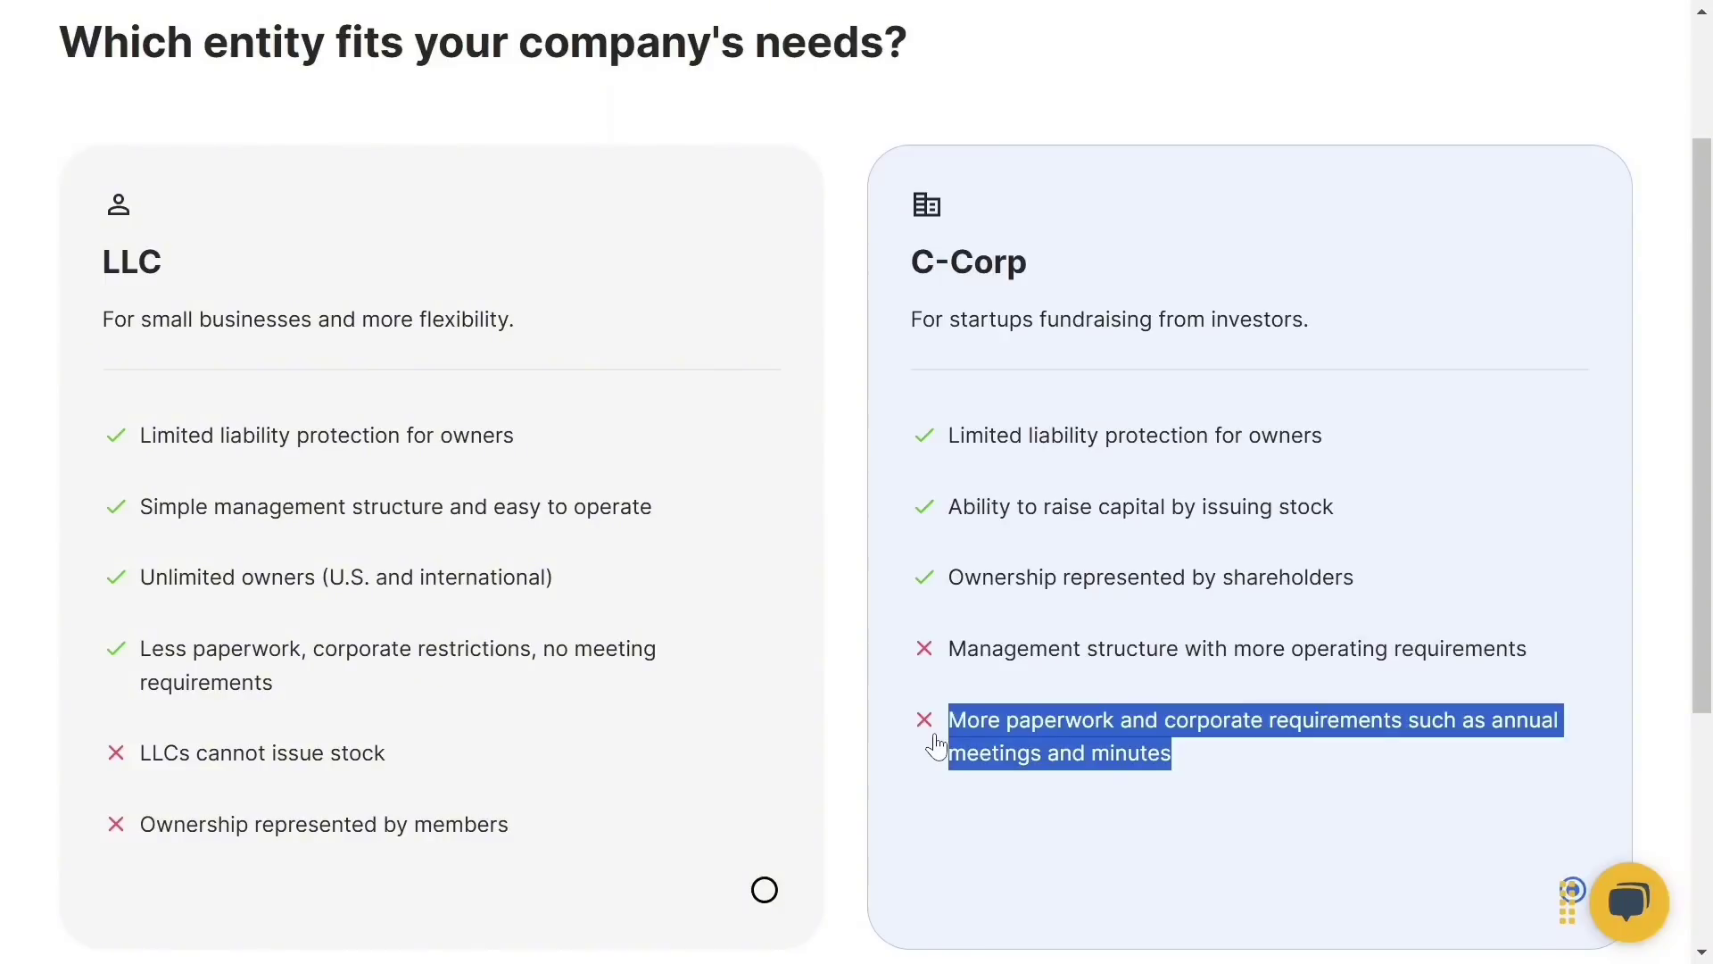
left_click(934, 742)
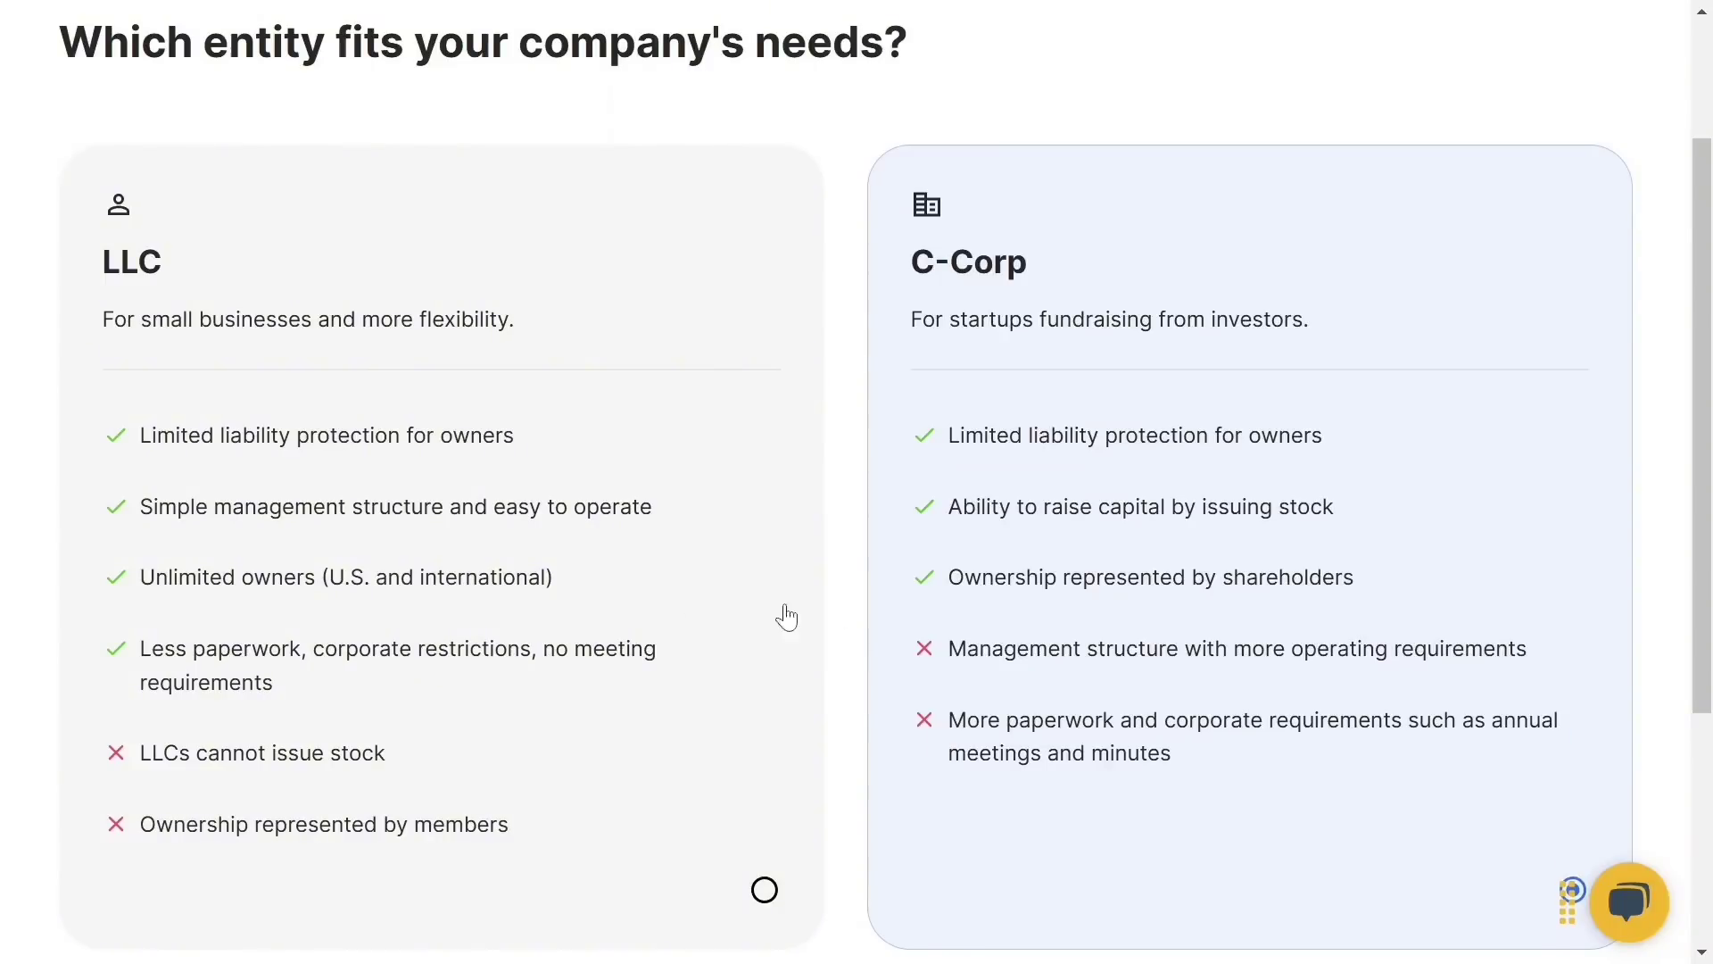
left_click(764, 893)
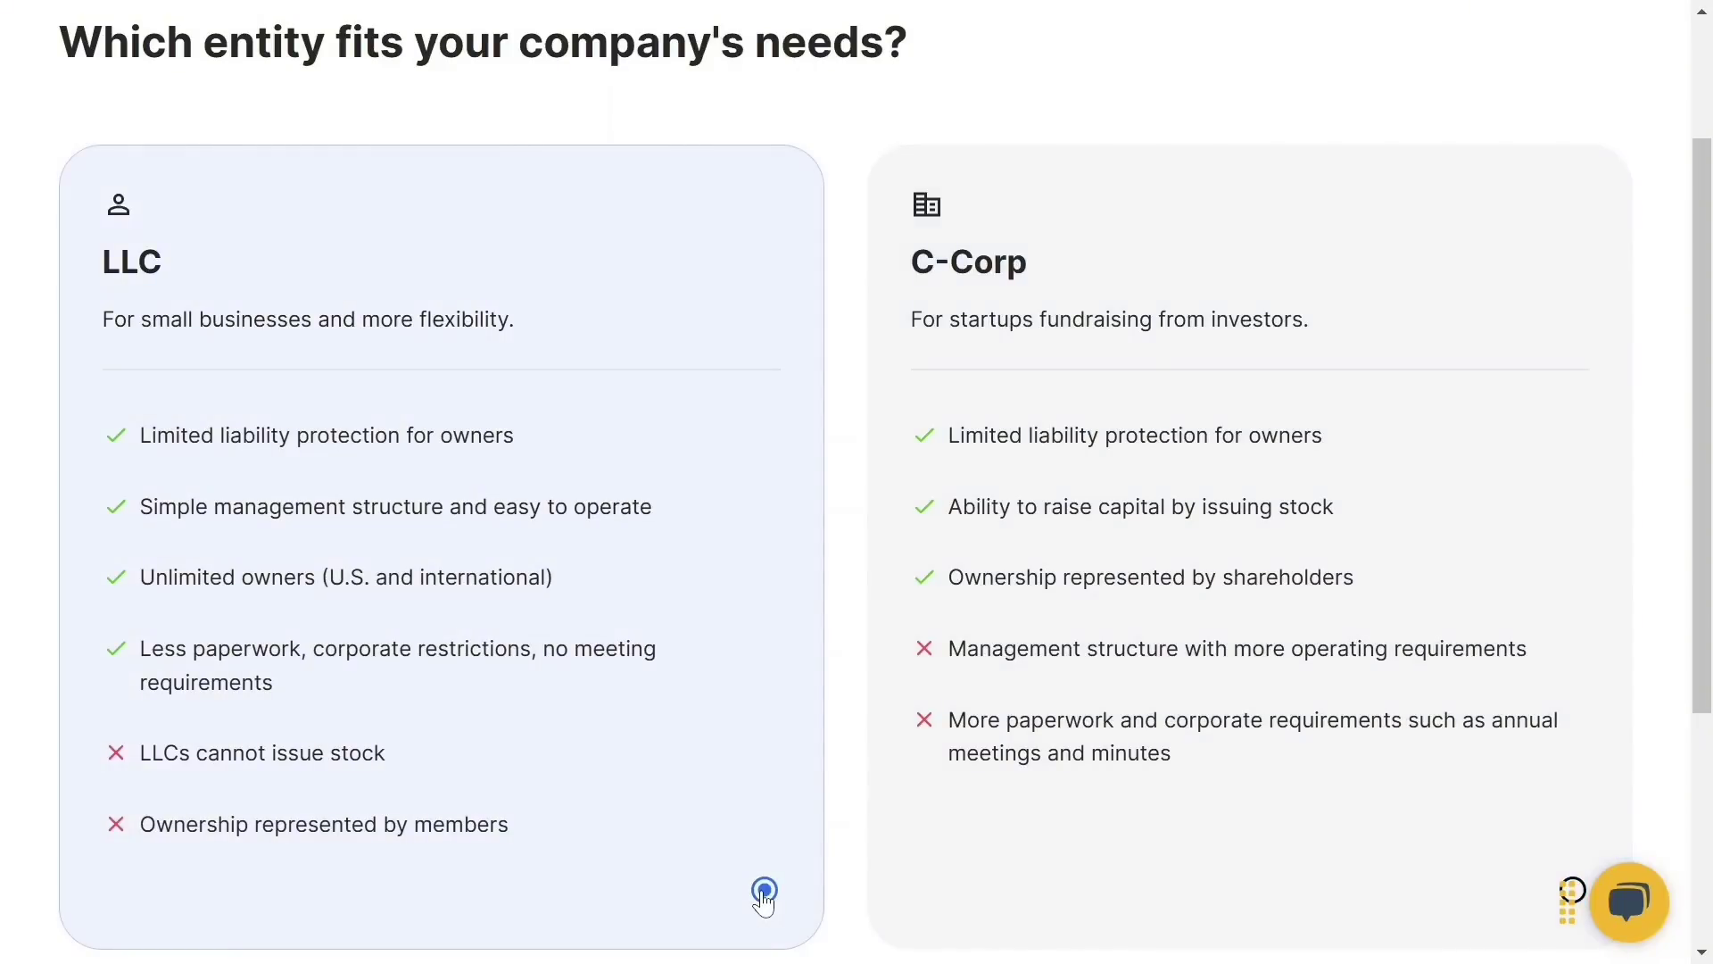
scroll(765, 901, "down", 4)
- Move to the company name question and read the name-availability tip
left_click(166, 866)
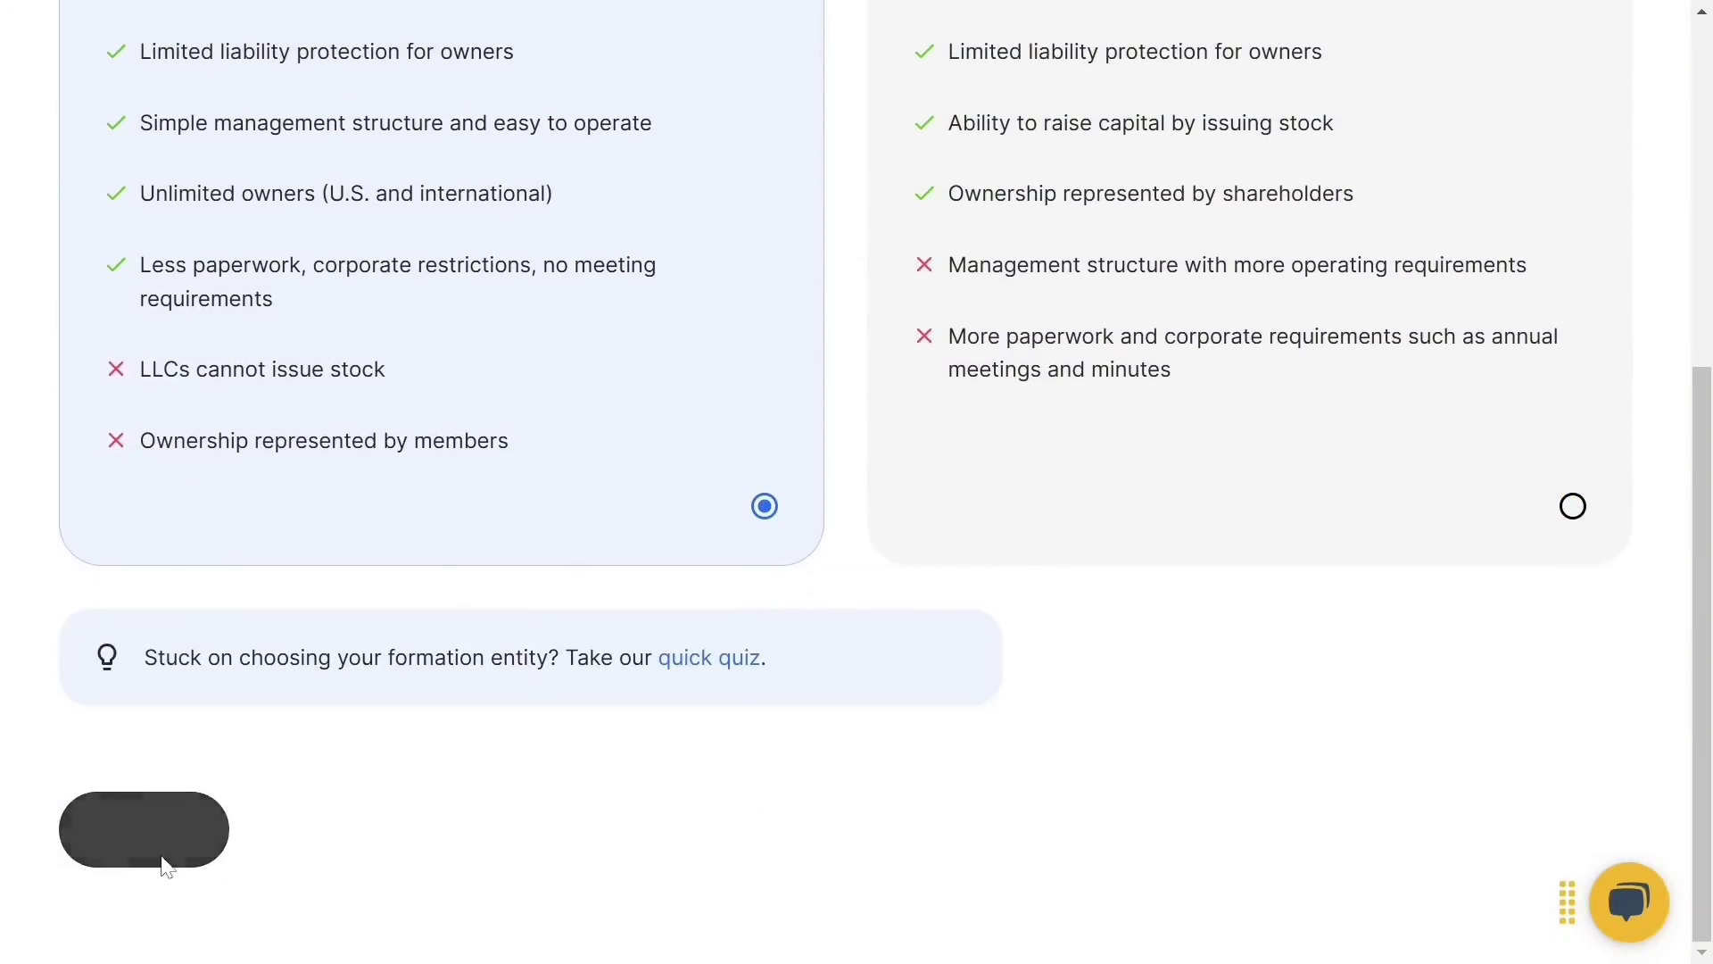
left_click_drag(55, 154, 993, 191)
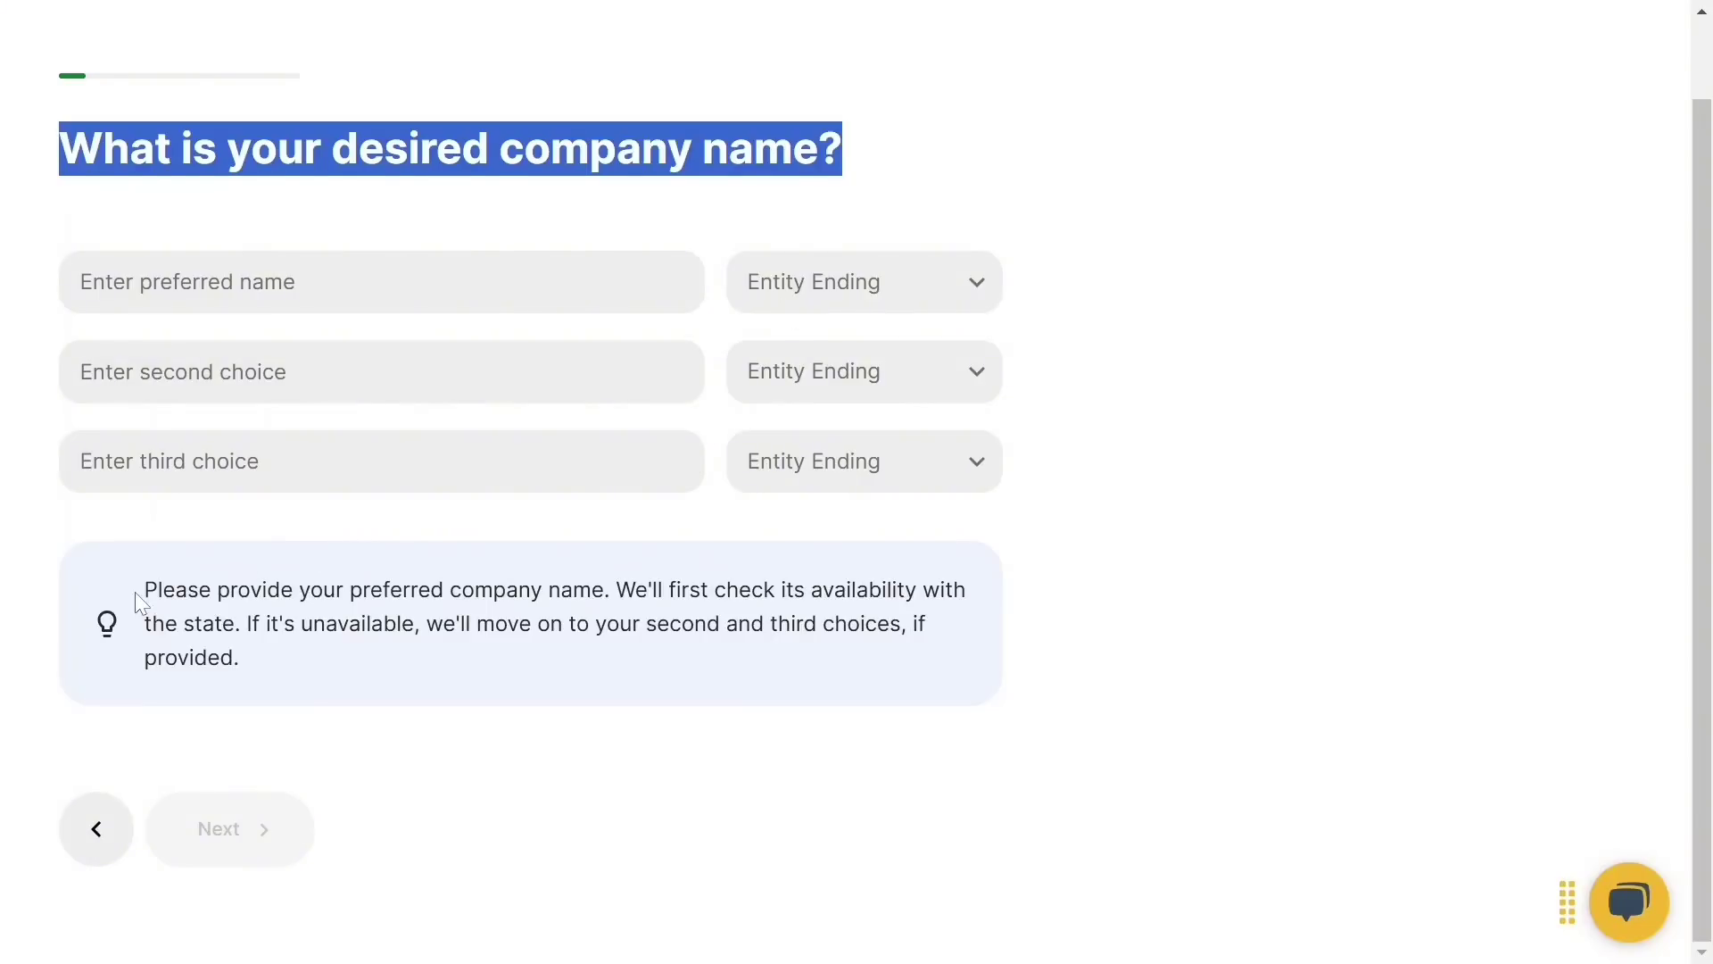
left_click_drag(138, 593, 265, 684)
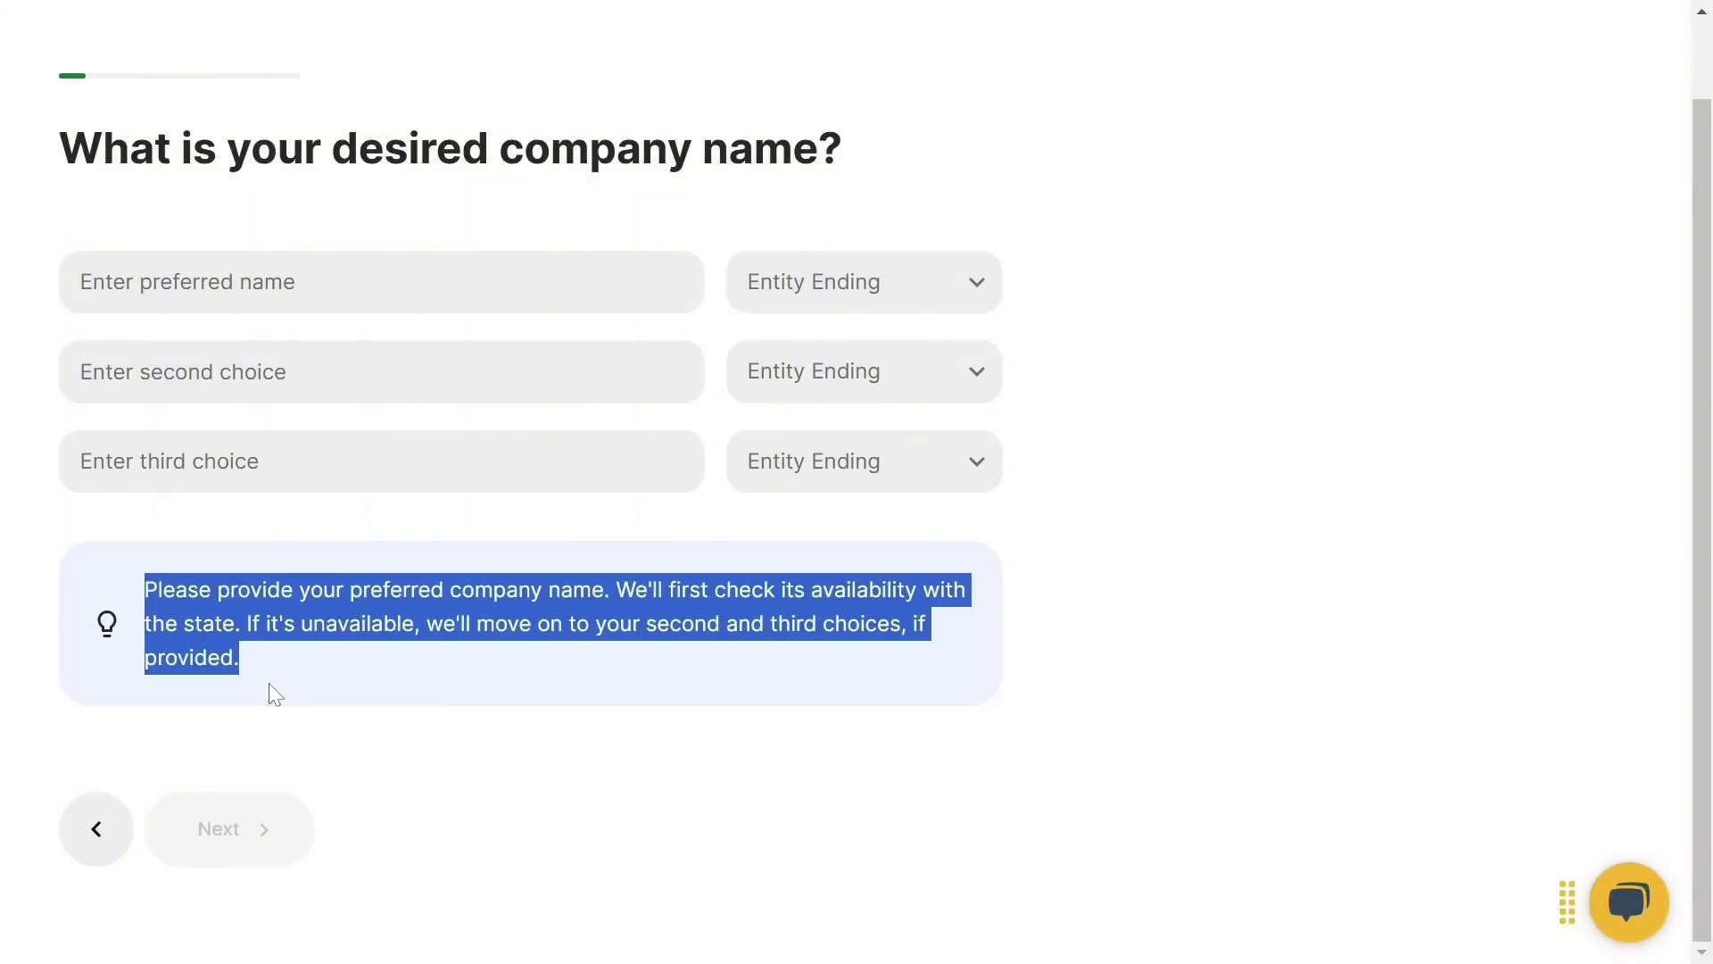
left_click(274, 694)
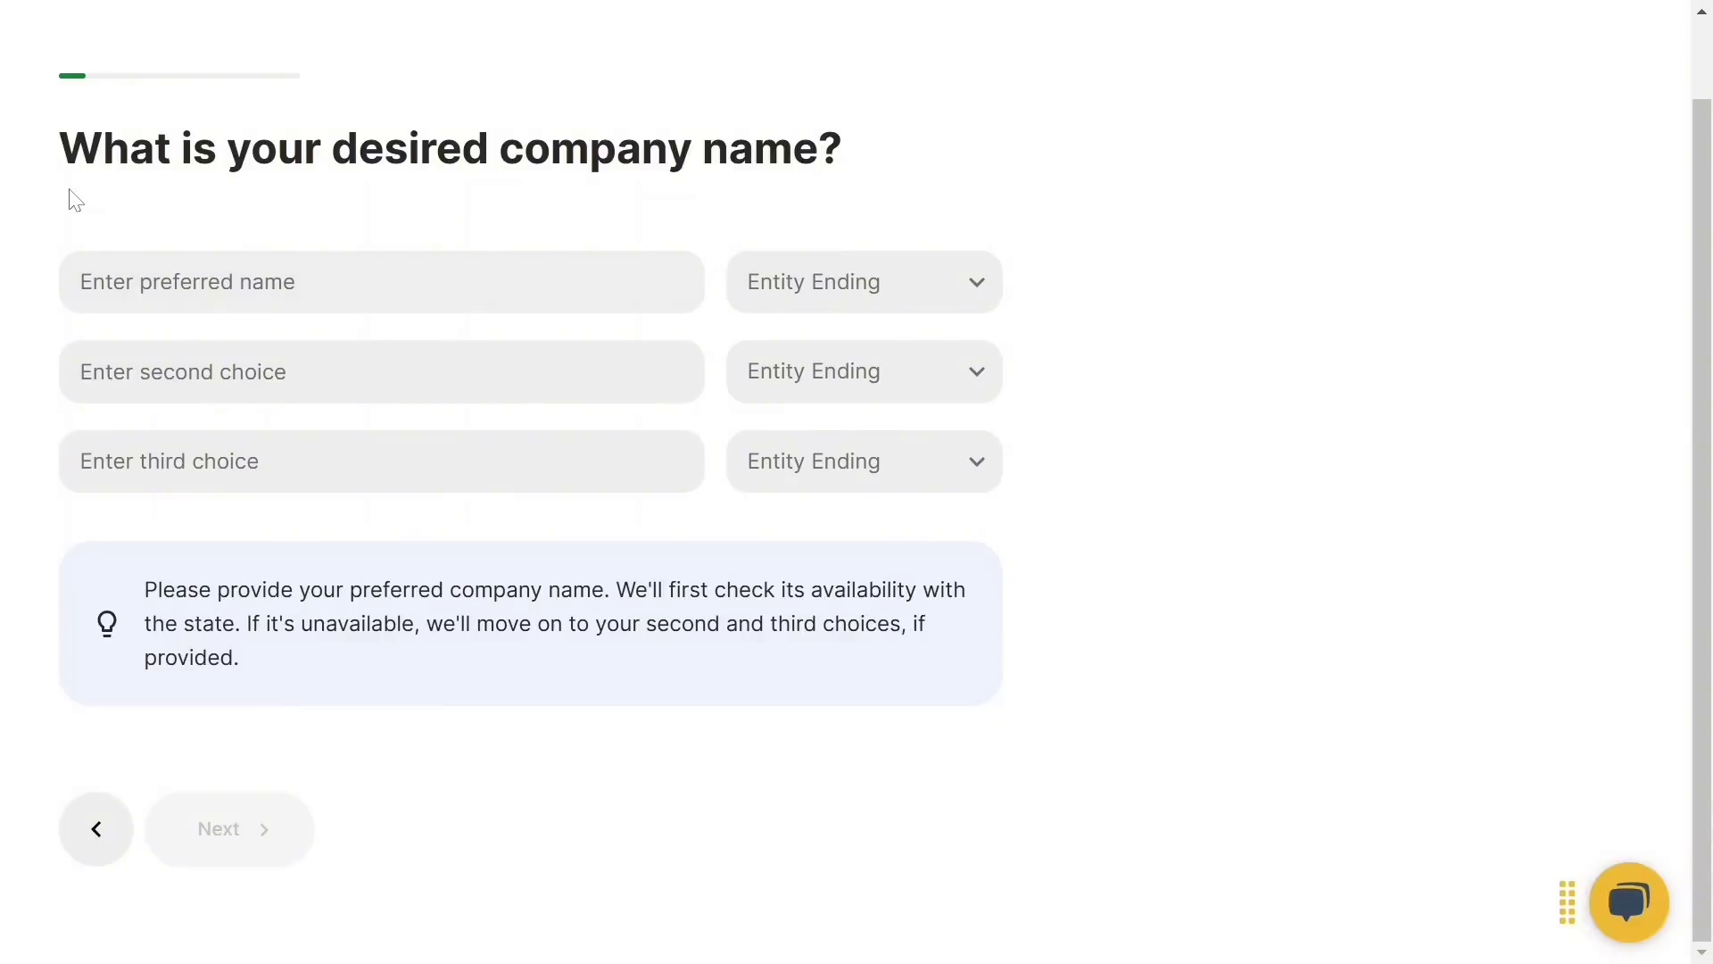
- Enter the names JUST EXPLORING, JUST EXPLORING TECH and JUST EXPLORING TECHNOLOGY
type("JUST EXPLORING")
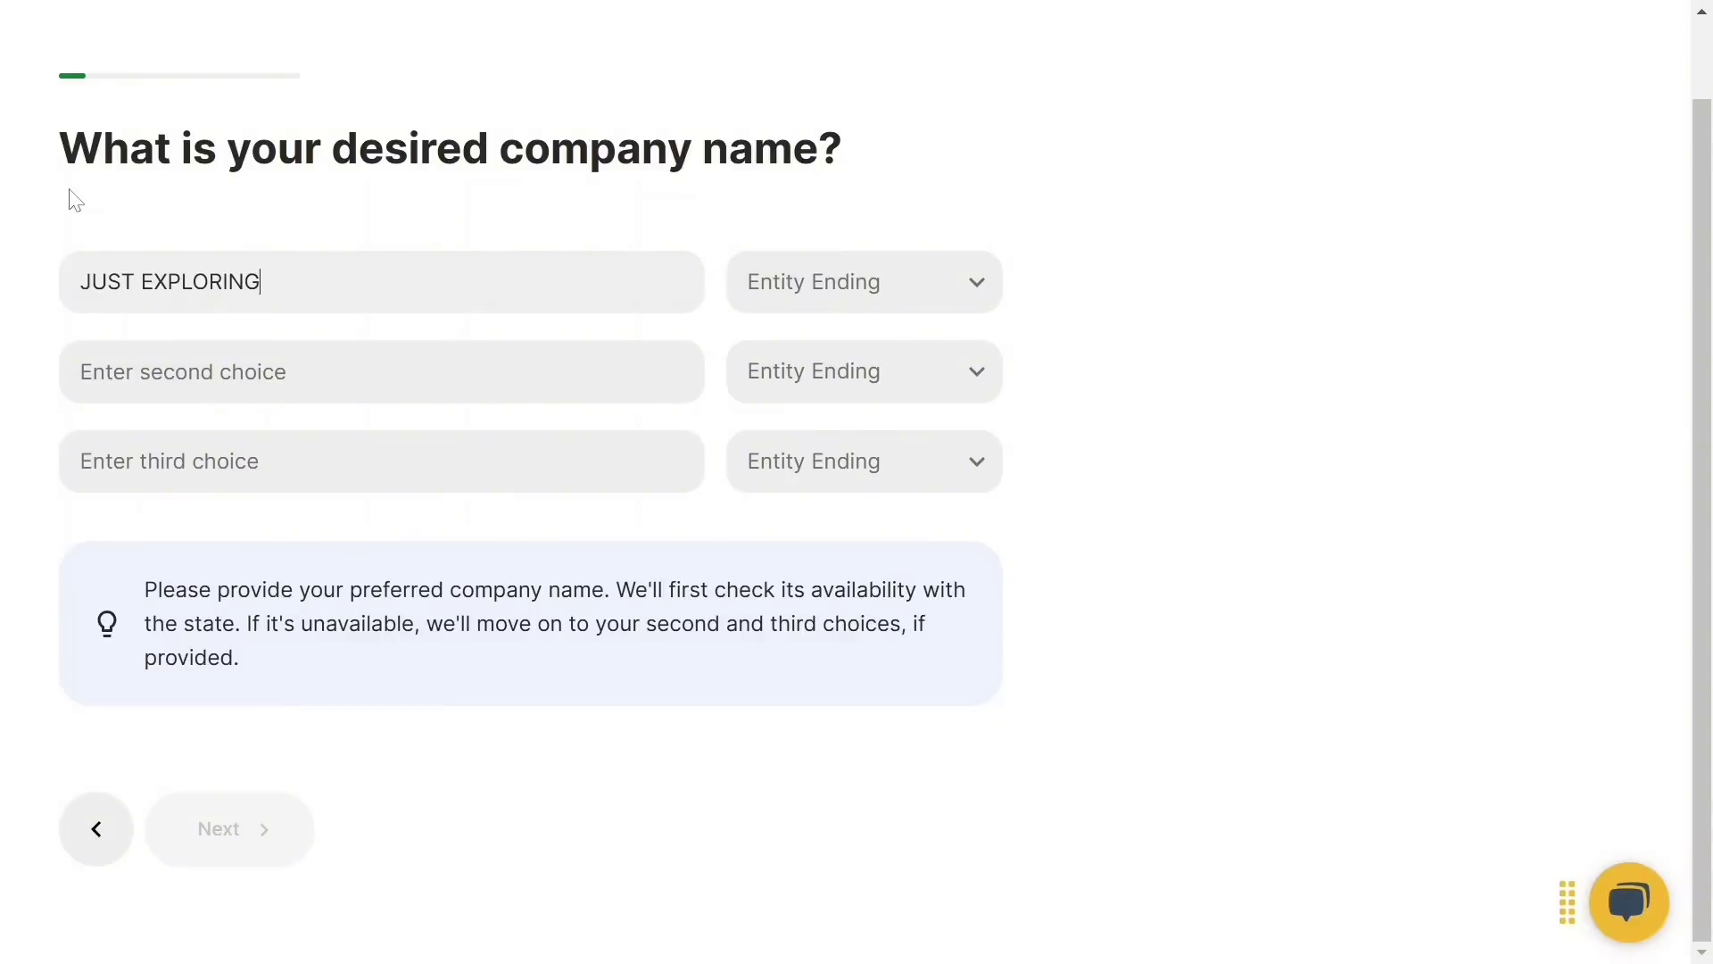
key("Tab")
type("JUST EXPLORING")
type("TECH")
key("Tab")
type("JUST EXPLORING")
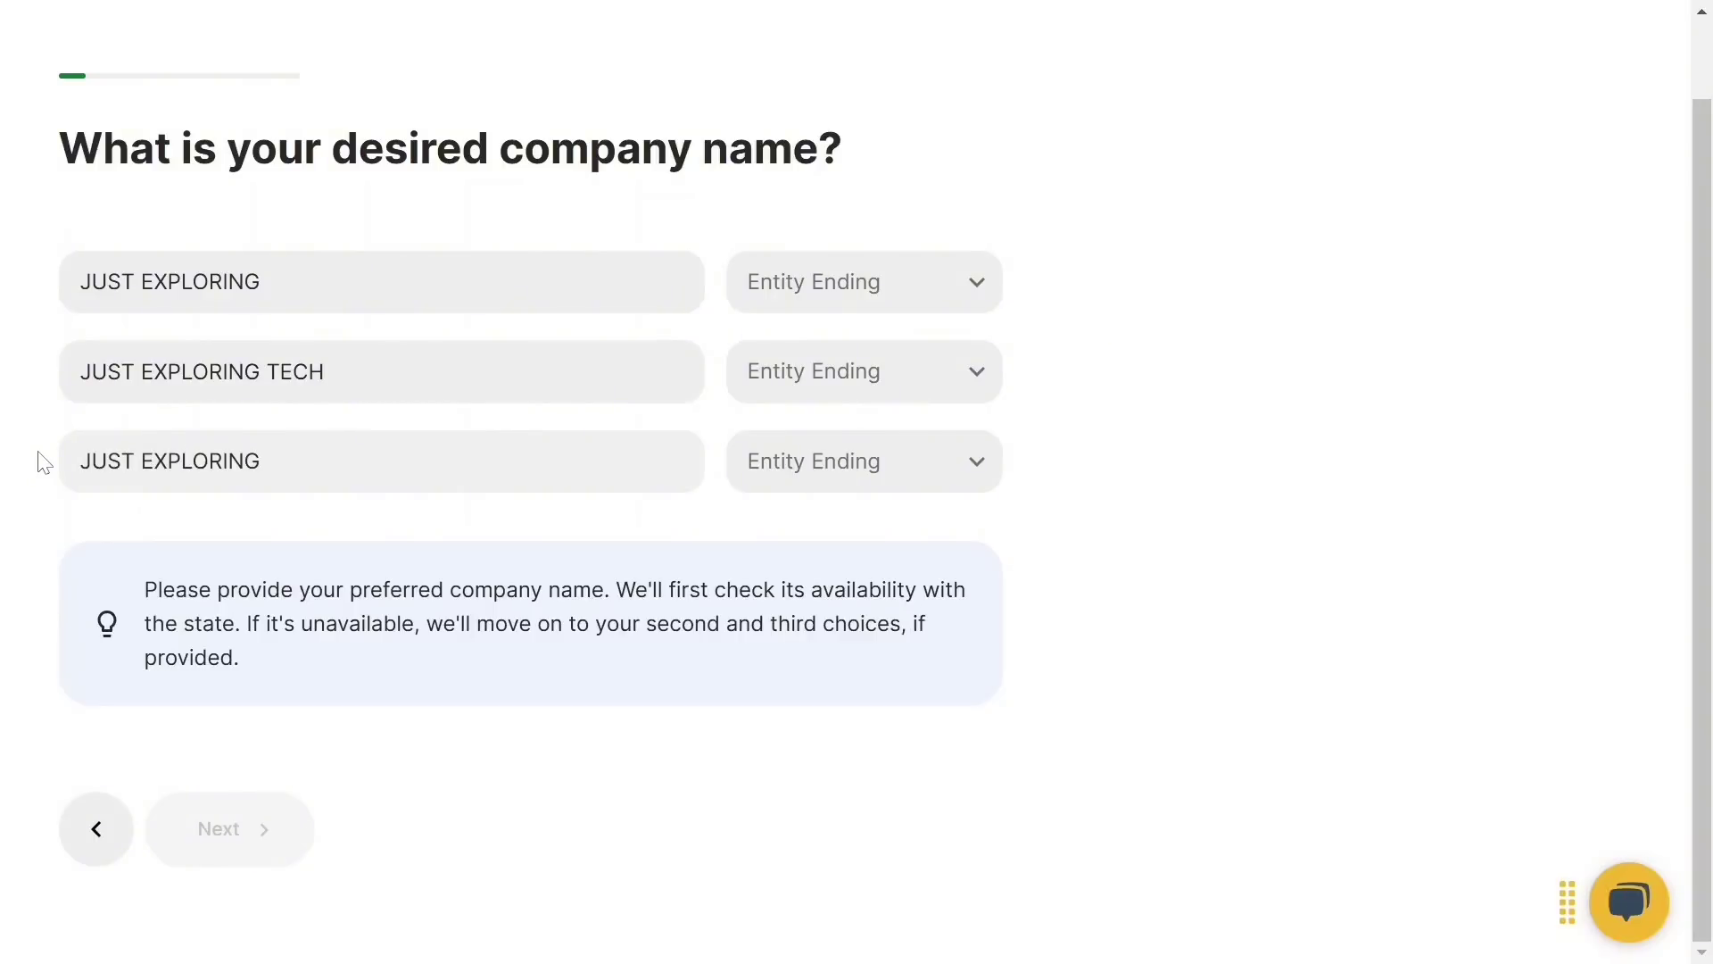
type("TECHNOLOGY")
- Give the three names the entity endings LLC, LLC and L.L.C
left_click(972, 282)
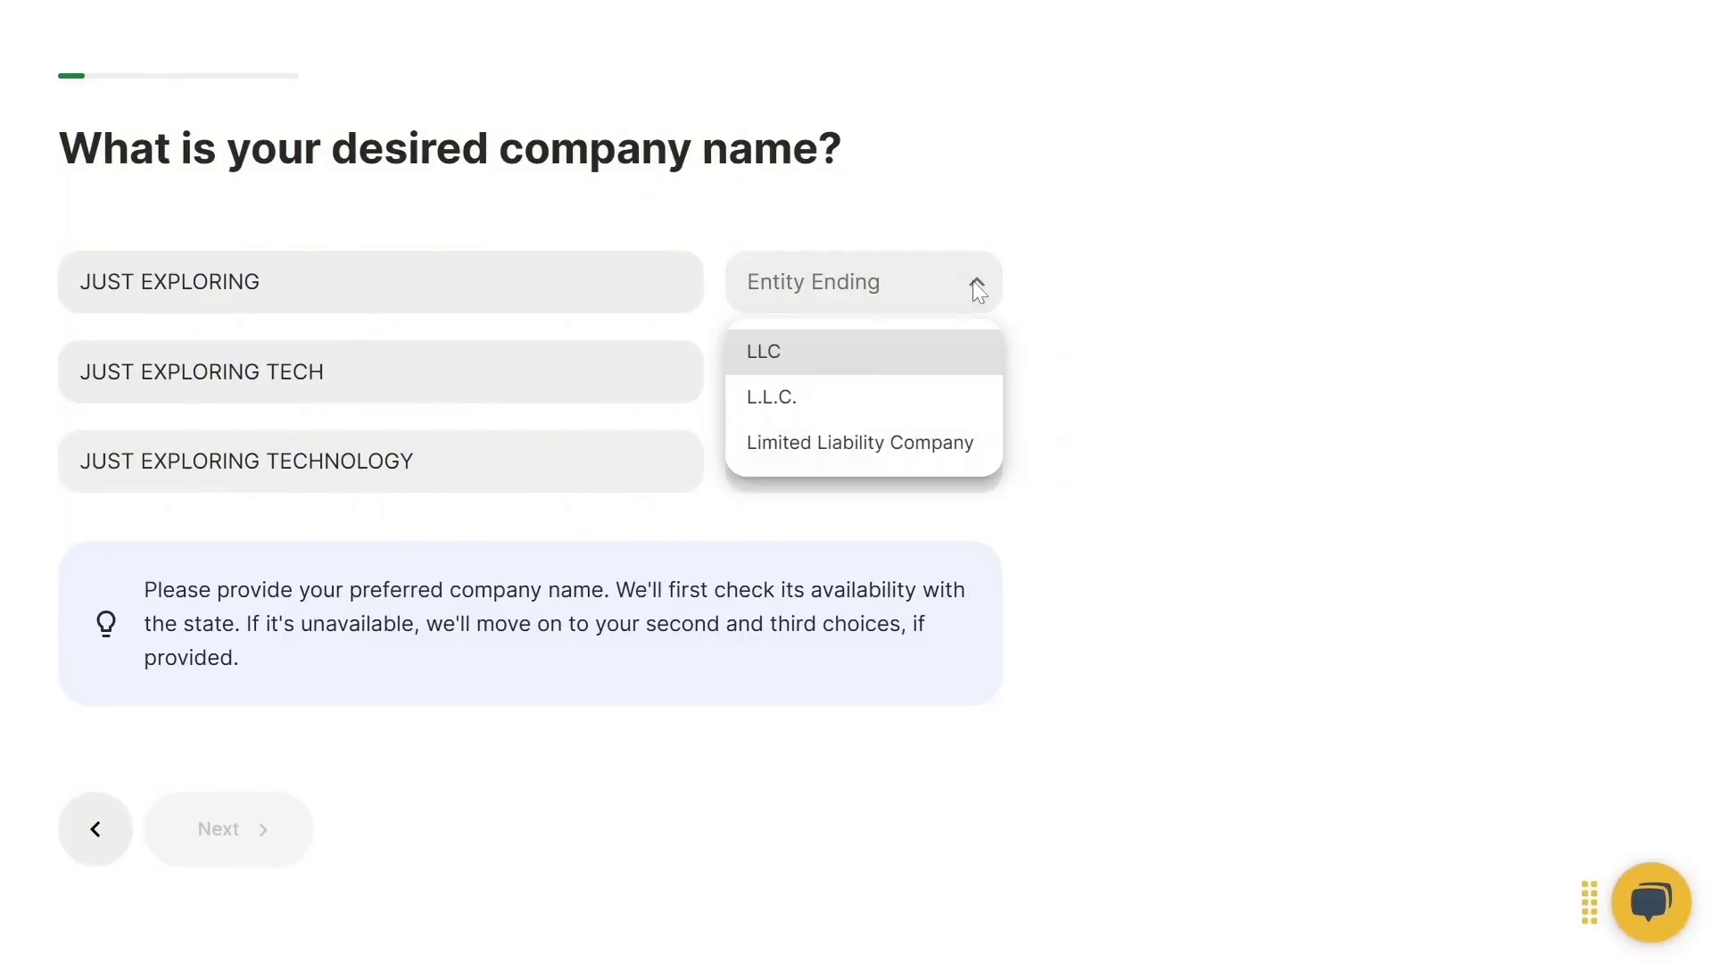
left_click(814, 356)
left_click(814, 357)
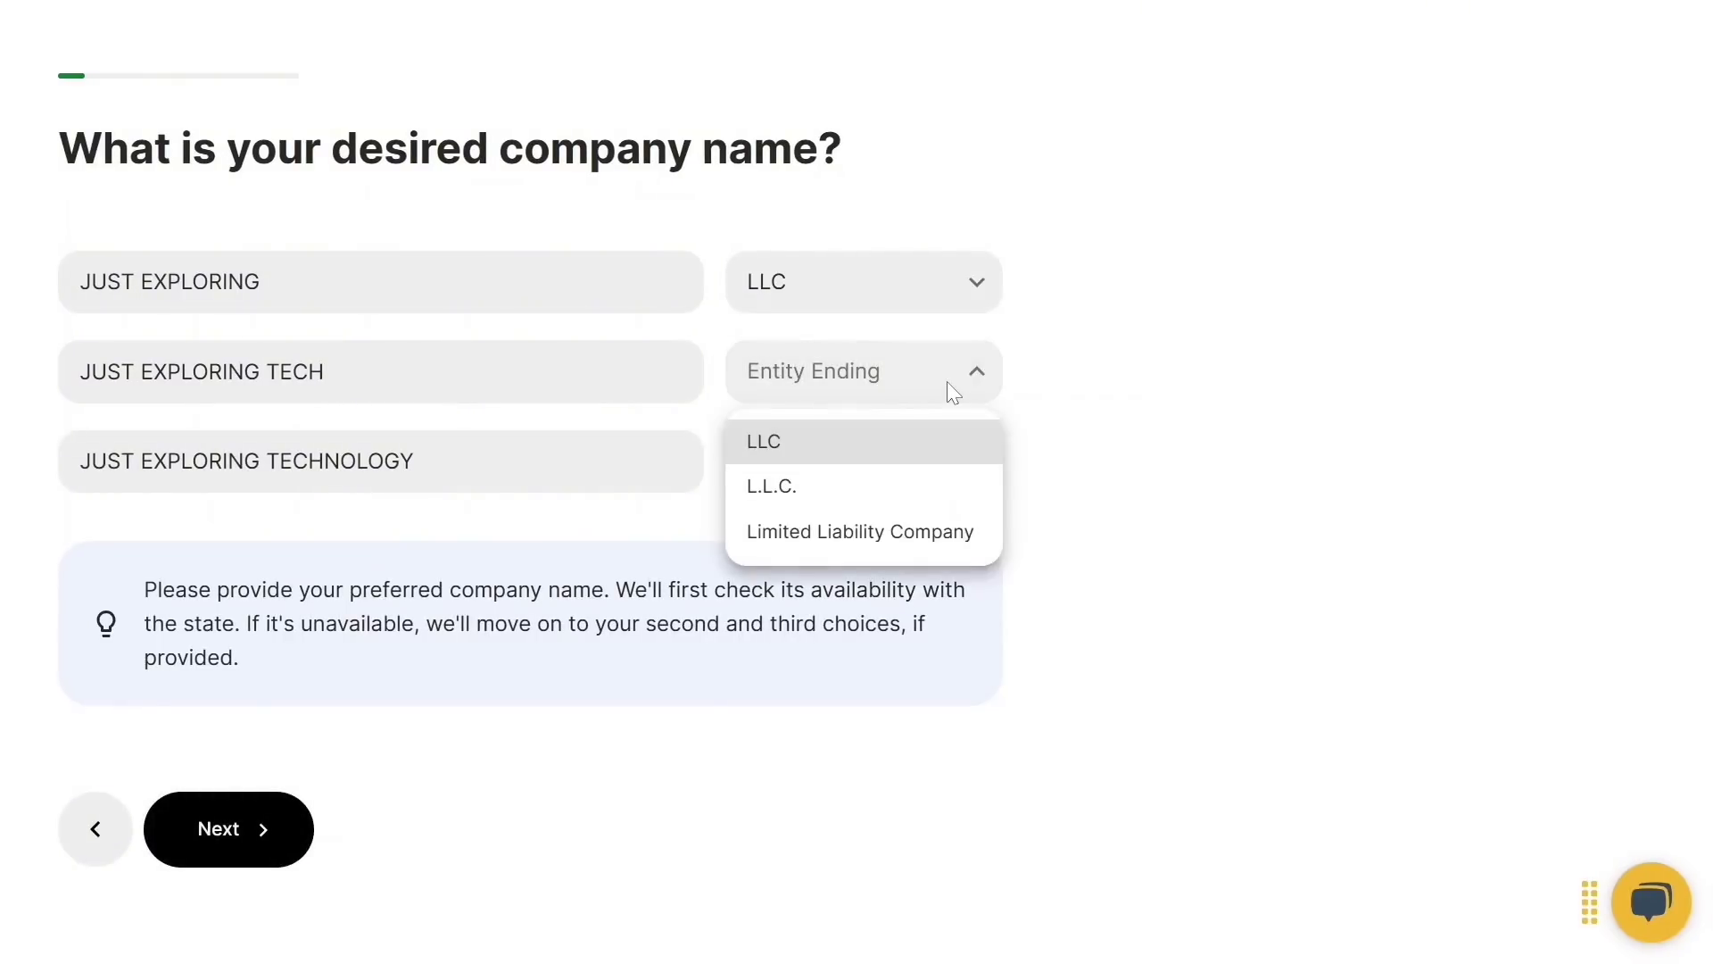
left_click(848, 444)
left_click(934, 477)
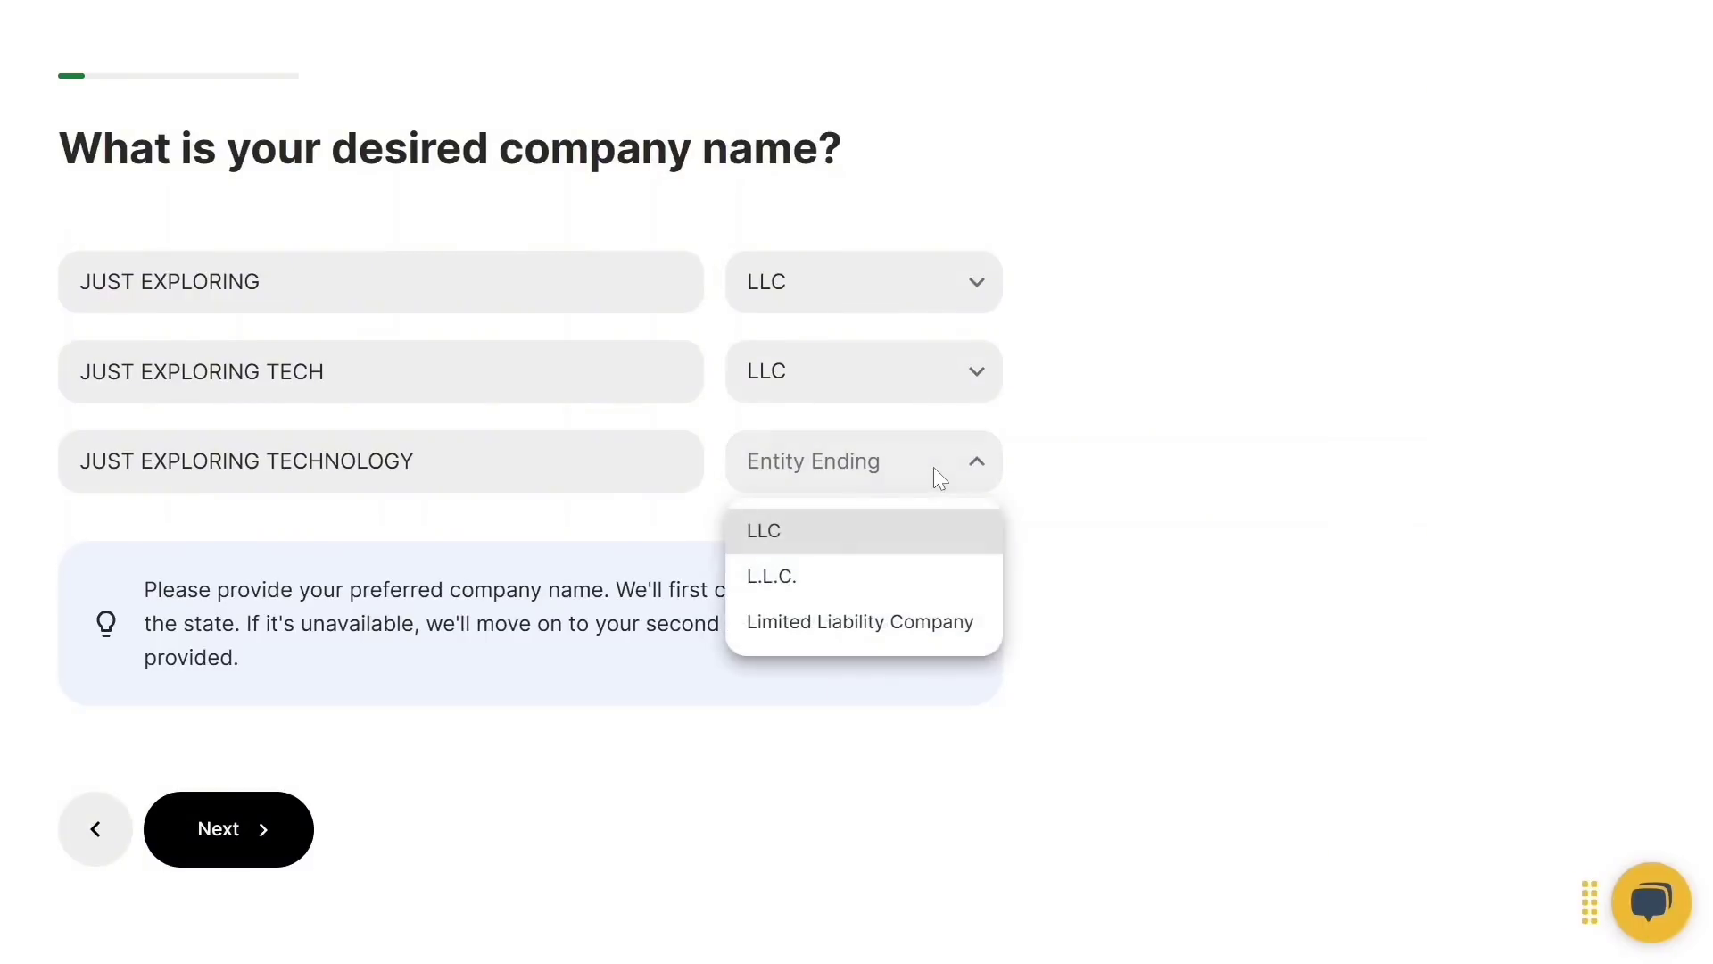
left_click(864, 590)
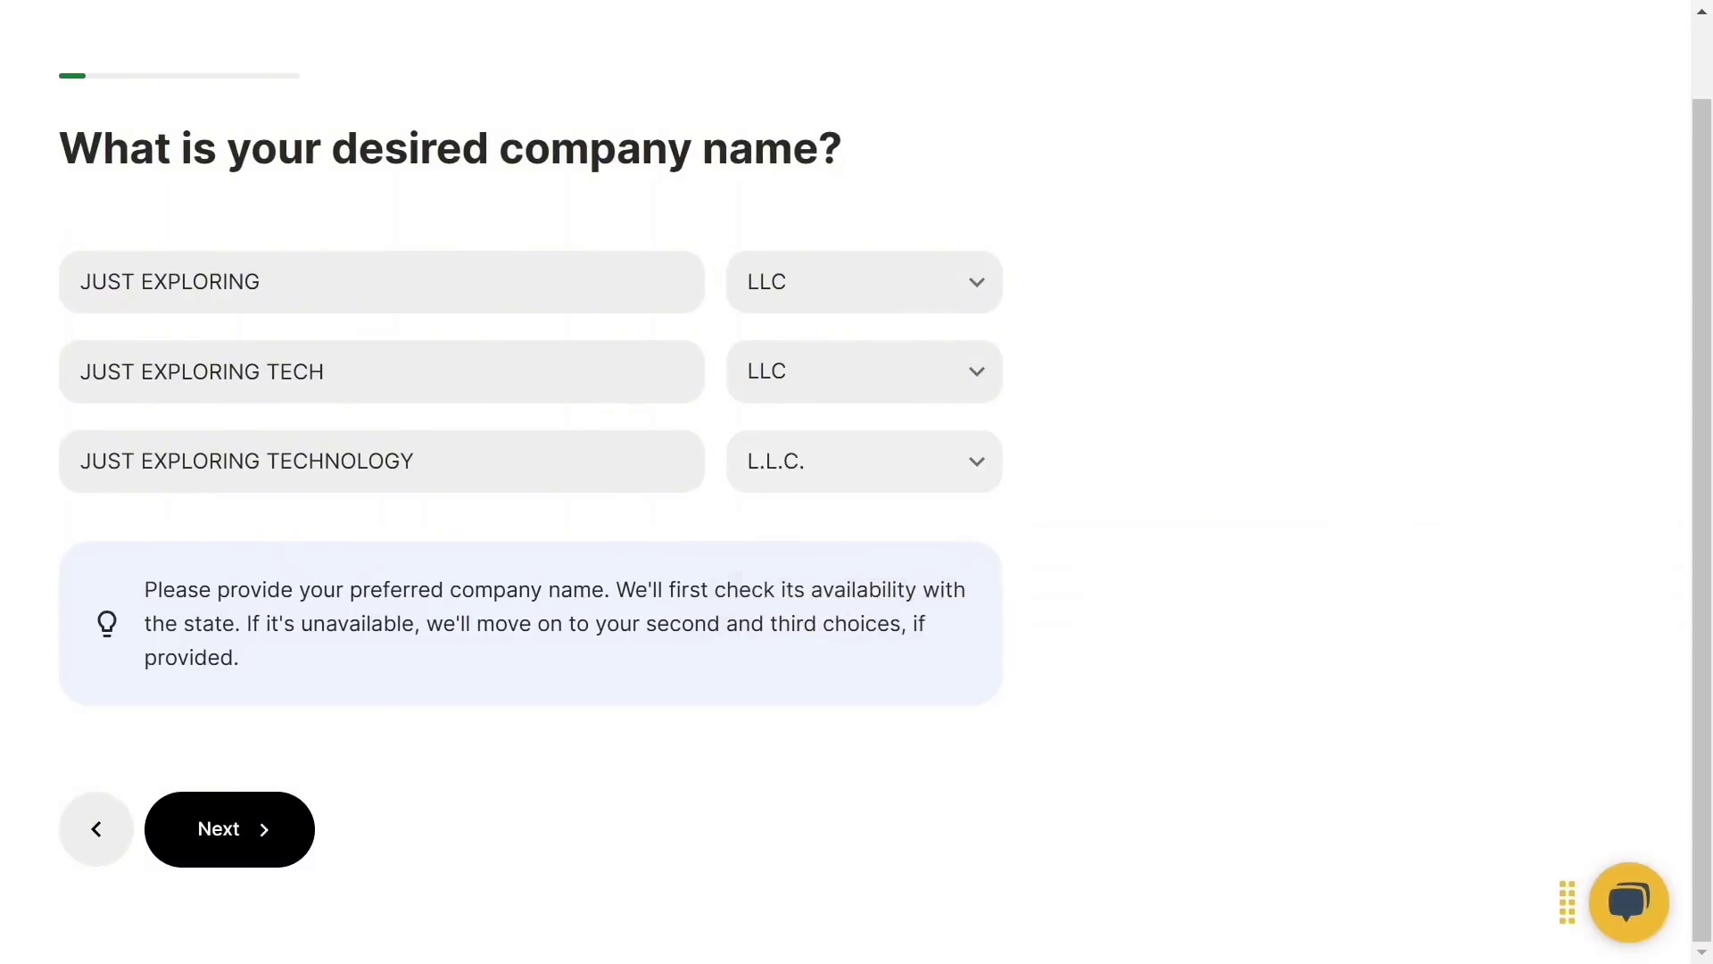
left_click(256, 861)
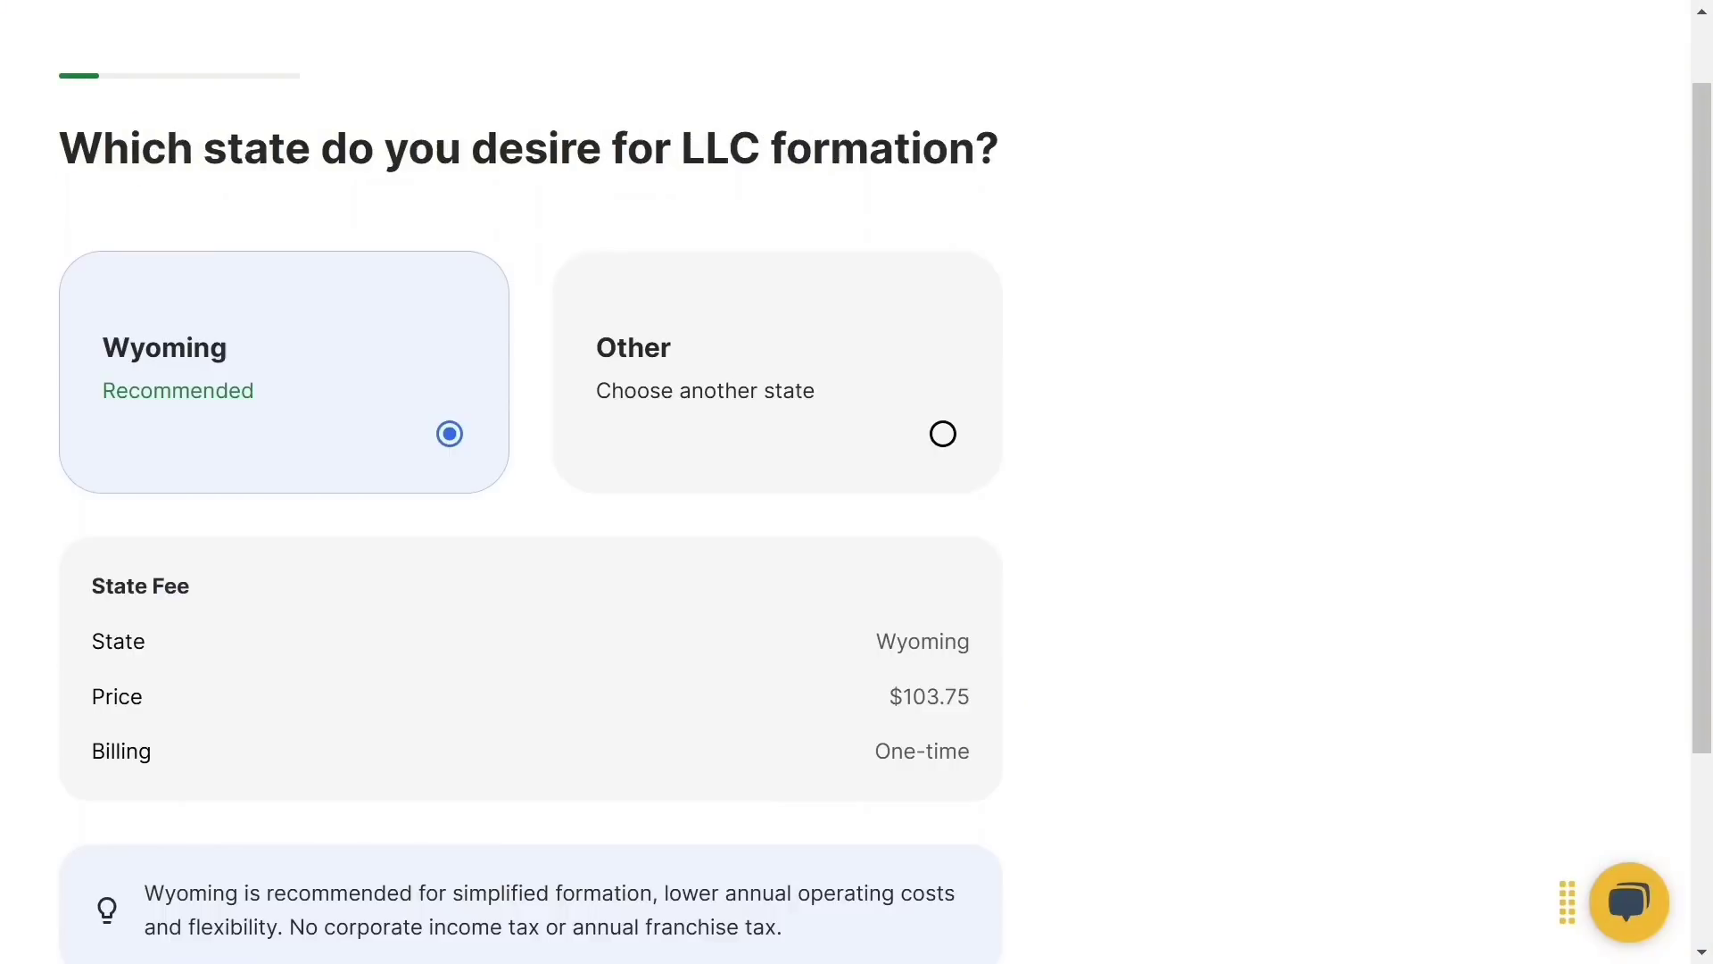
left_click_drag(1017, 152, 1354, 83)
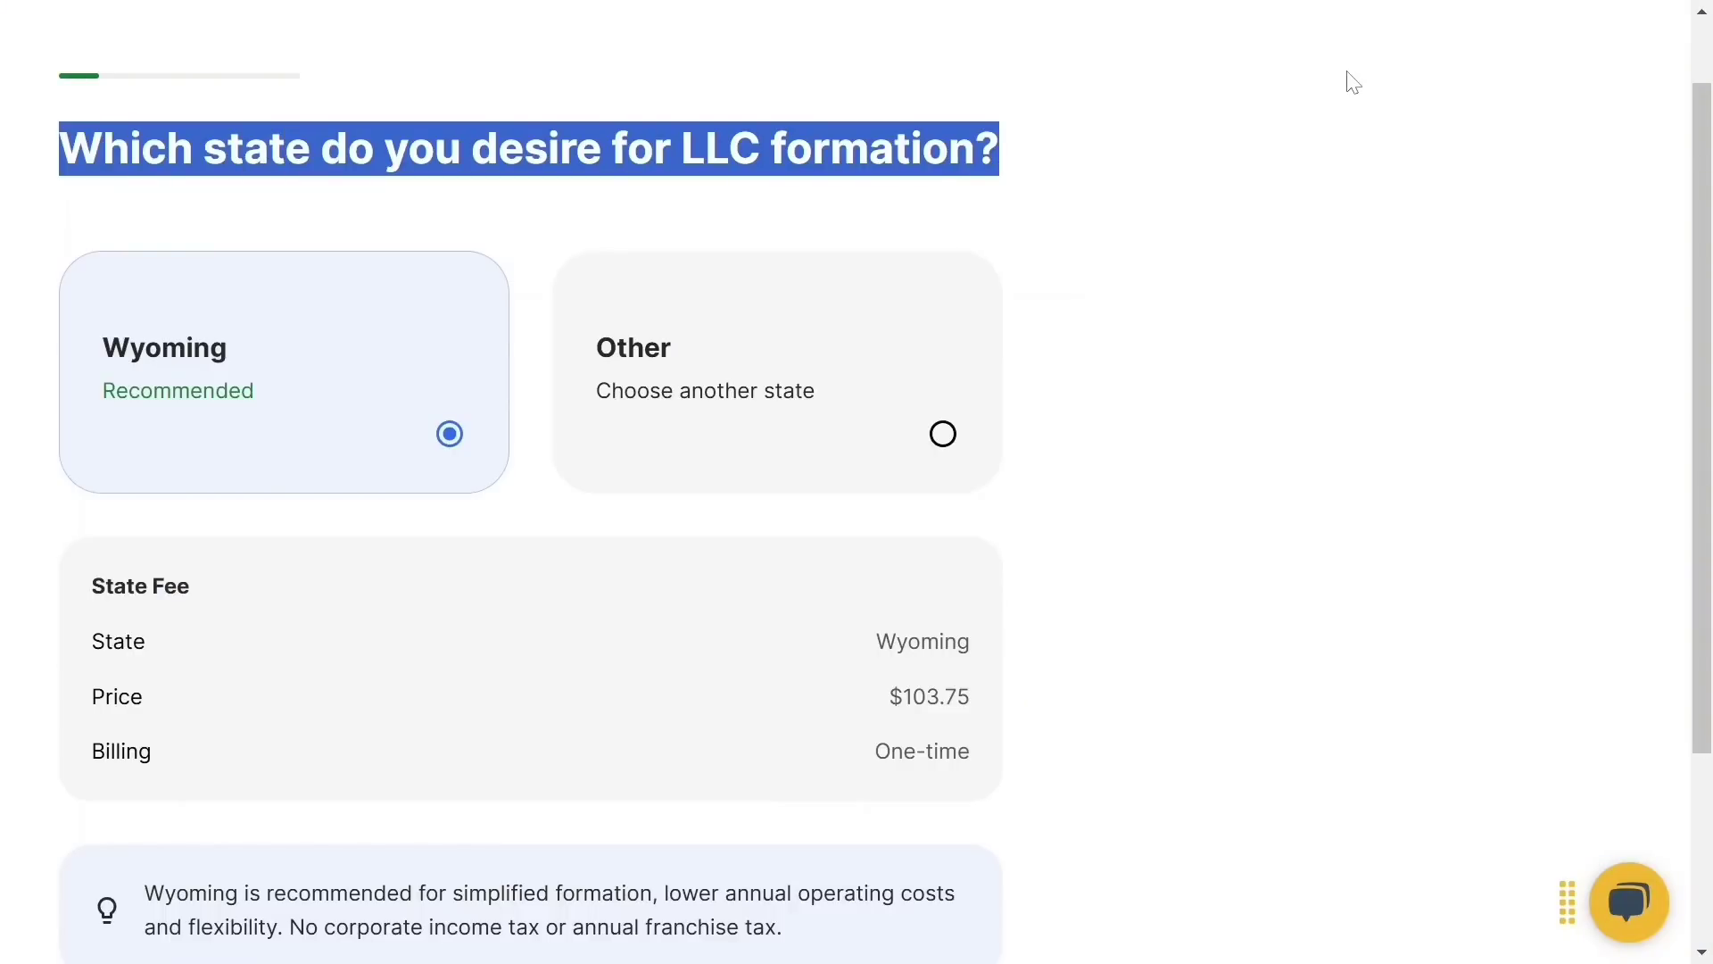
left_click(277, 370)
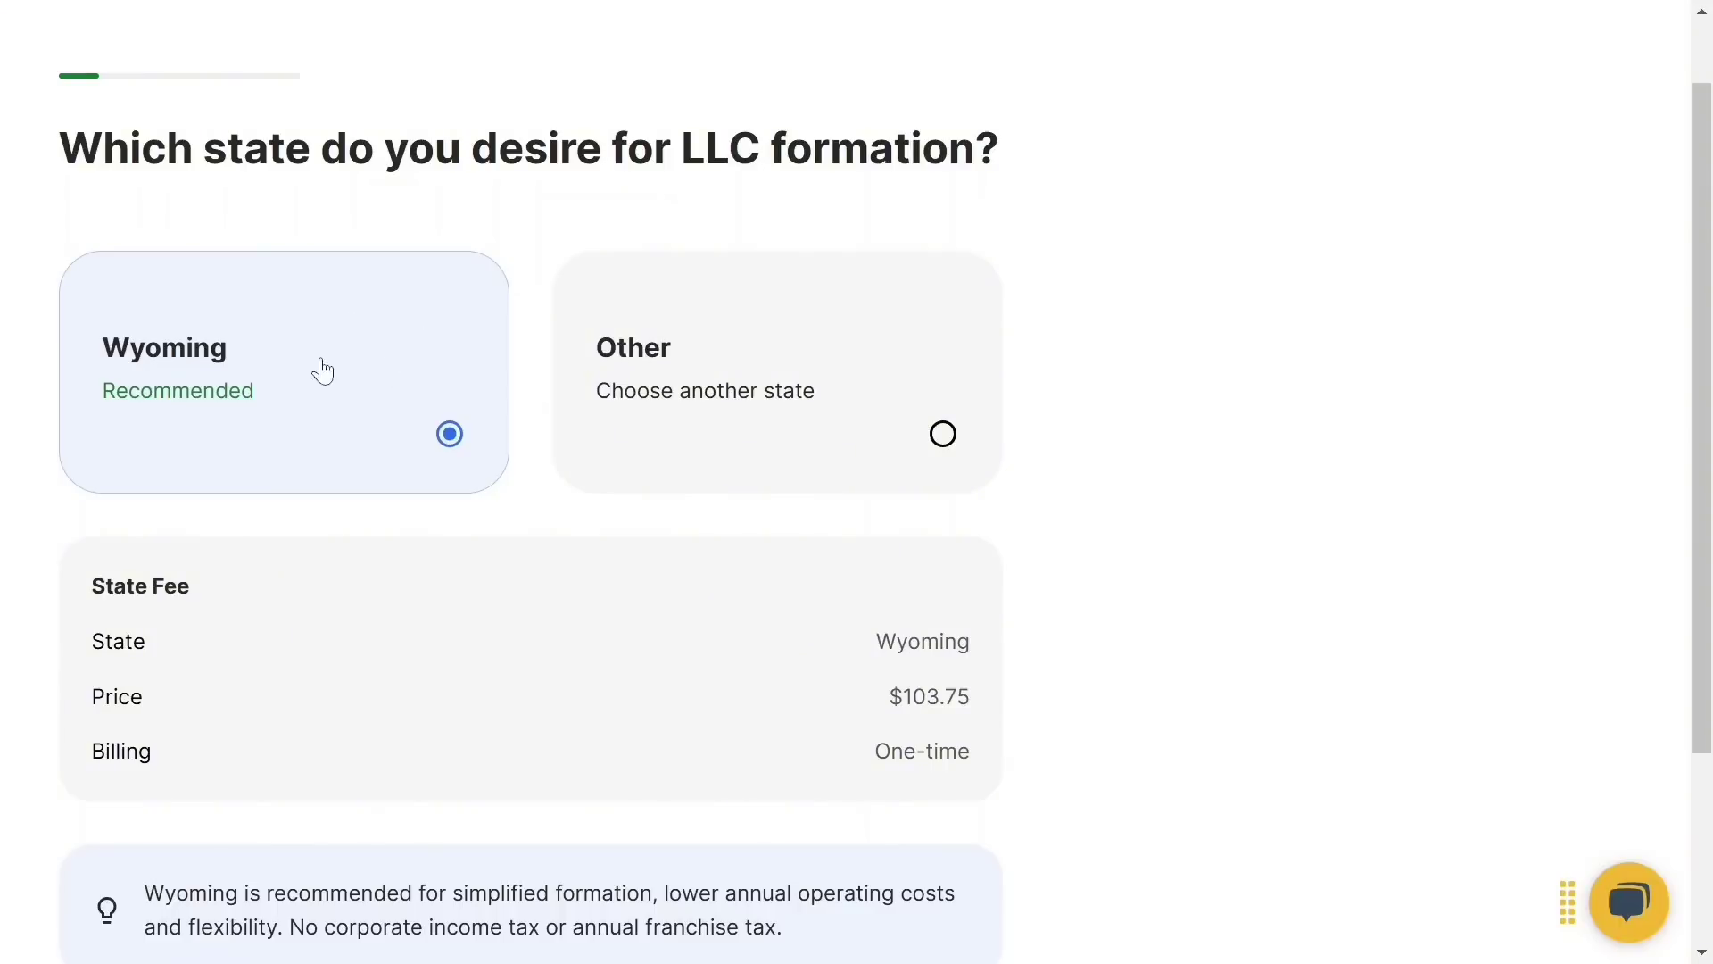
left_click_drag(592, 348, 928, 406)
left_click(946, 436)
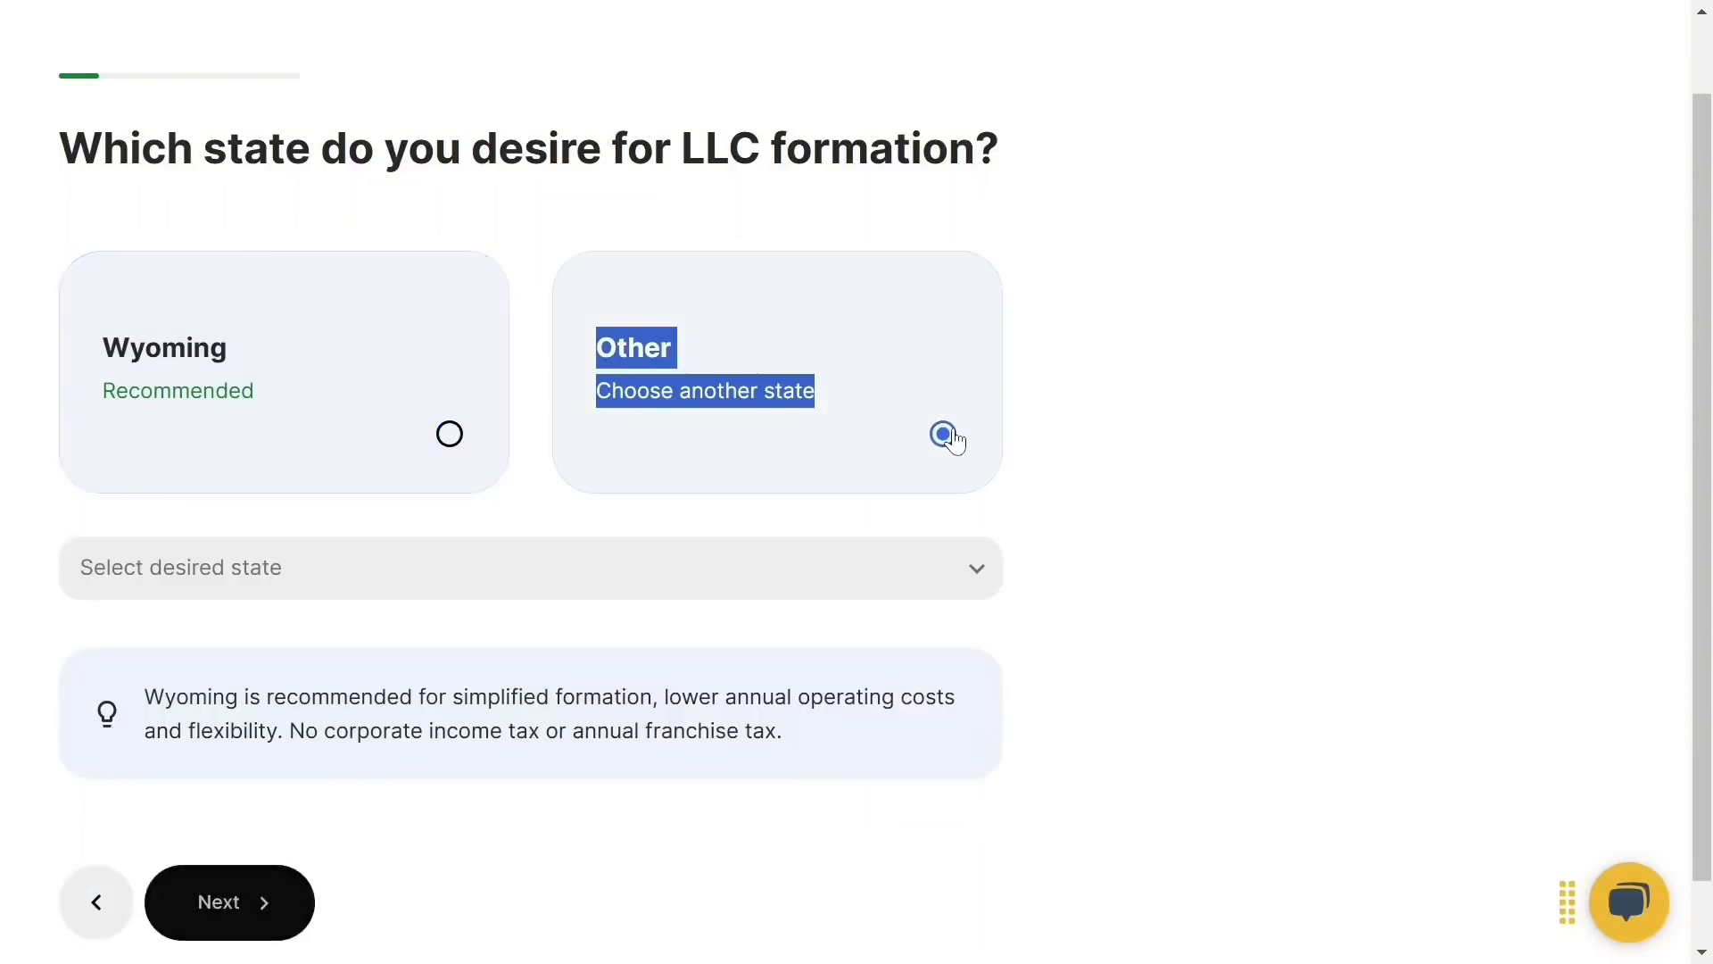
left_click(971, 567)
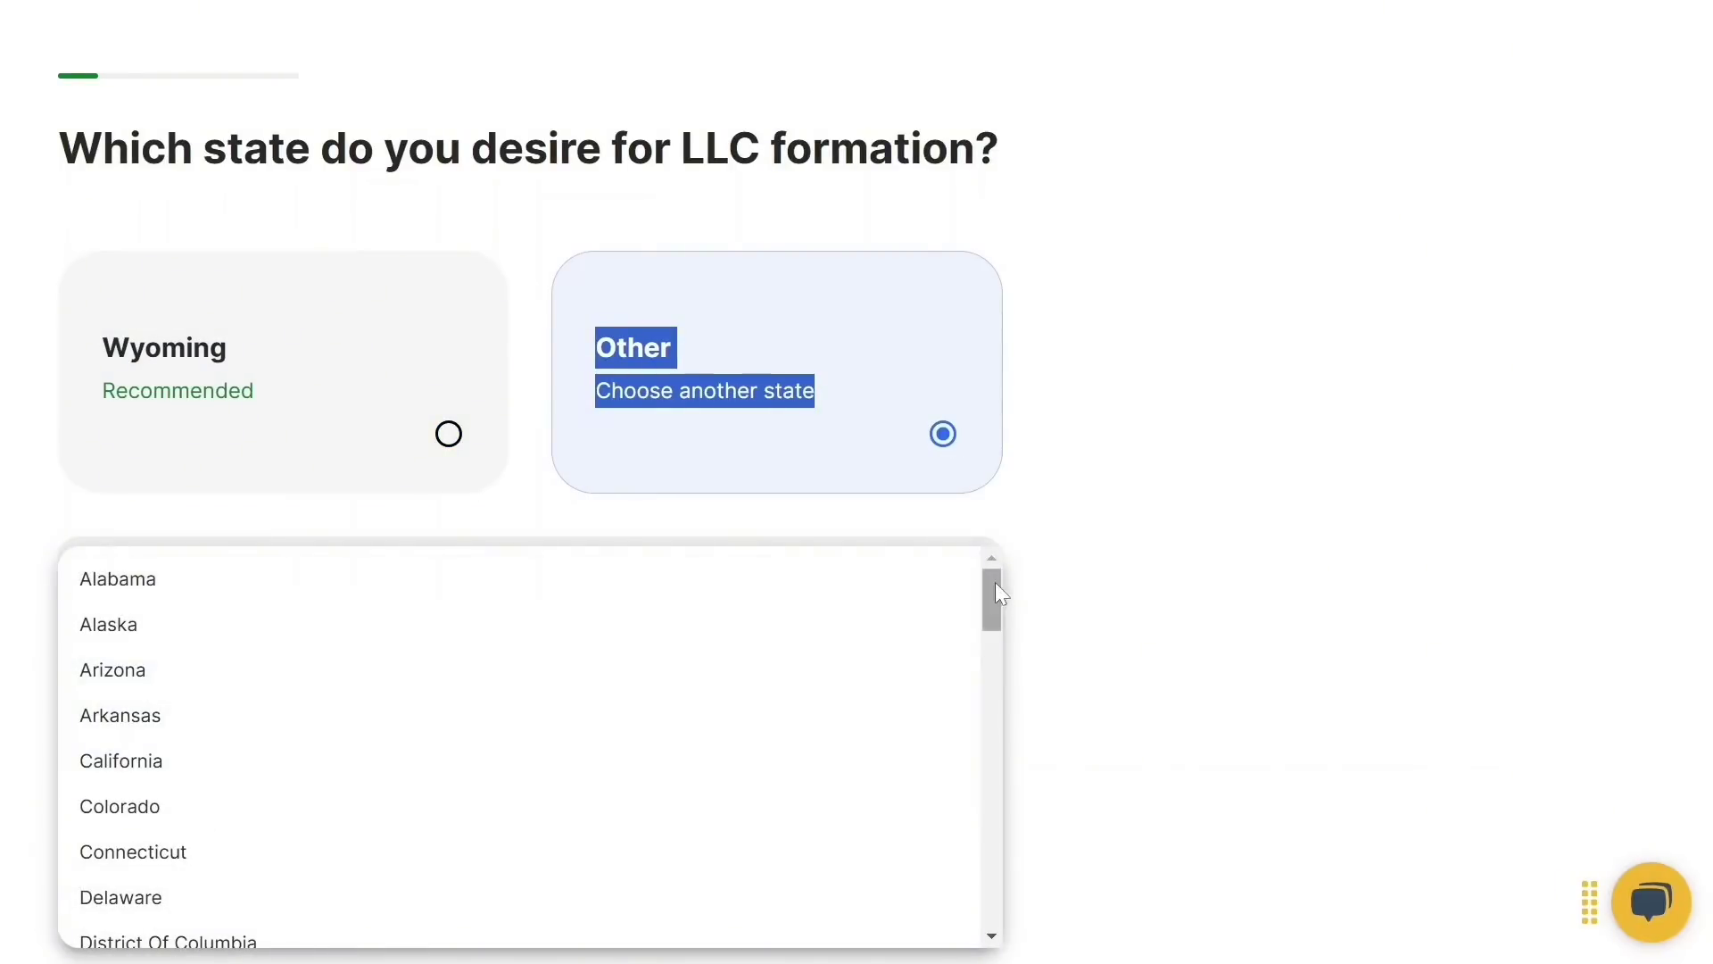
left_click_drag(995, 589, 1052, 505)
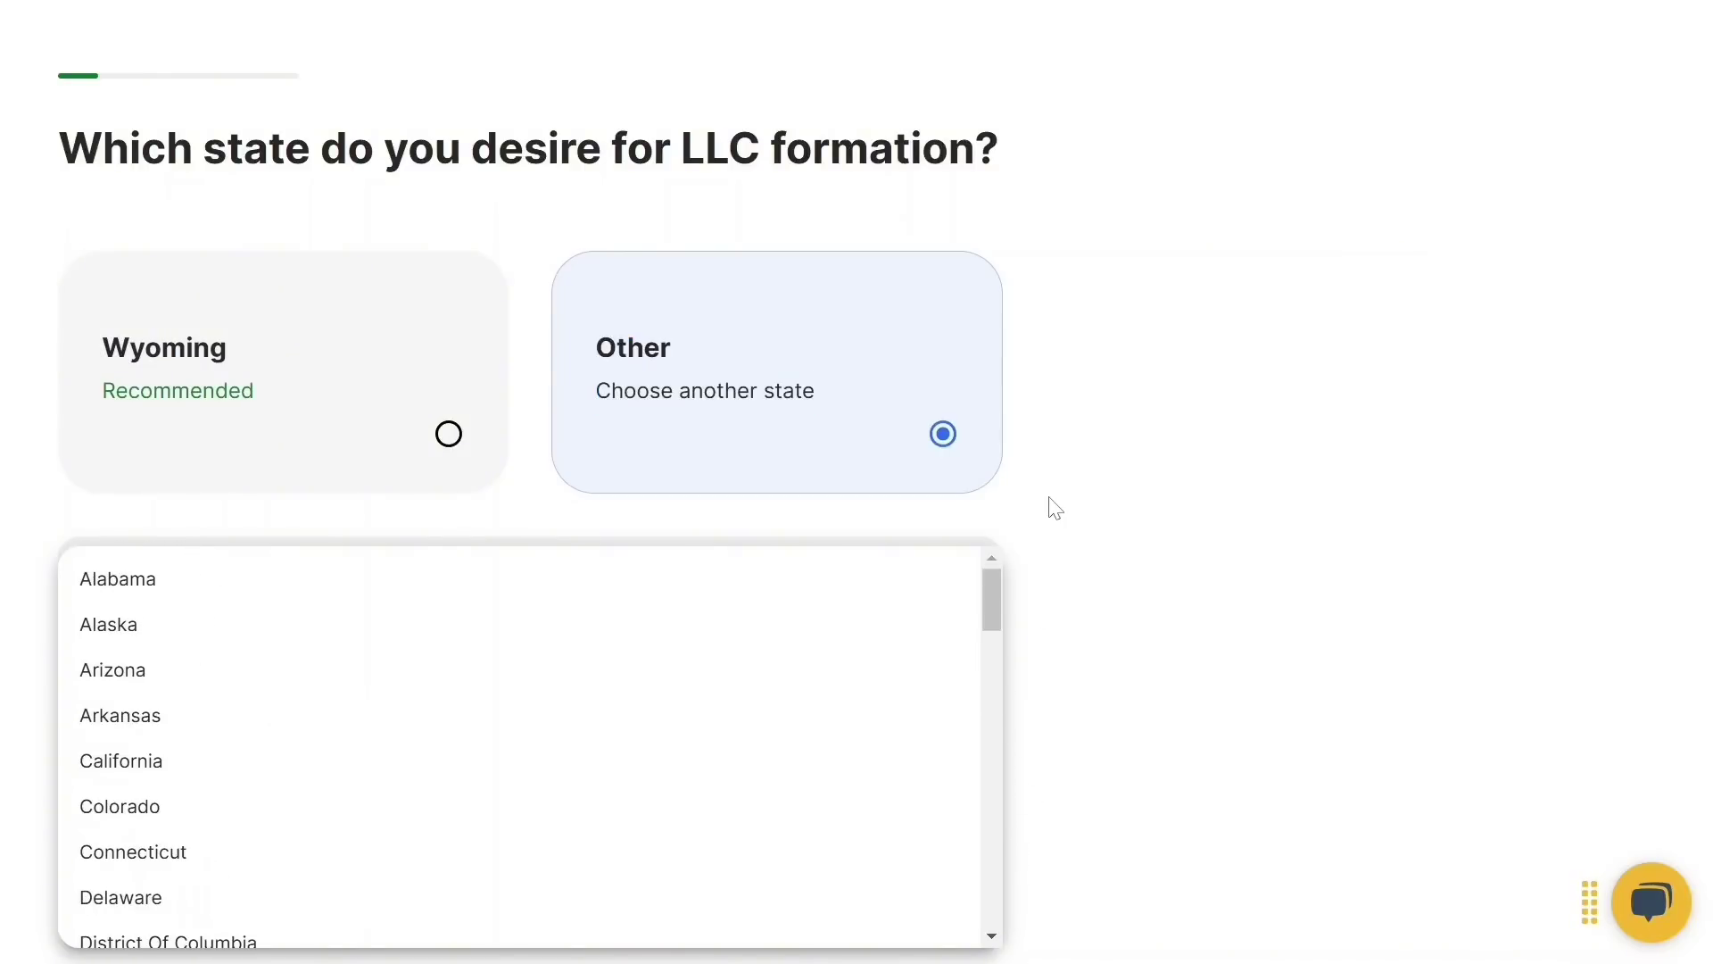
left_click(889, 434)
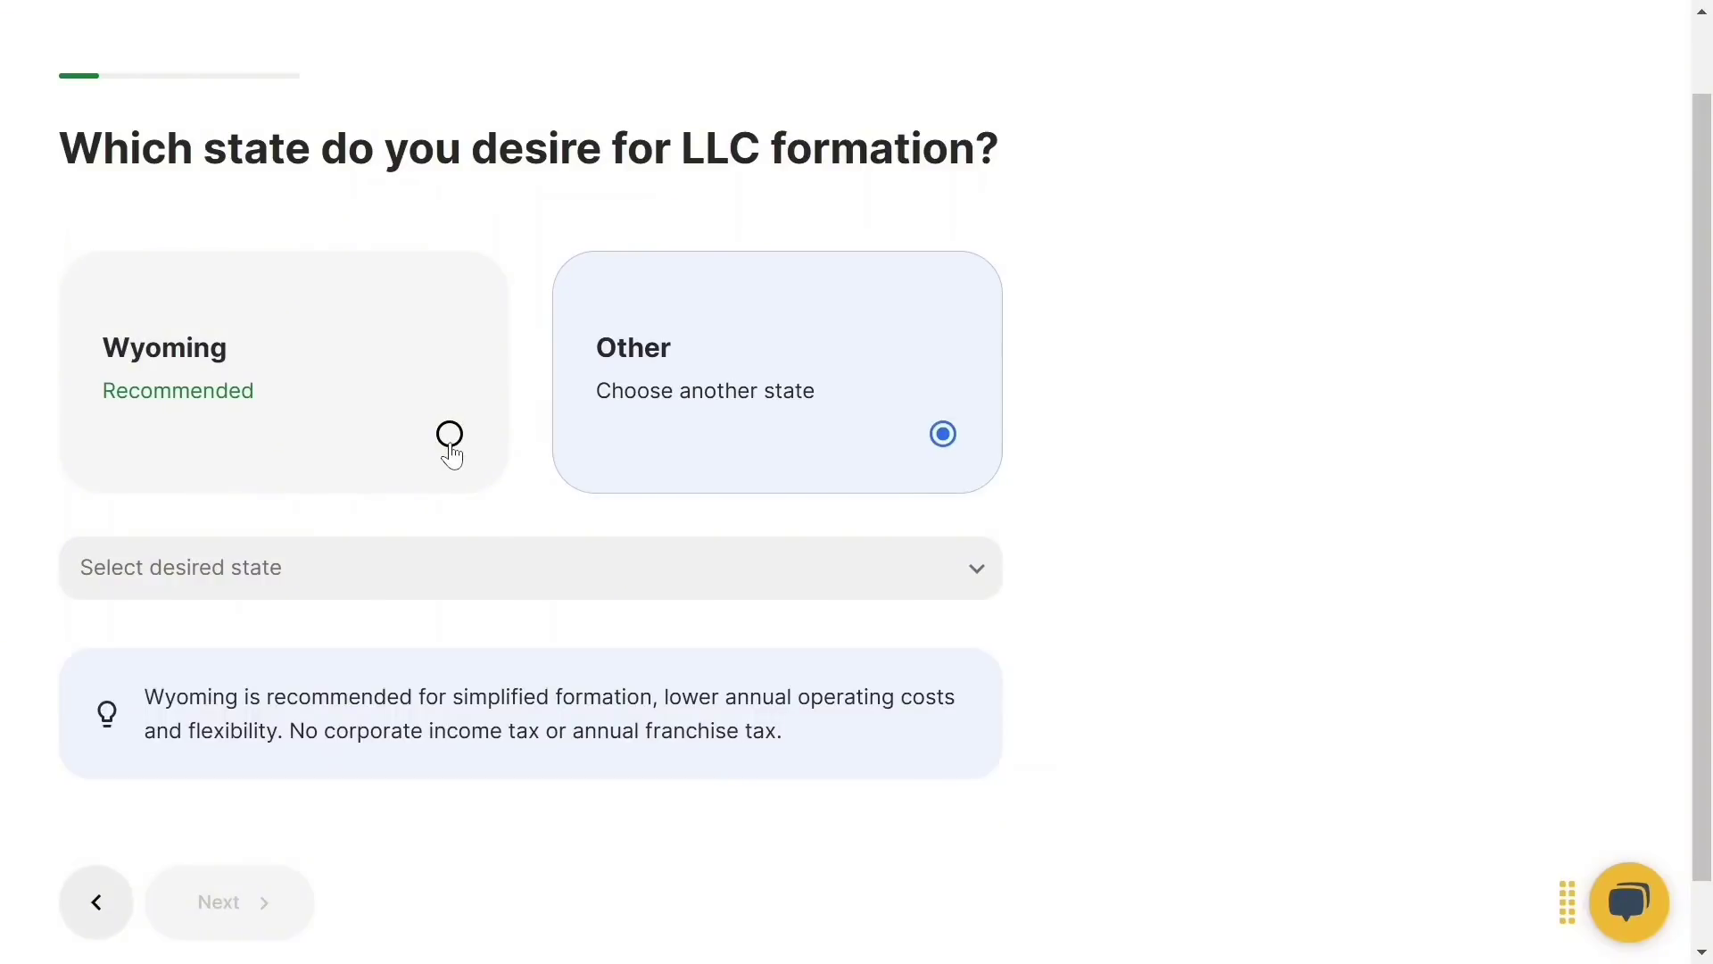
left_click(452, 451)
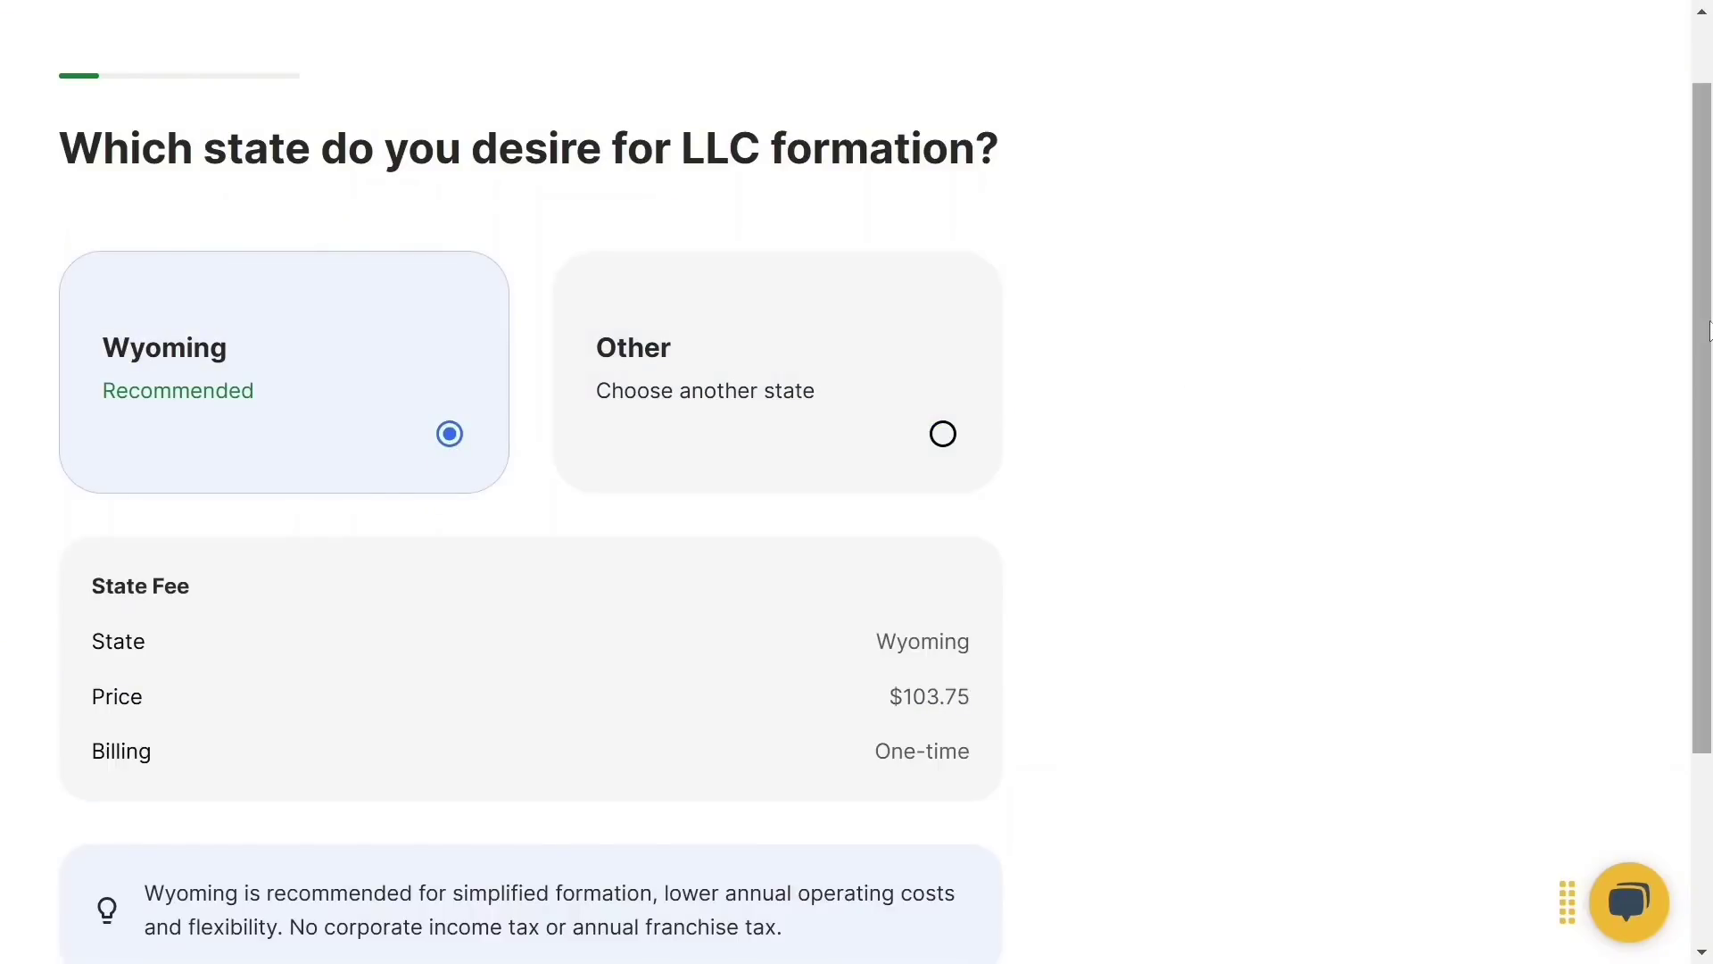
left_click_drag(1708, 330, 1711, 389)
left_click_drag(144, 809, 828, 890)
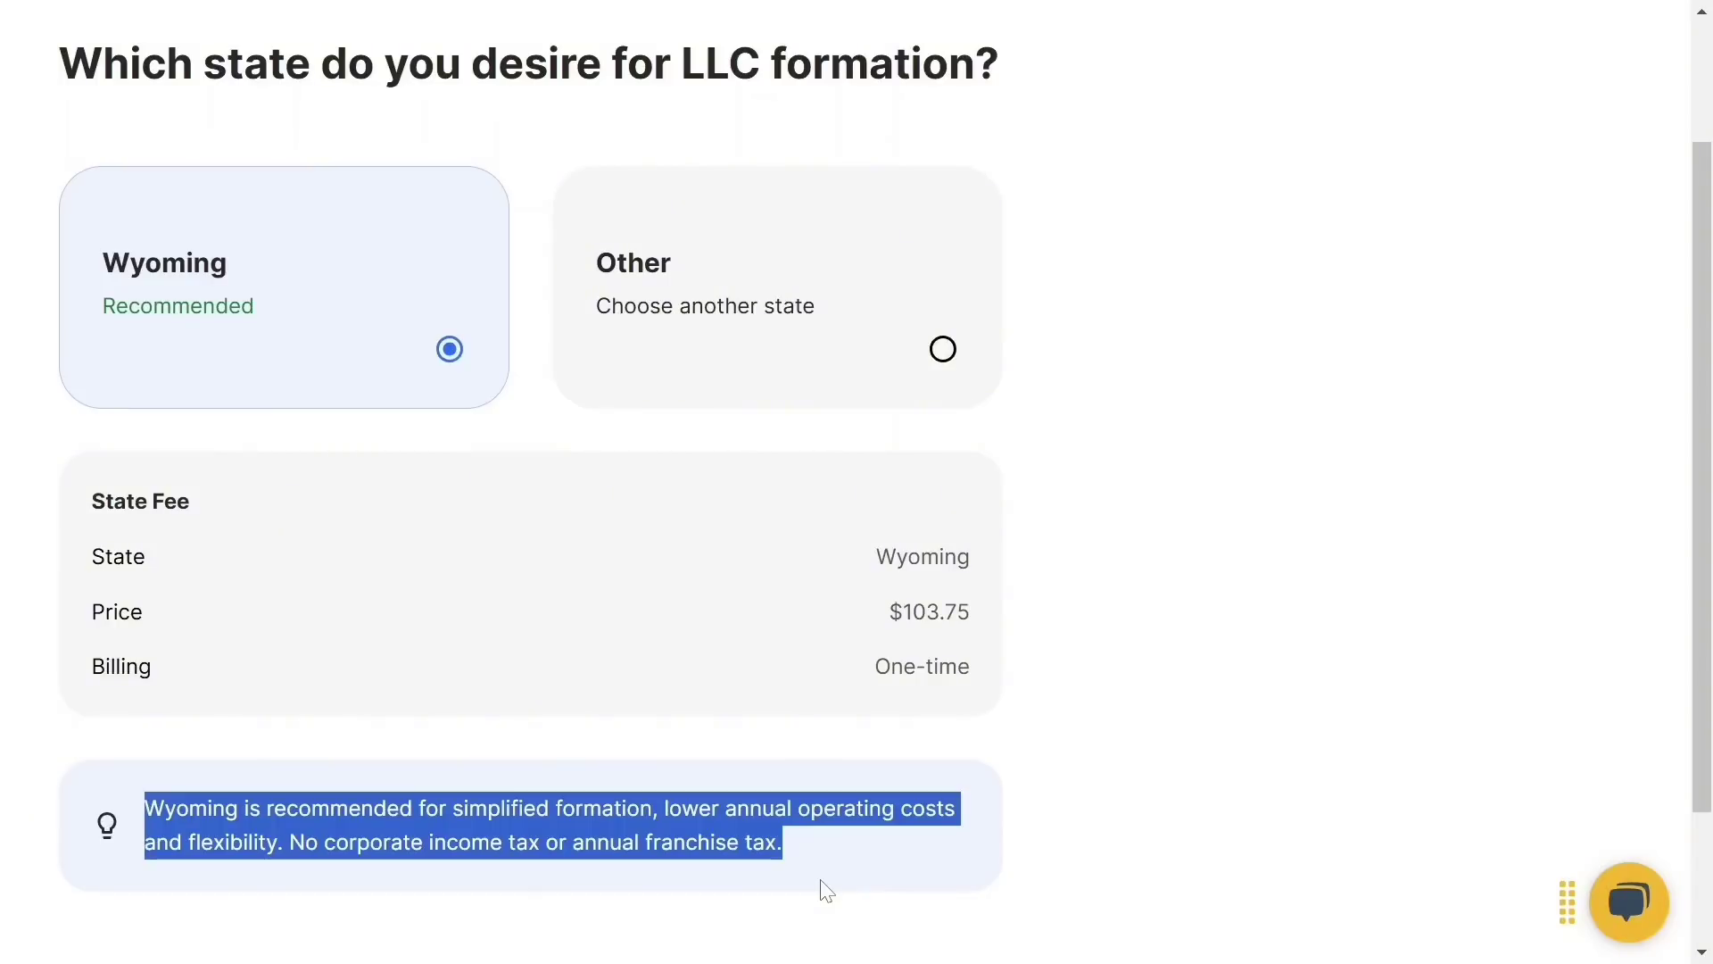
left_click(1220, 881)
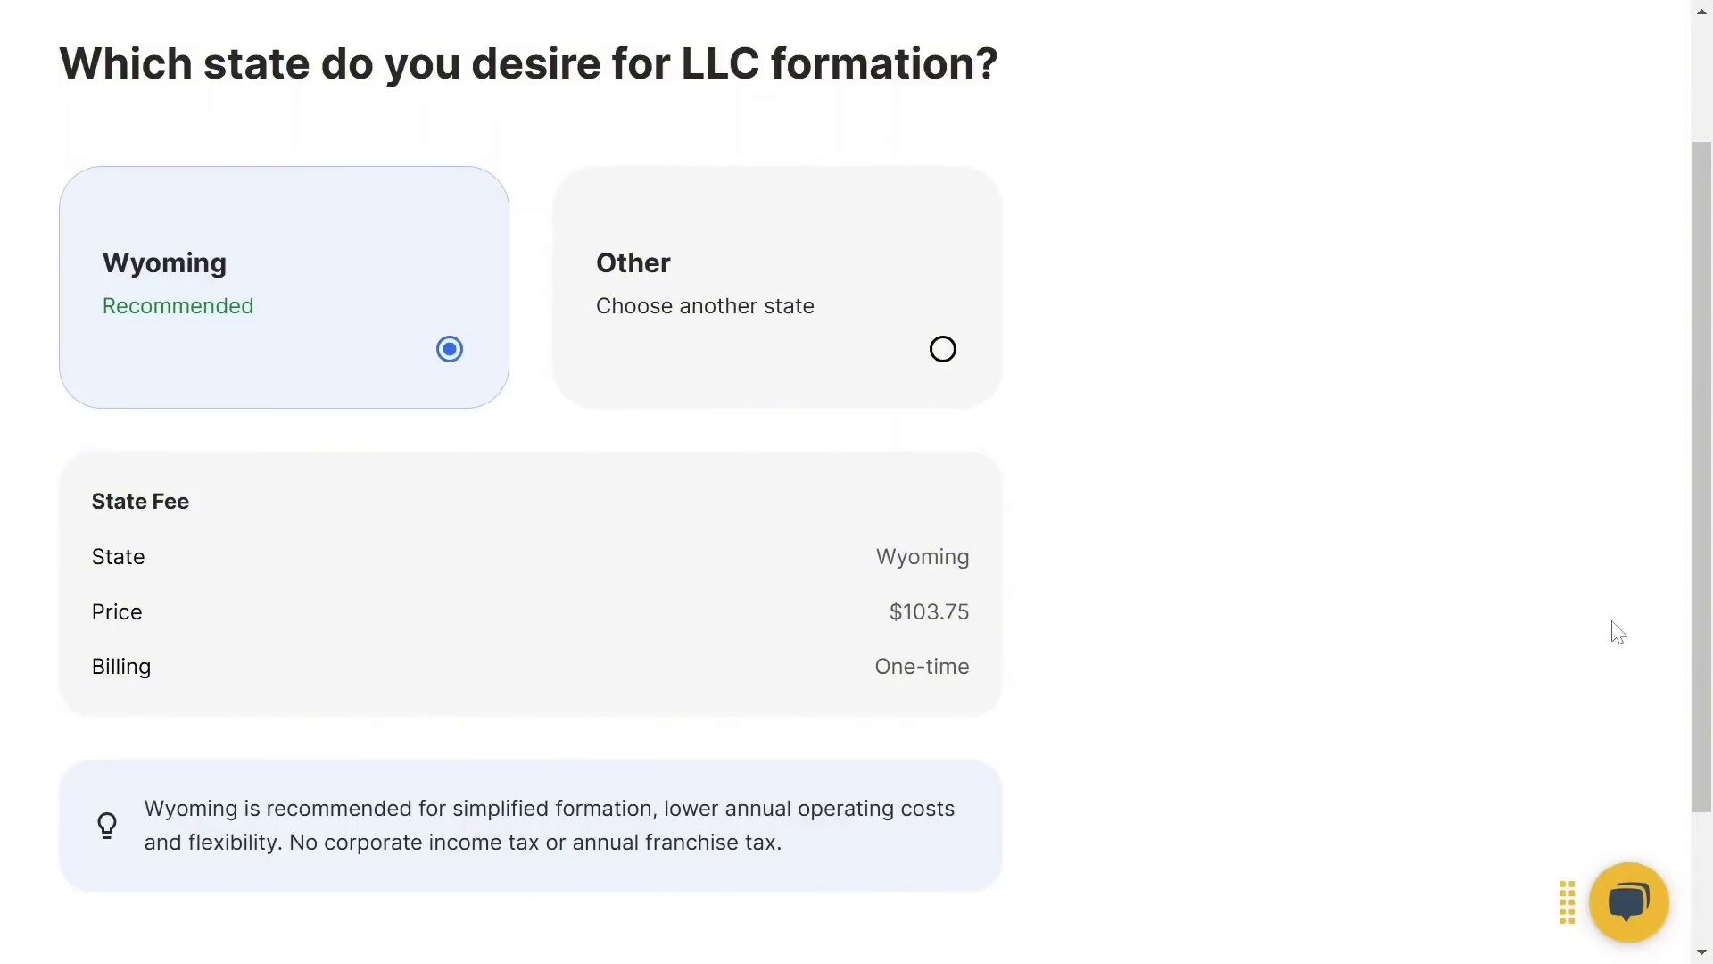
left_click_drag(1704, 602, 1709, 754)
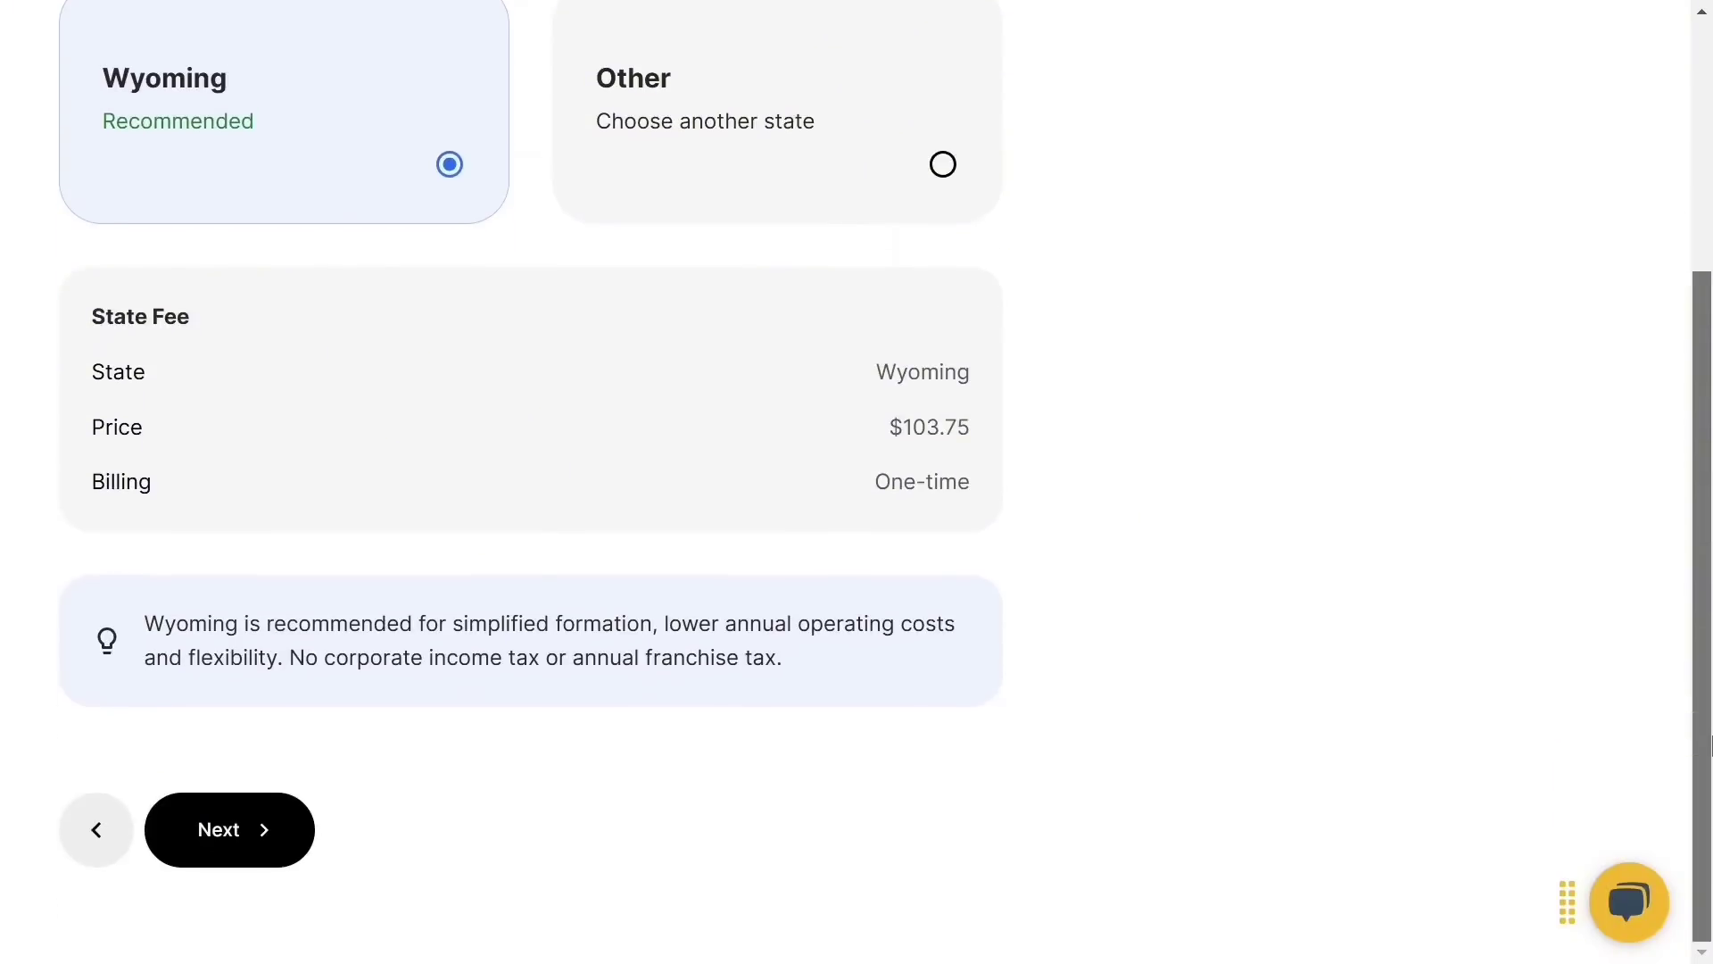
- Choose the $297/yr Starter package and move on to the Expedited EIN offer
left_click(250, 862)
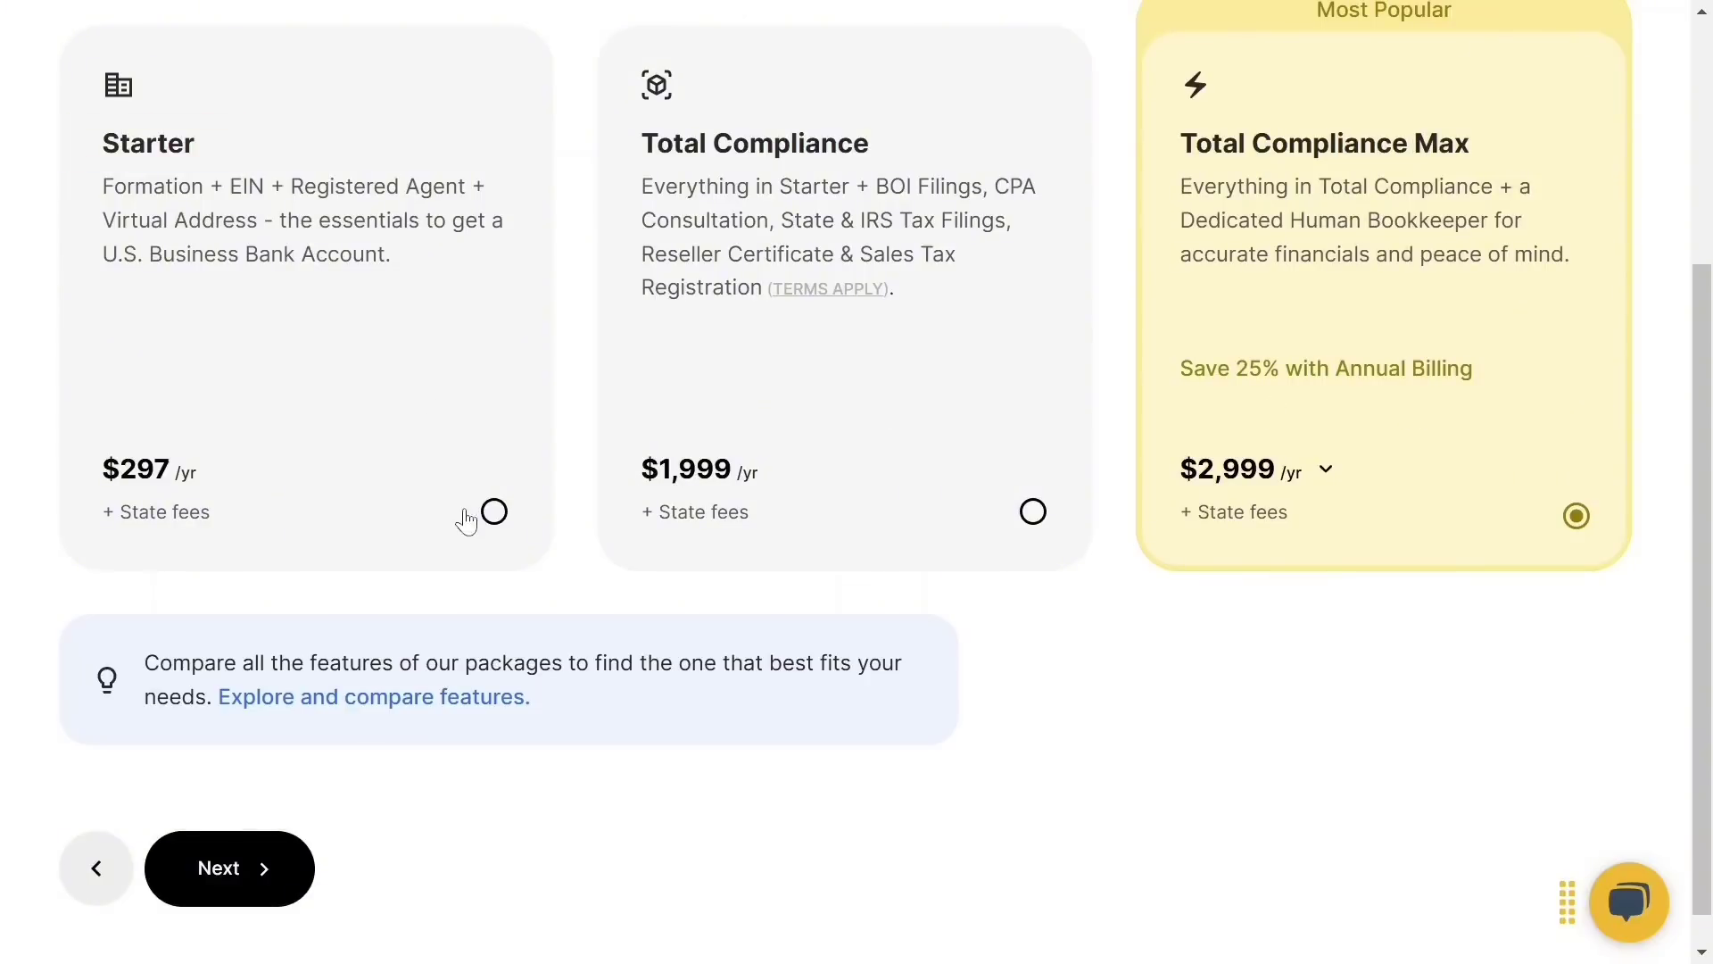
left_click(493, 513)
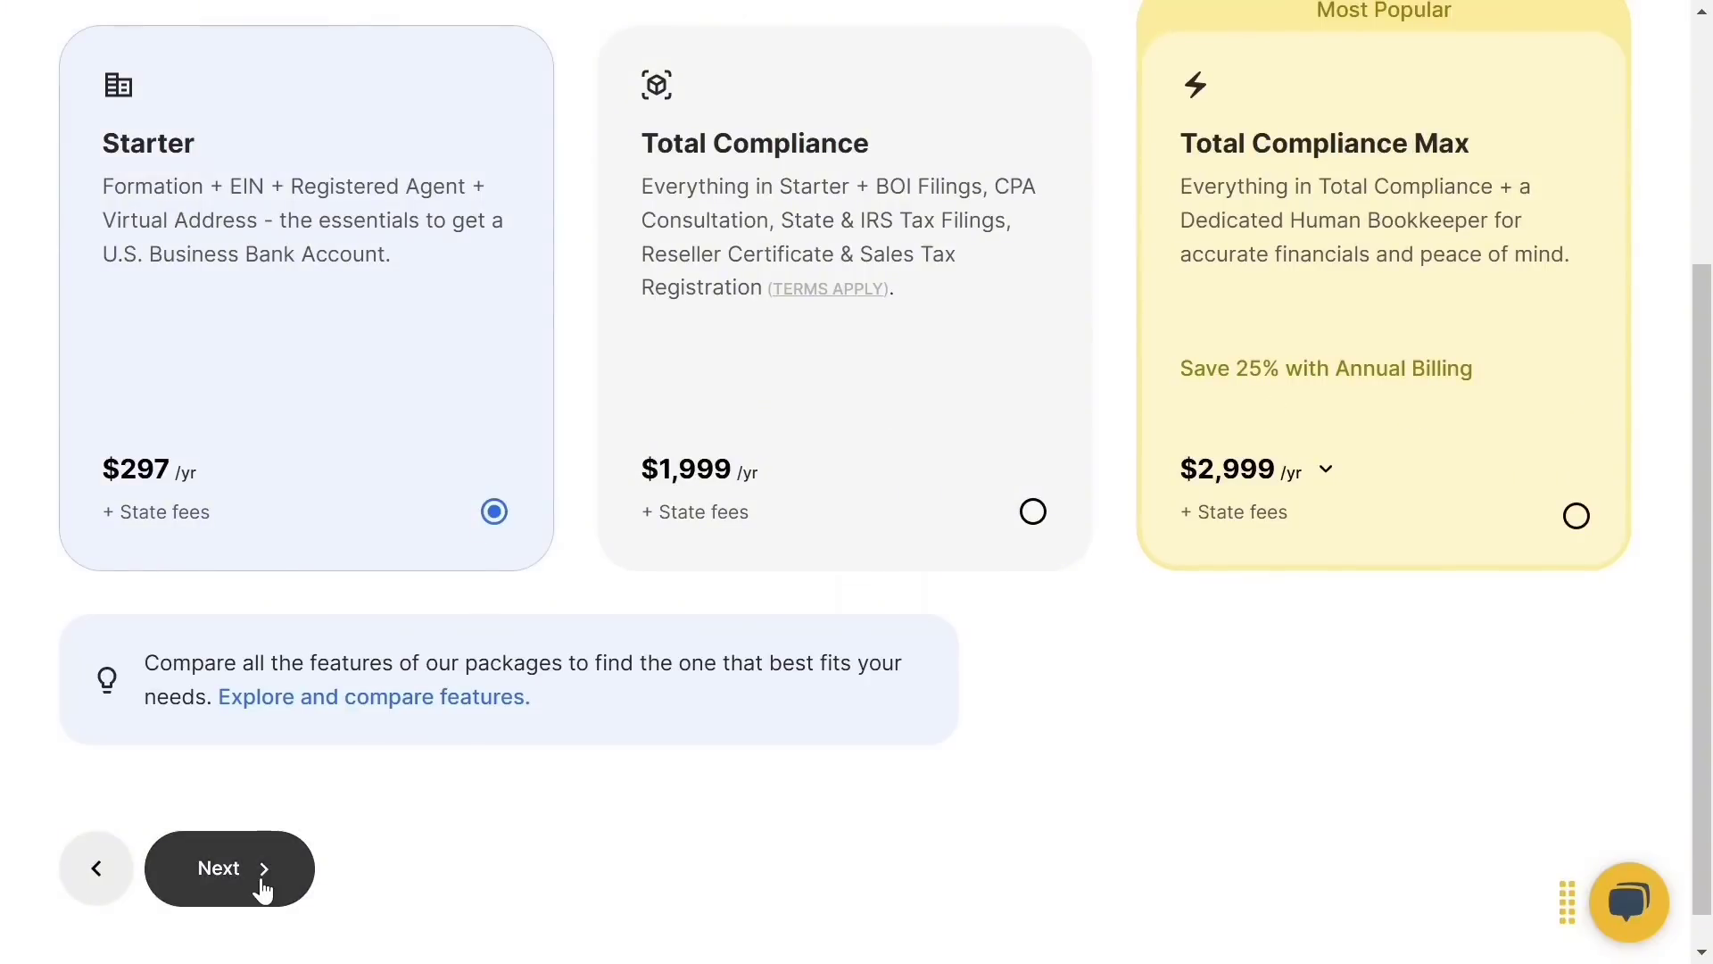
left_click(218, 871)
left_click_drag(71, 236, 1536, 249)
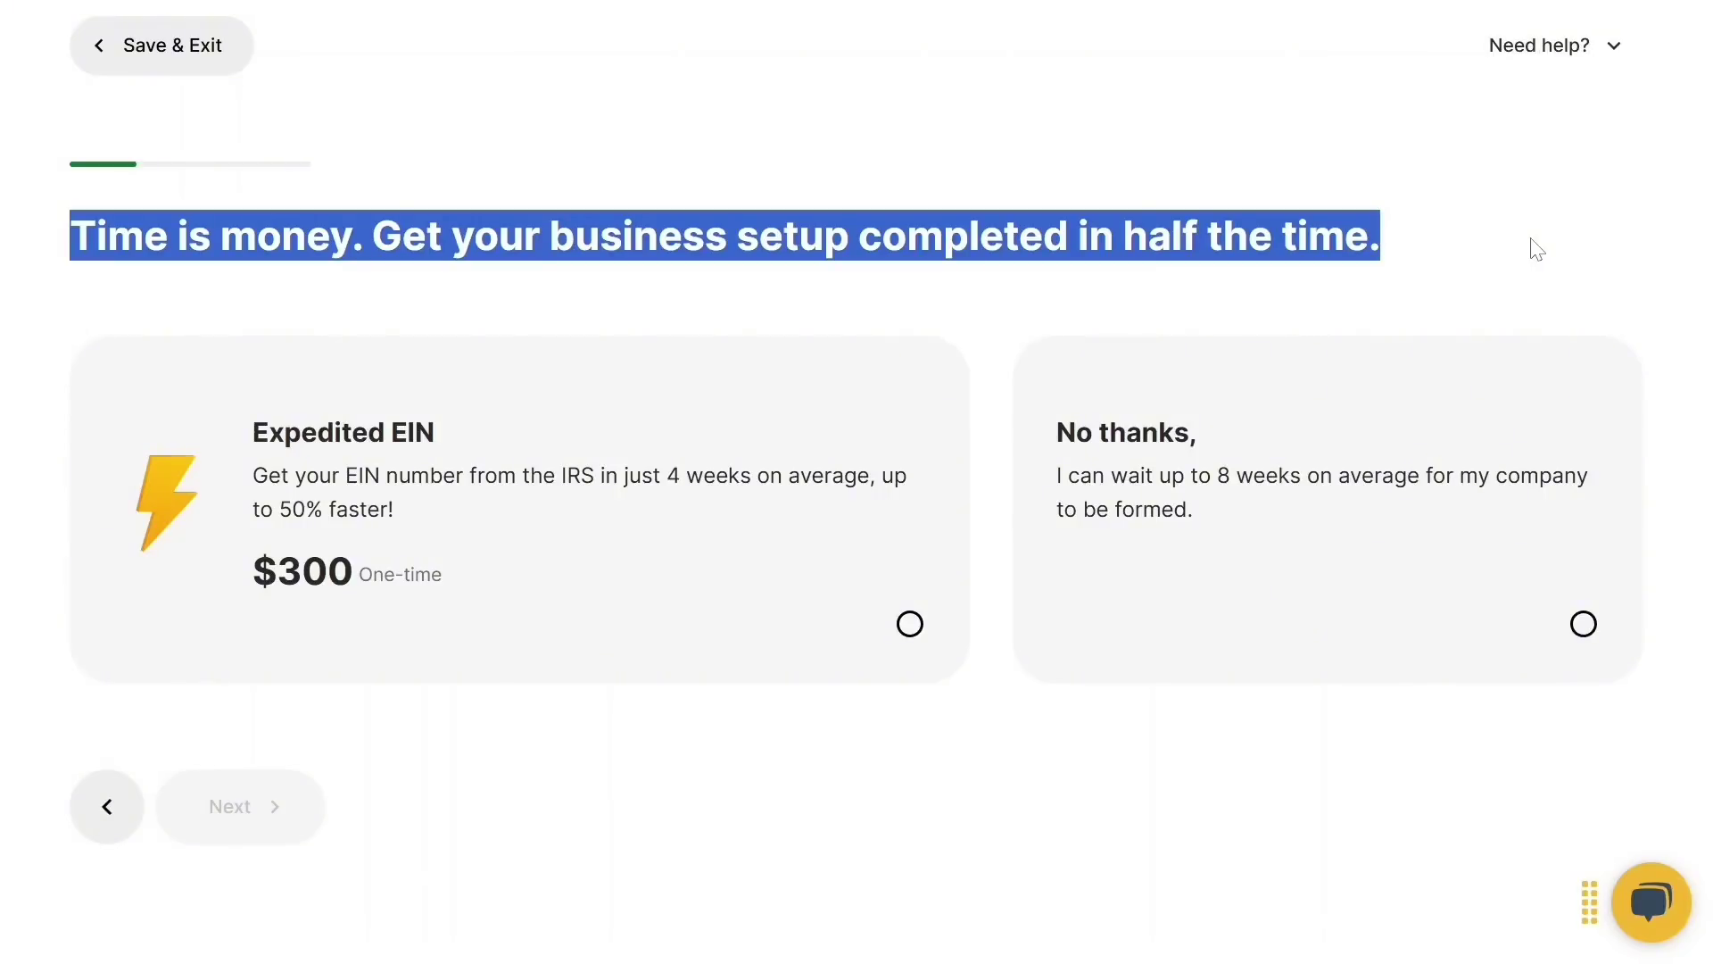
- Weigh Expedited EIN ($300 one-time) against waiting up to 8 weeks, and add it
left_click_drag(253, 432, 479, 430)
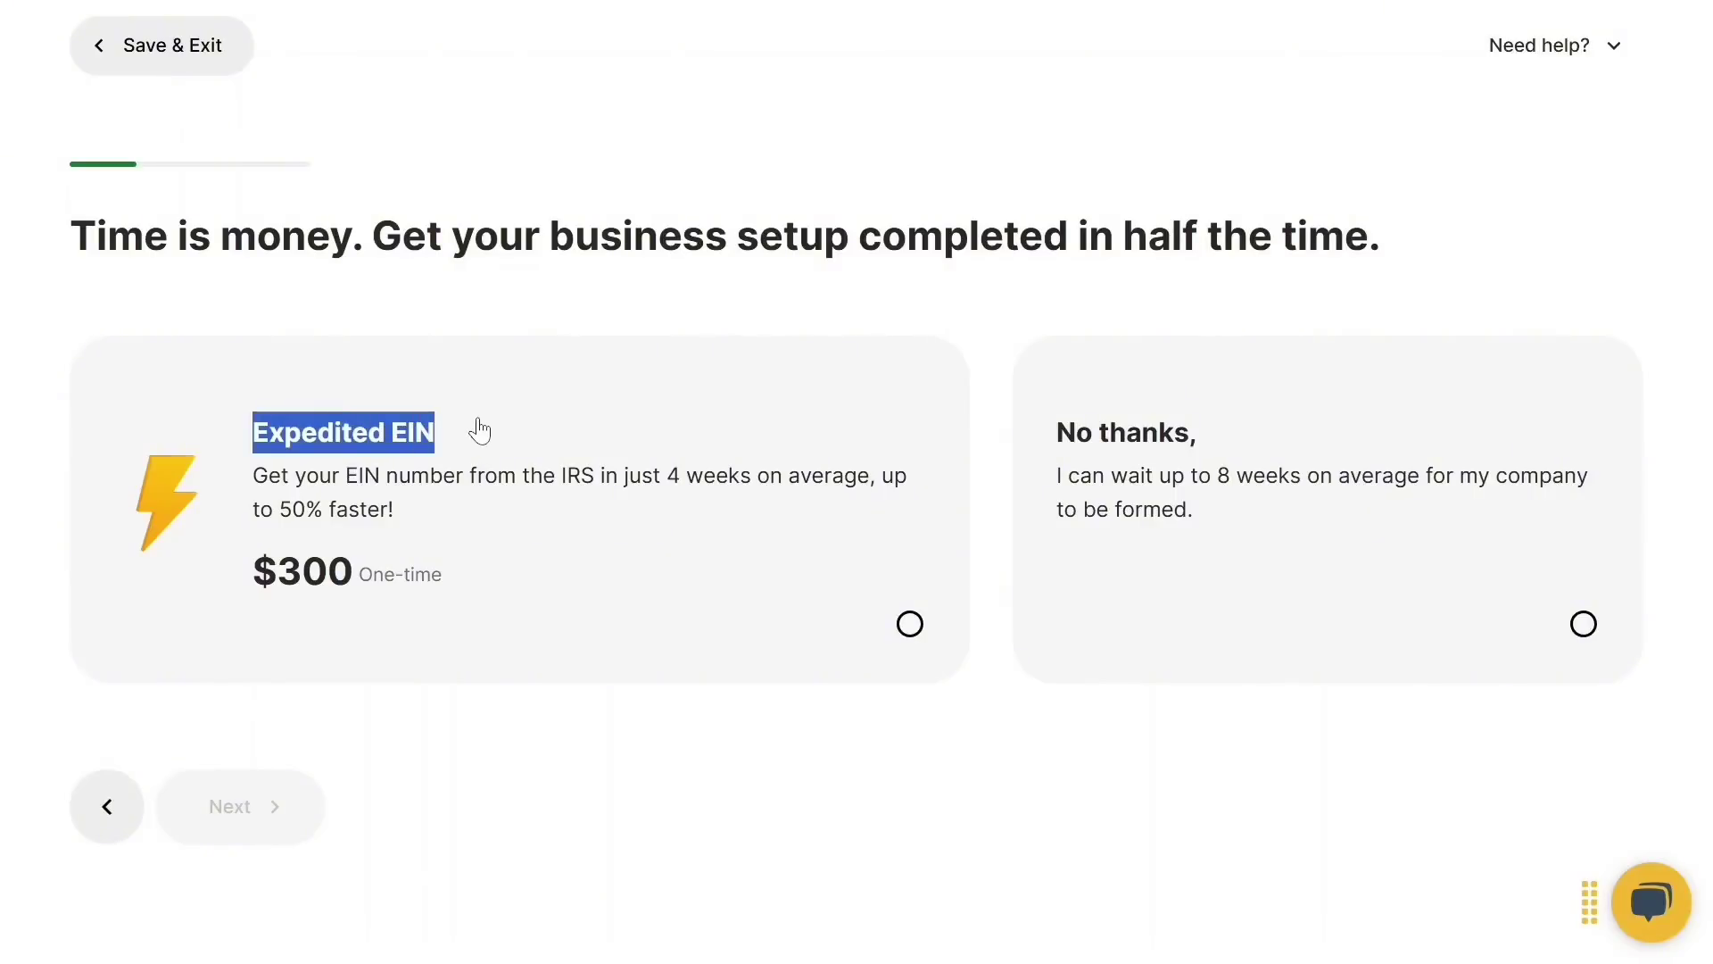
left_click_drag(252, 475, 424, 539)
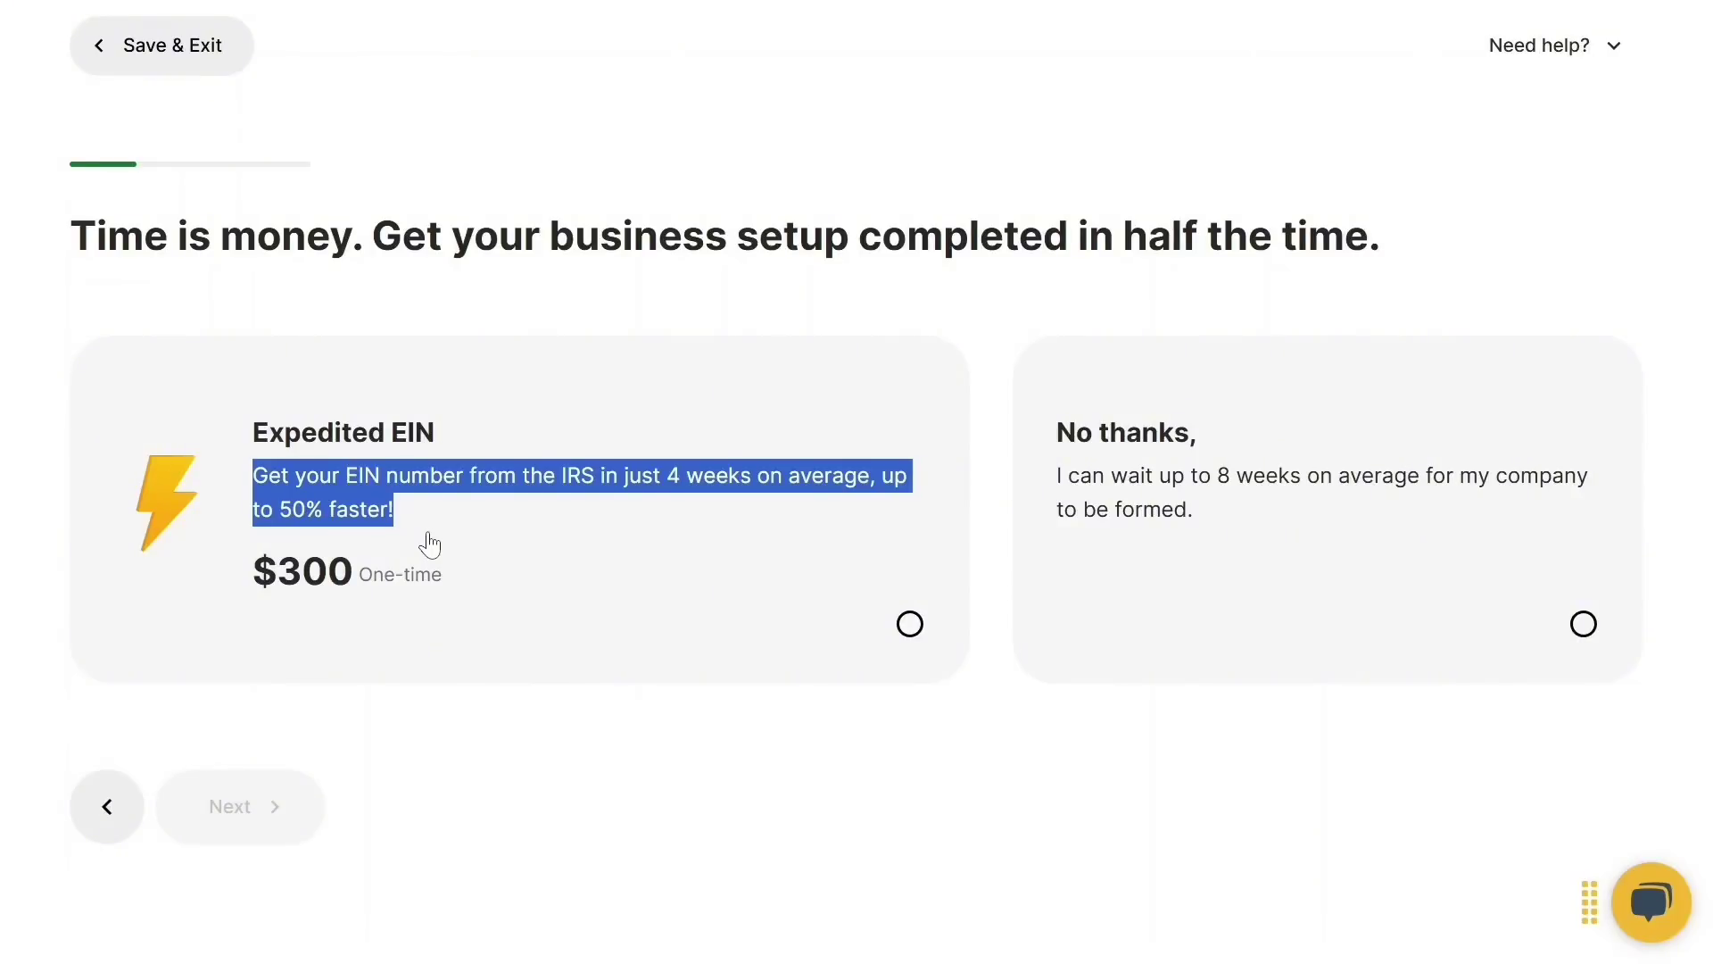
left_click_drag(241, 585, 488, 581)
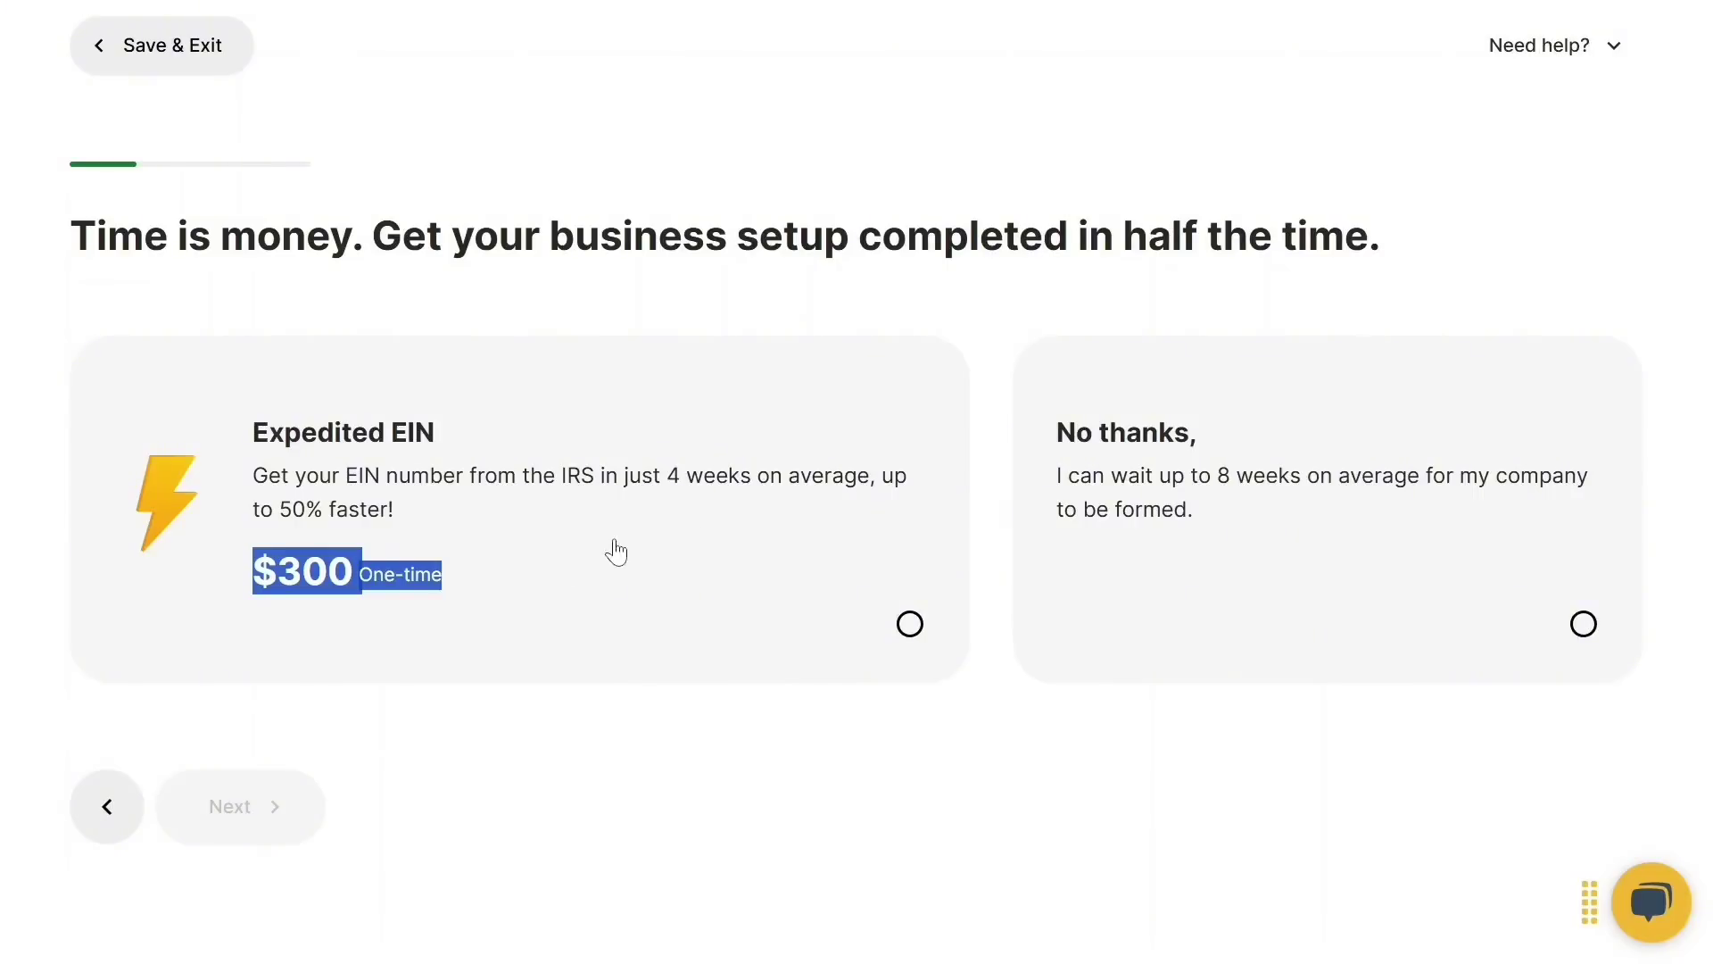
left_click_drag(1044, 439, 1225, 437)
left_click_drag(1050, 480, 1236, 541)
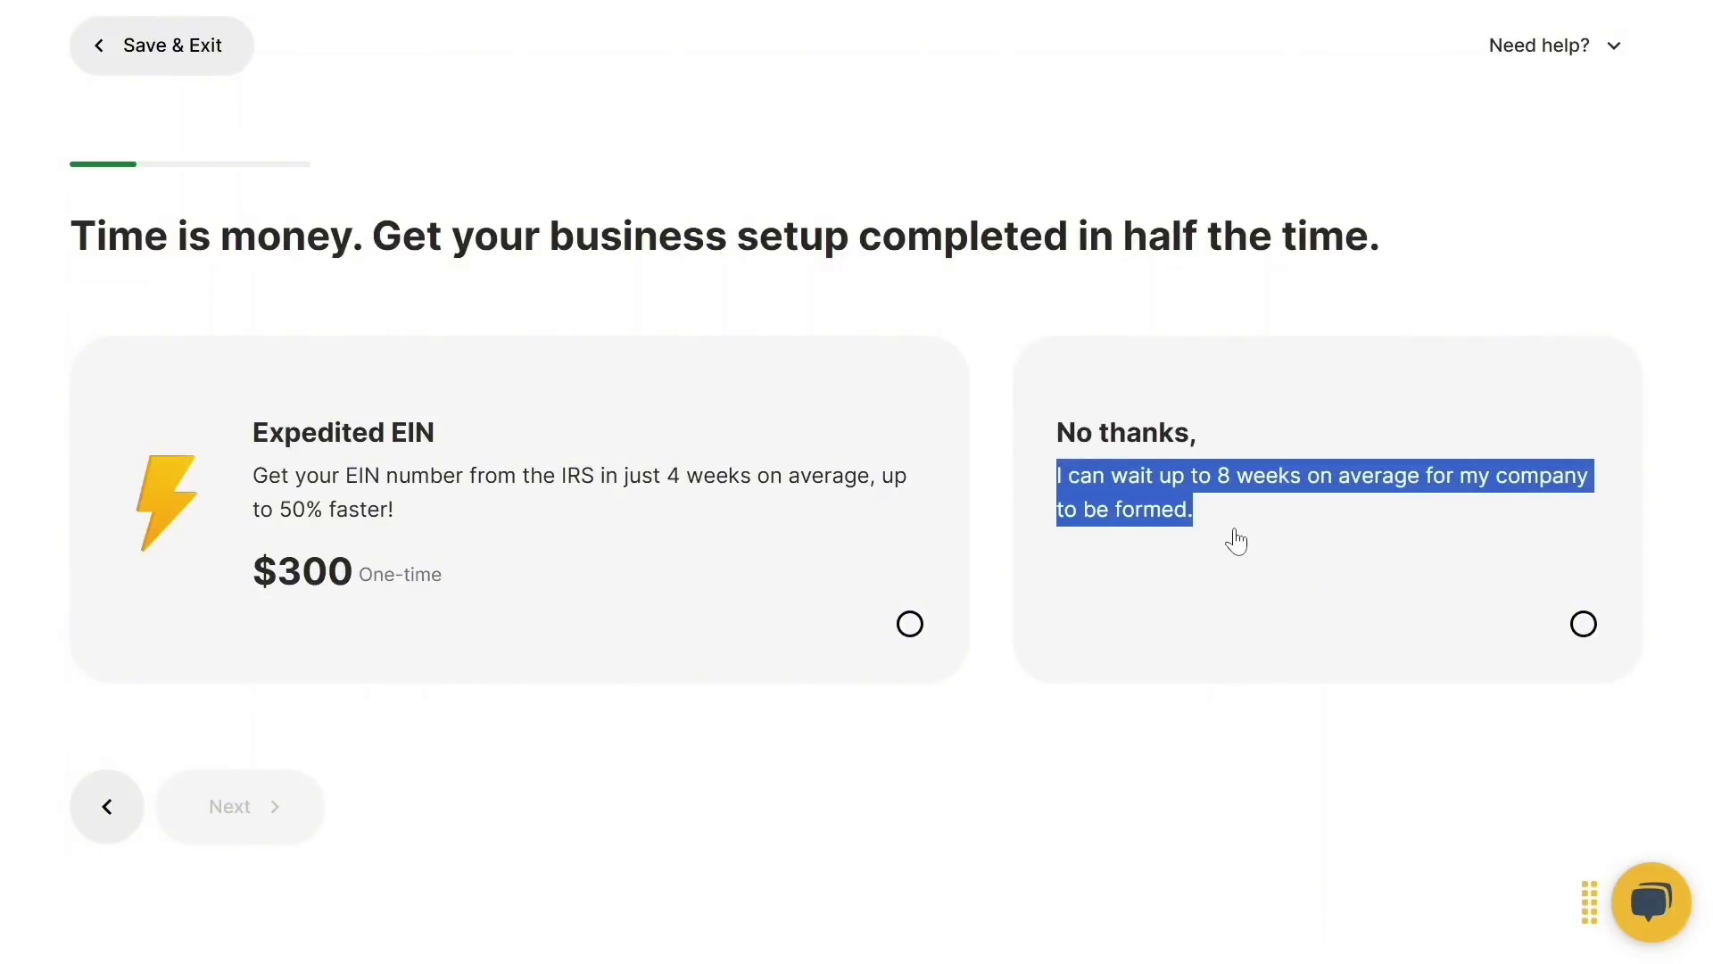
left_click(910, 624)
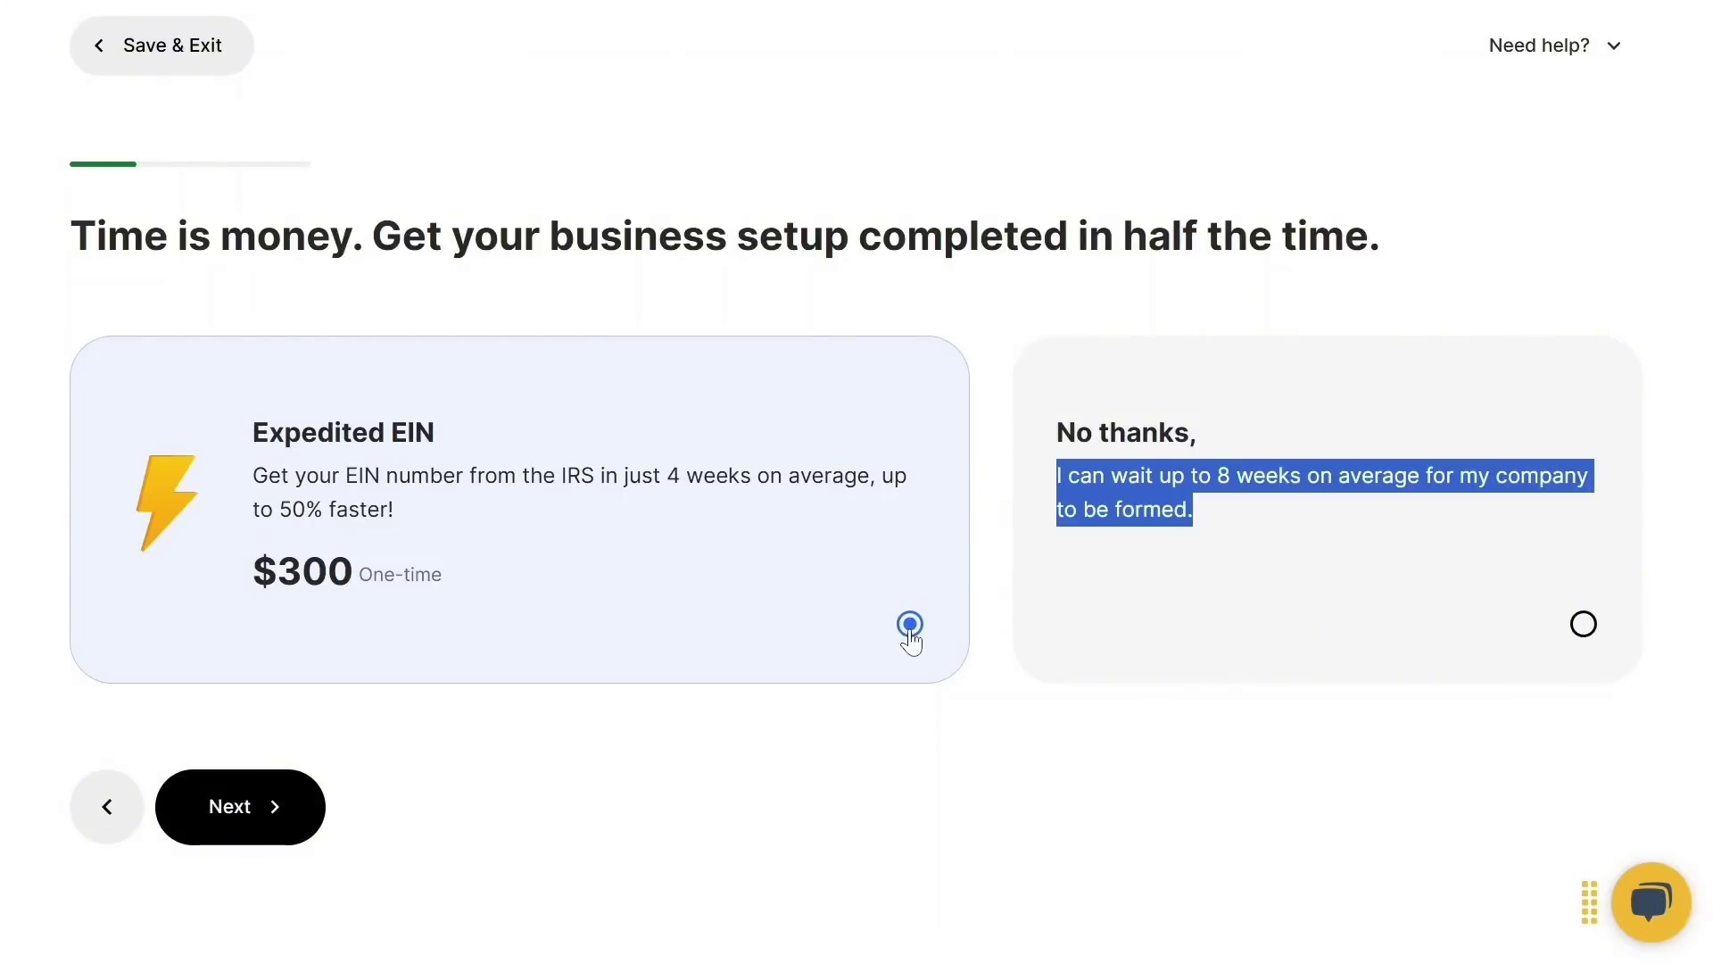
left_click(299, 809)
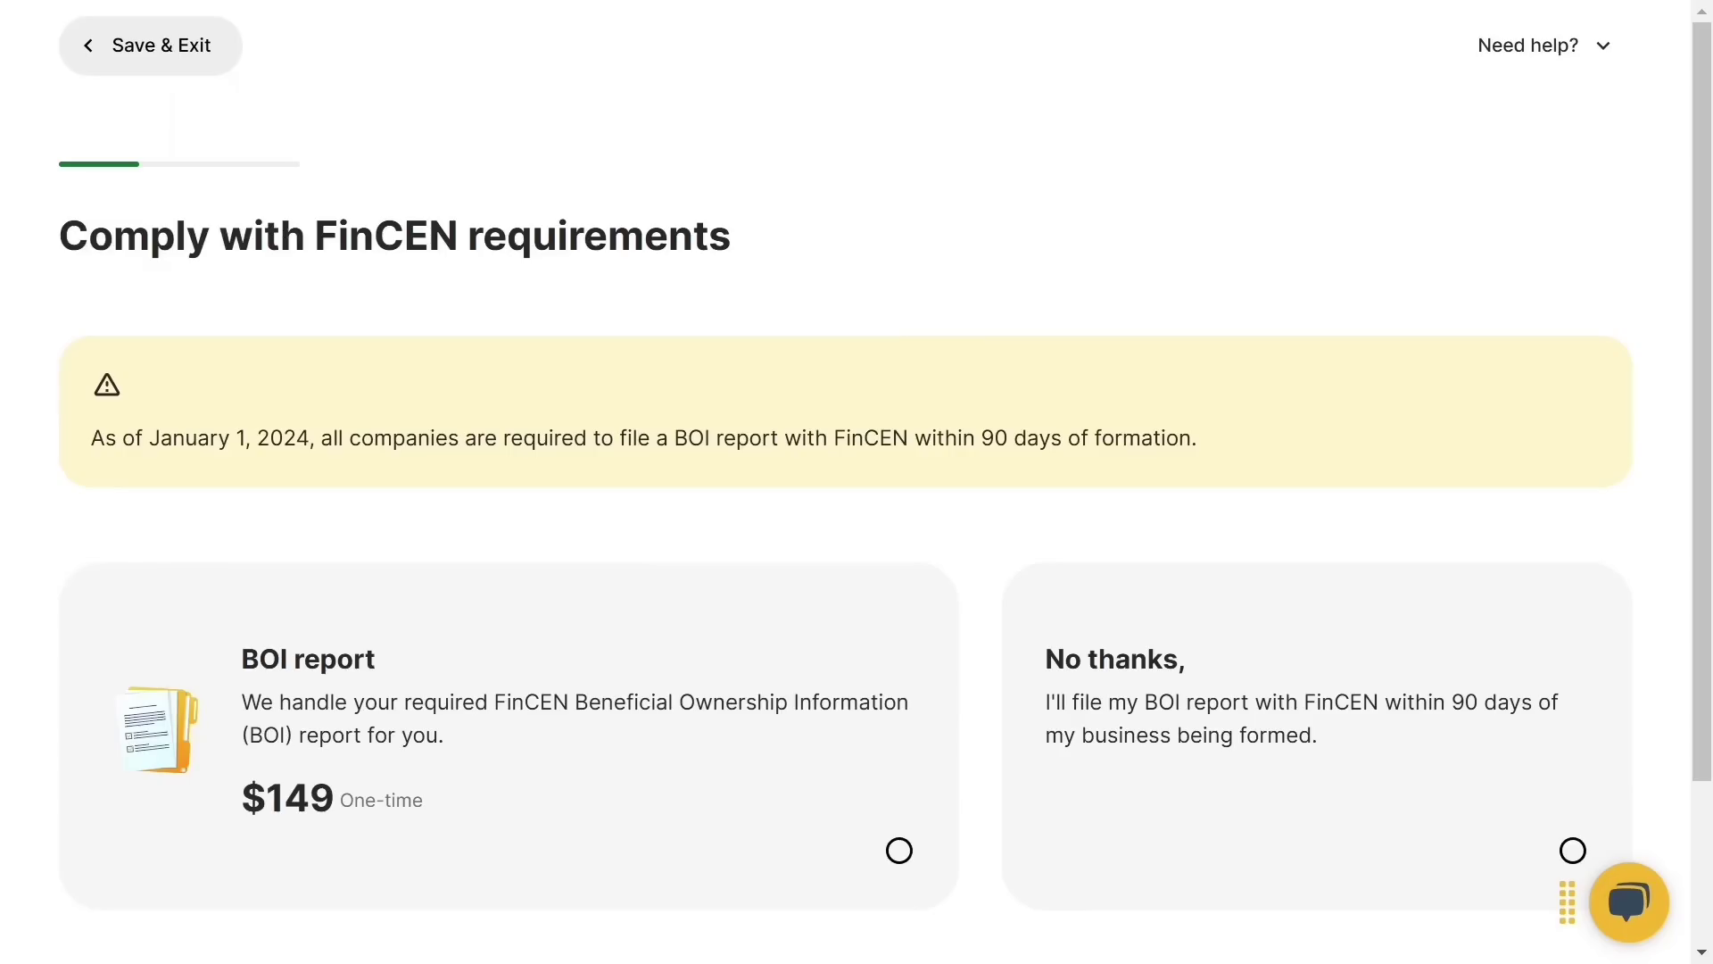
- Review the FinCEN BOI report offer, add it for $149, and continue to the selling-goods question
left_click_drag(61, 237, 860, 248)
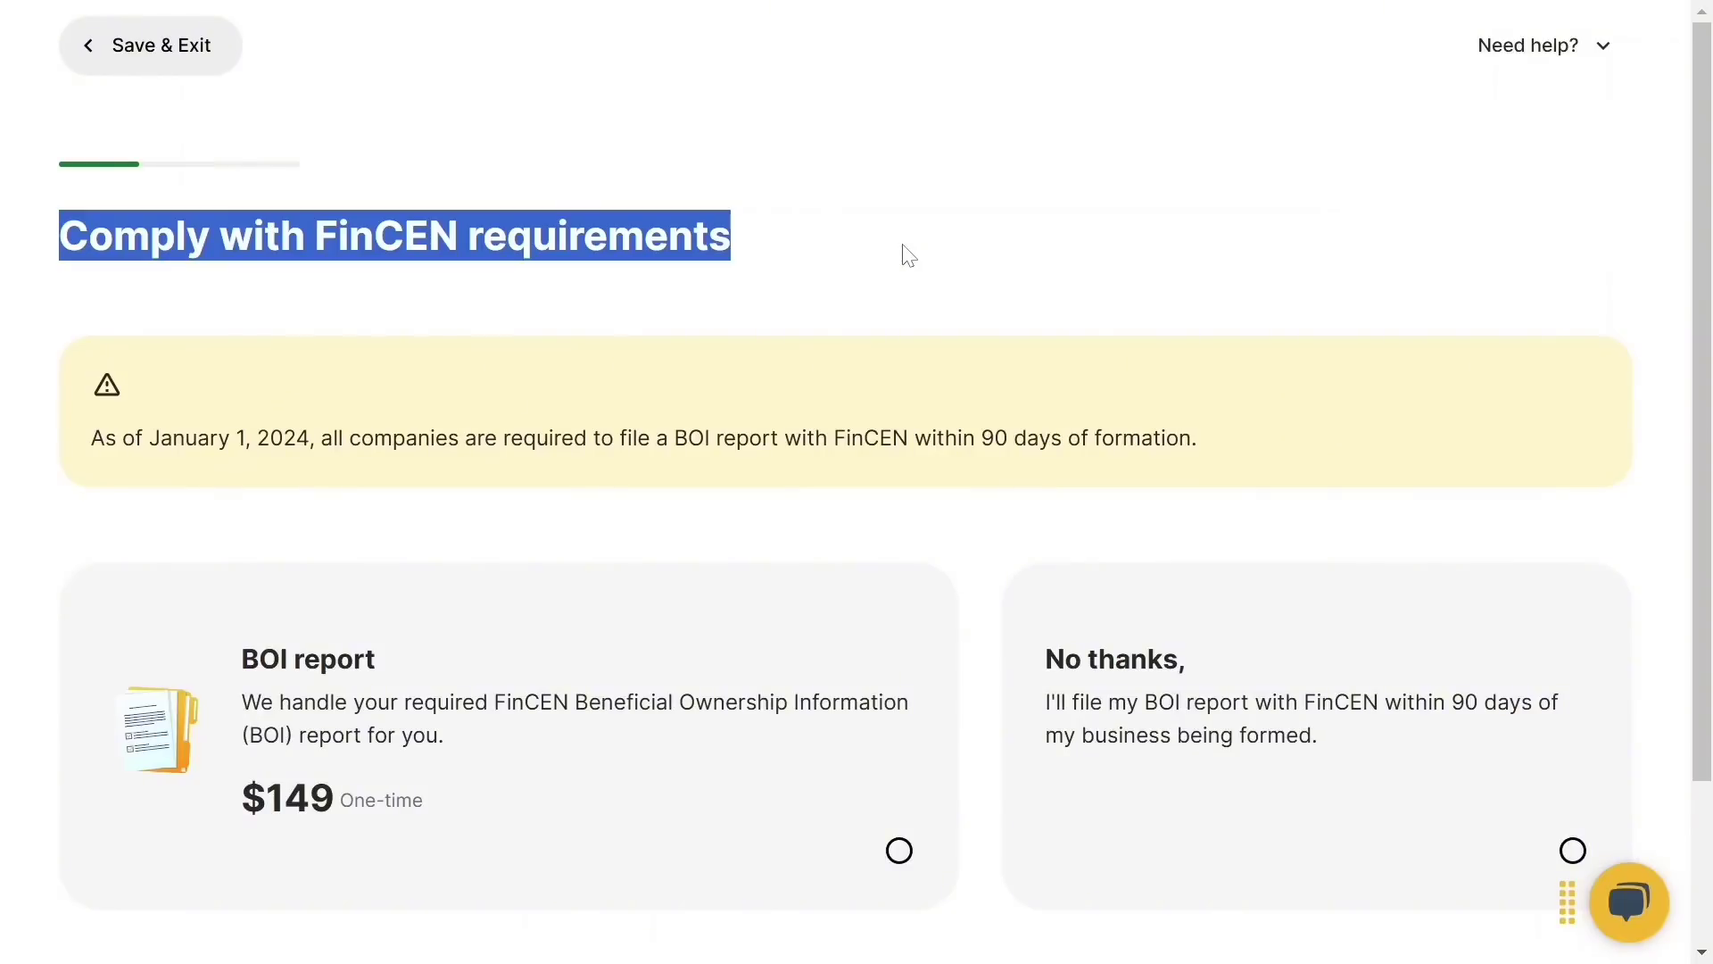
left_click_drag(86, 443, 1514, 410)
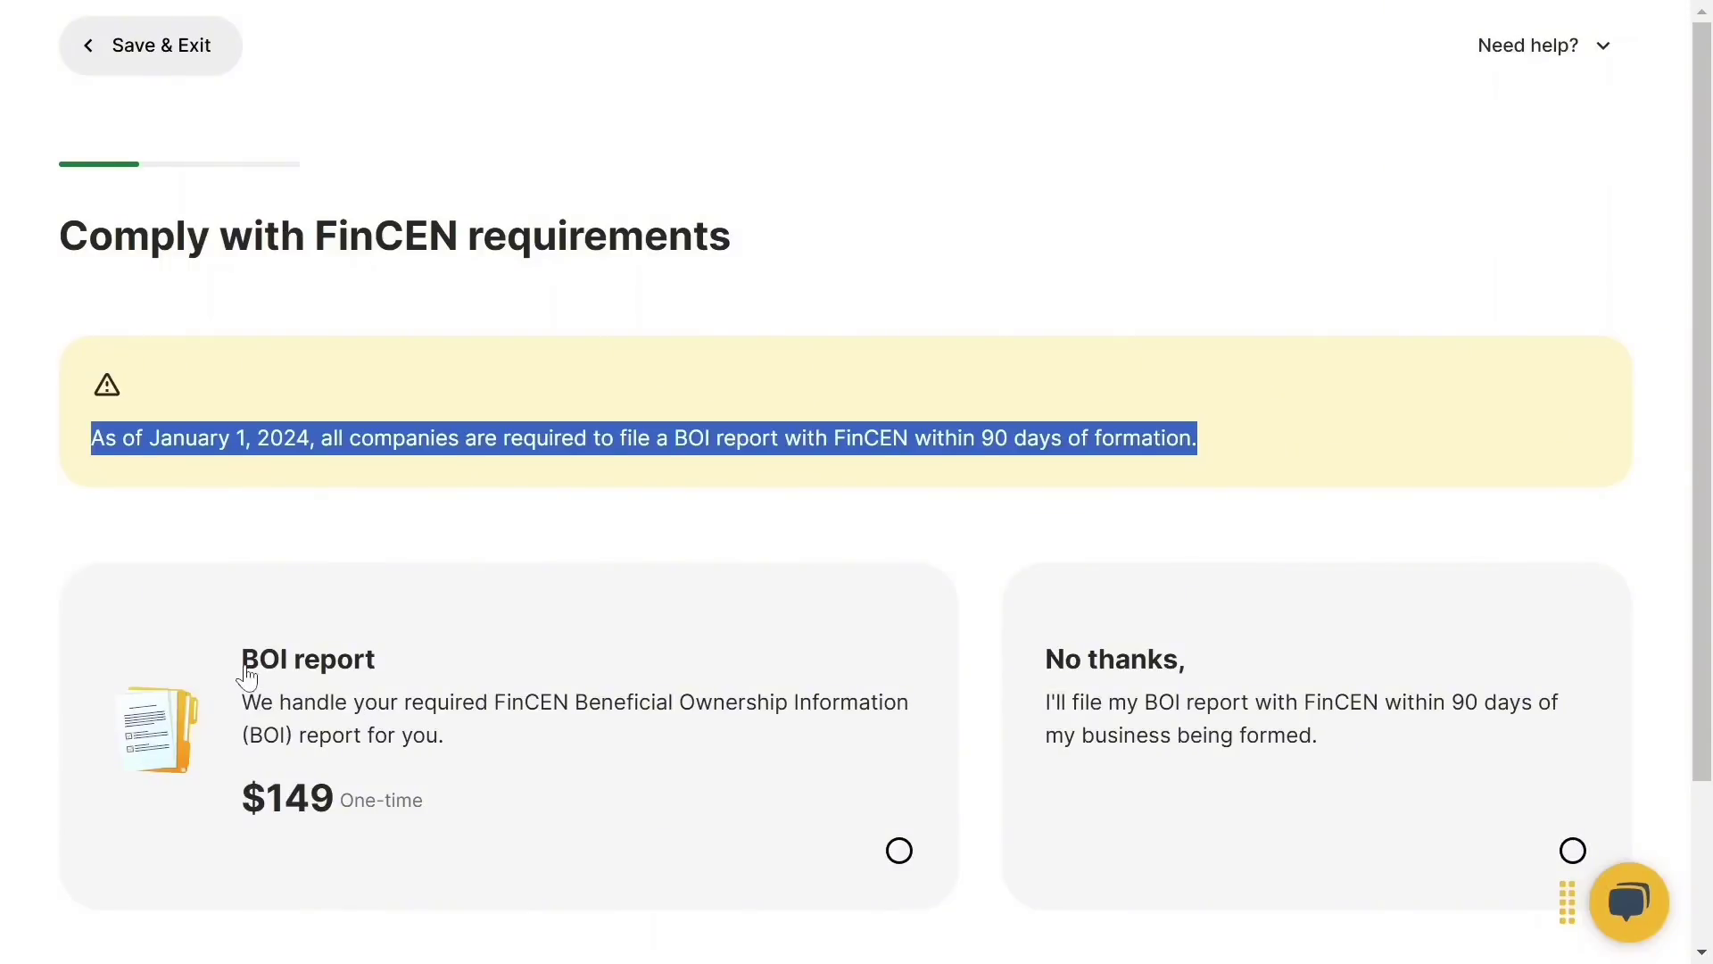
left_click_drag(233, 663, 409, 658)
left_click_drag(239, 705, 453, 770)
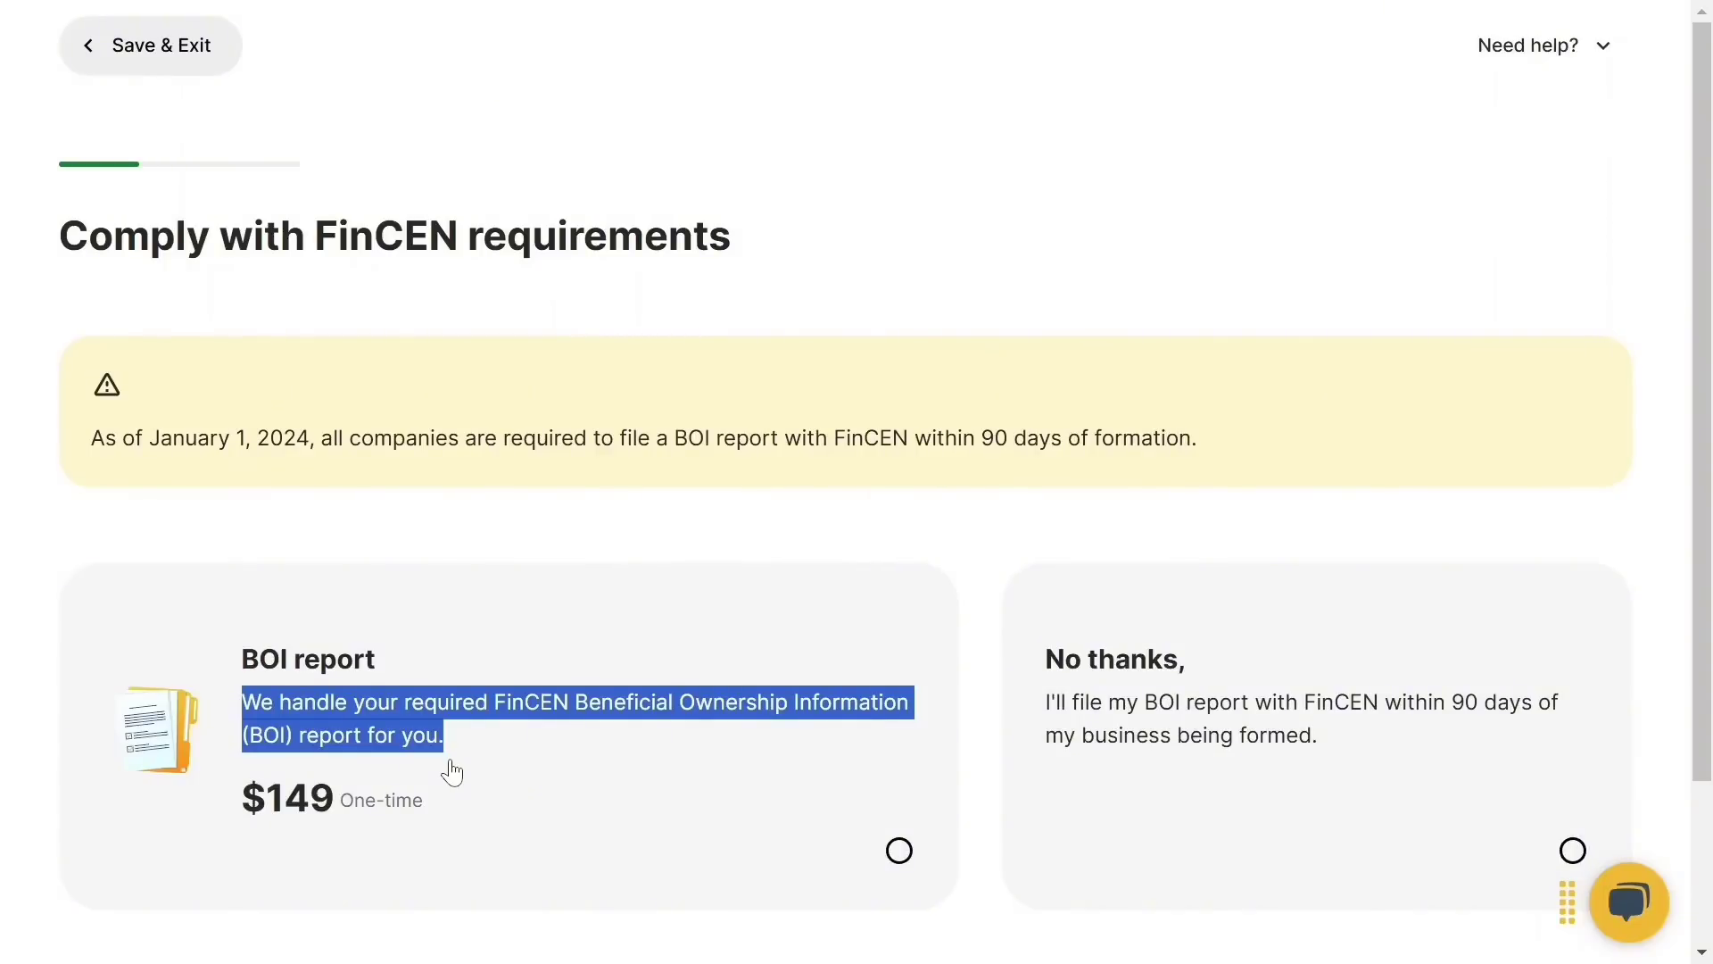
left_click_drag(219, 816, 463, 793)
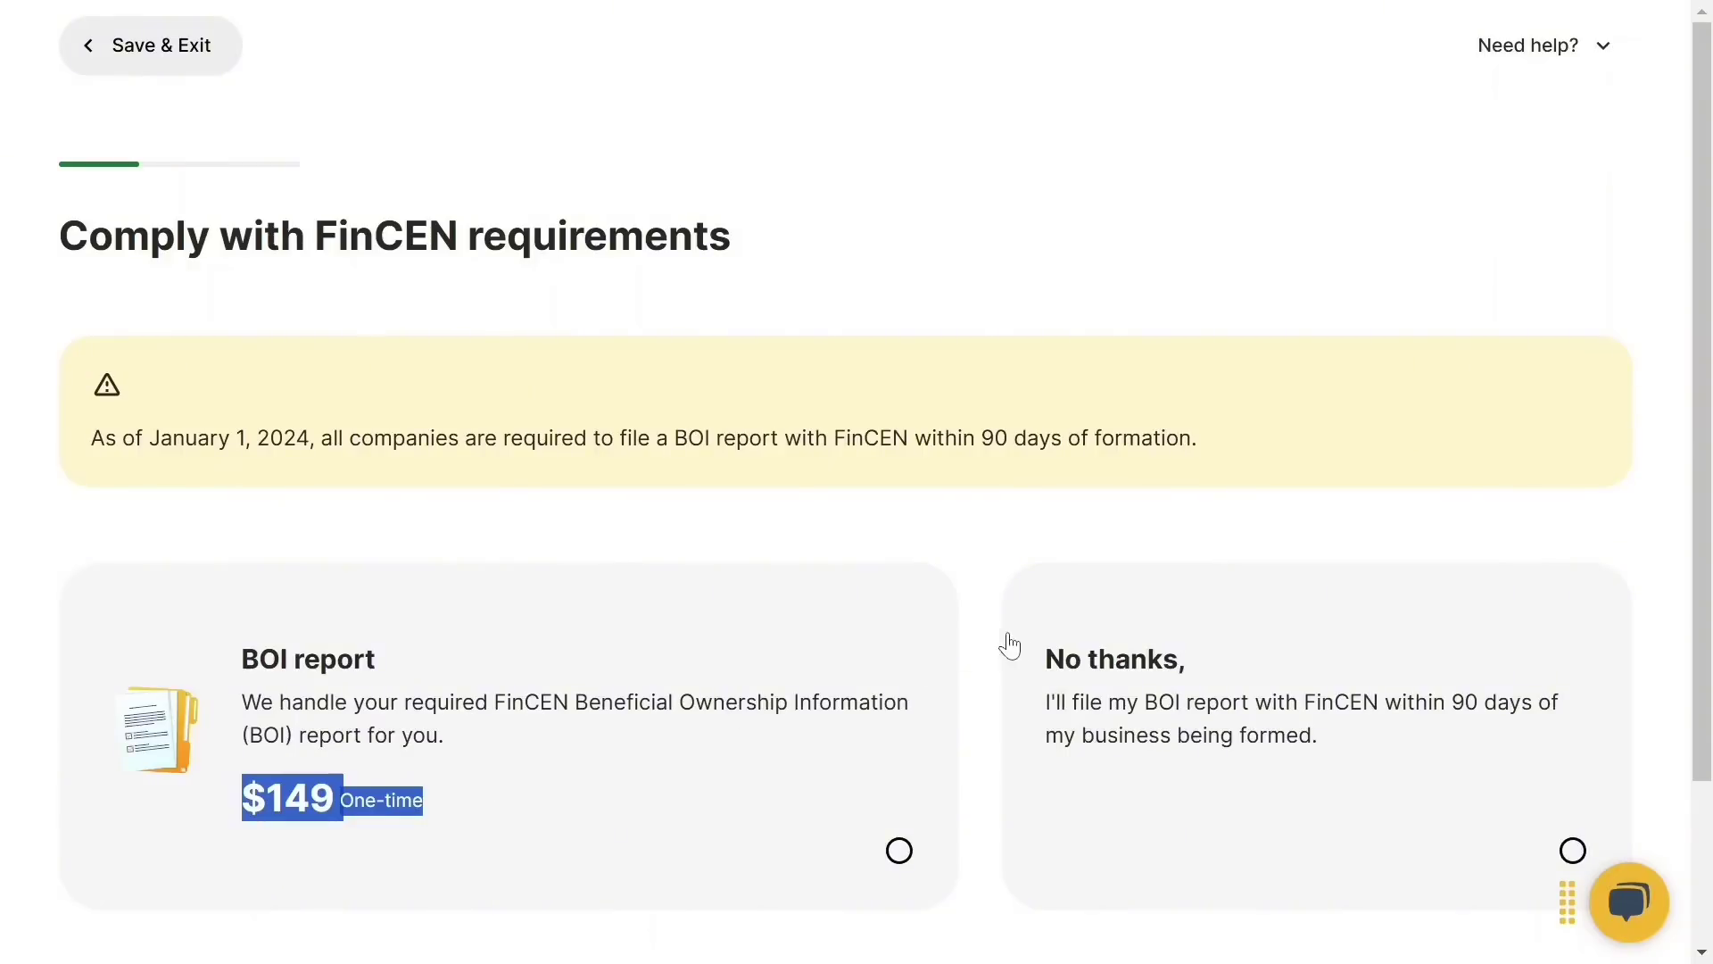
left_click_drag(1031, 659, 1197, 673)
left_click_drag(1043, 703, 1336, 775)
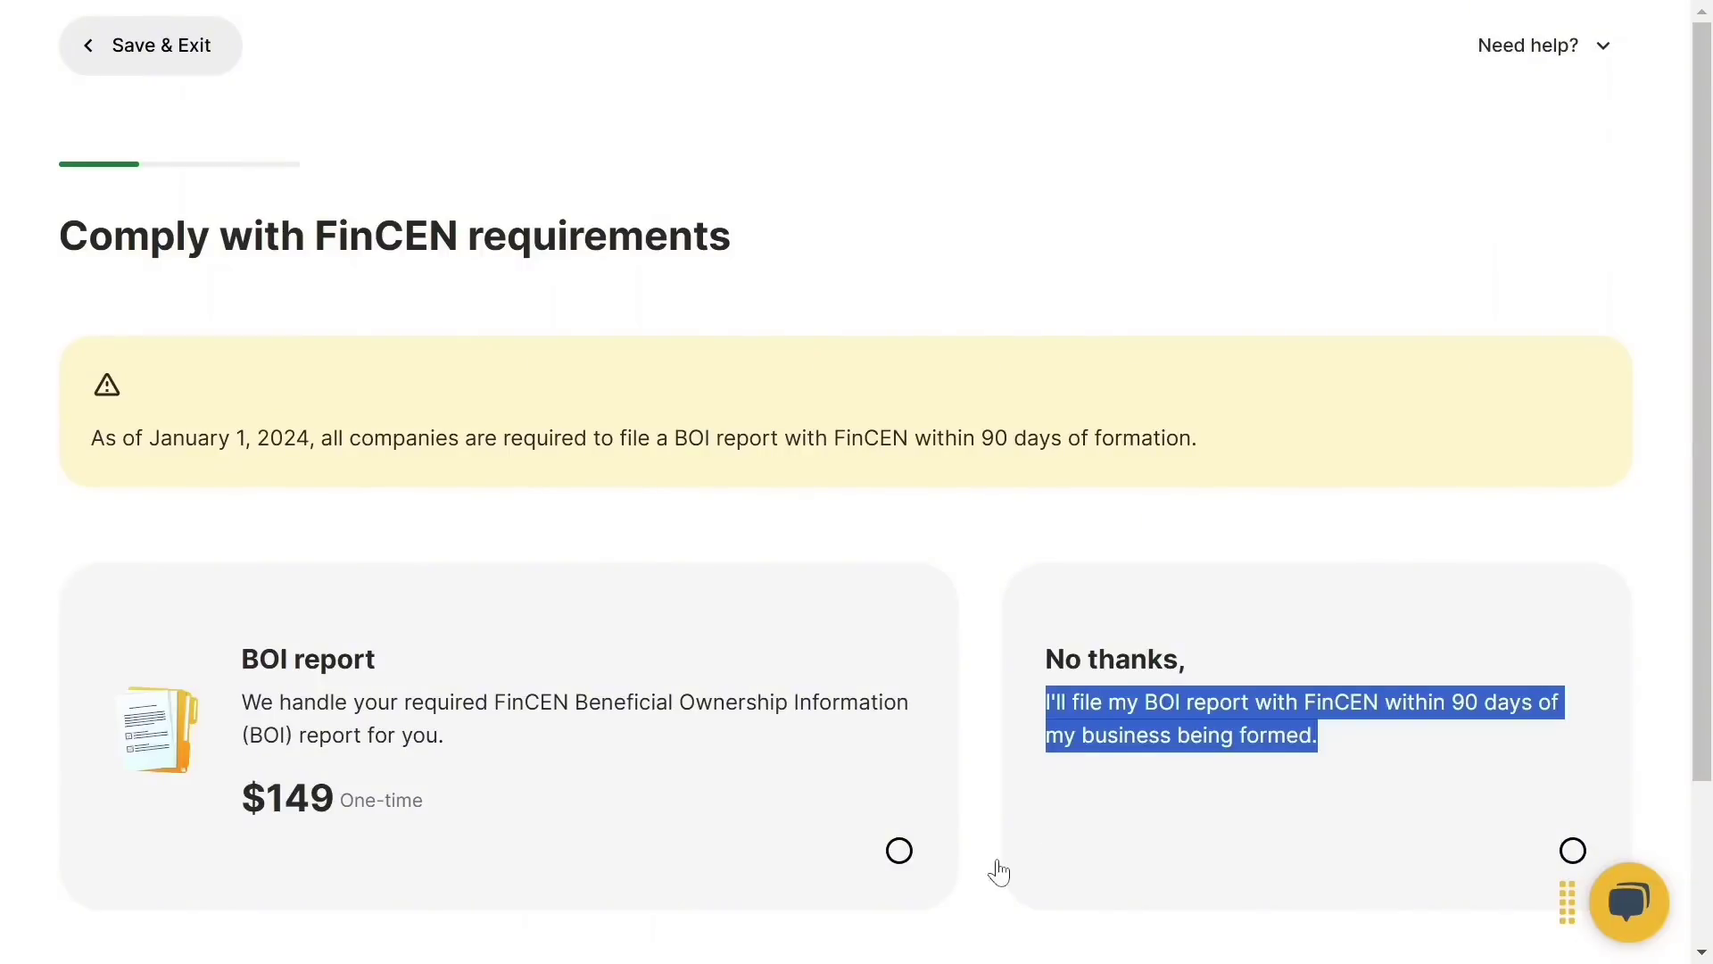
left_click(897, 855)
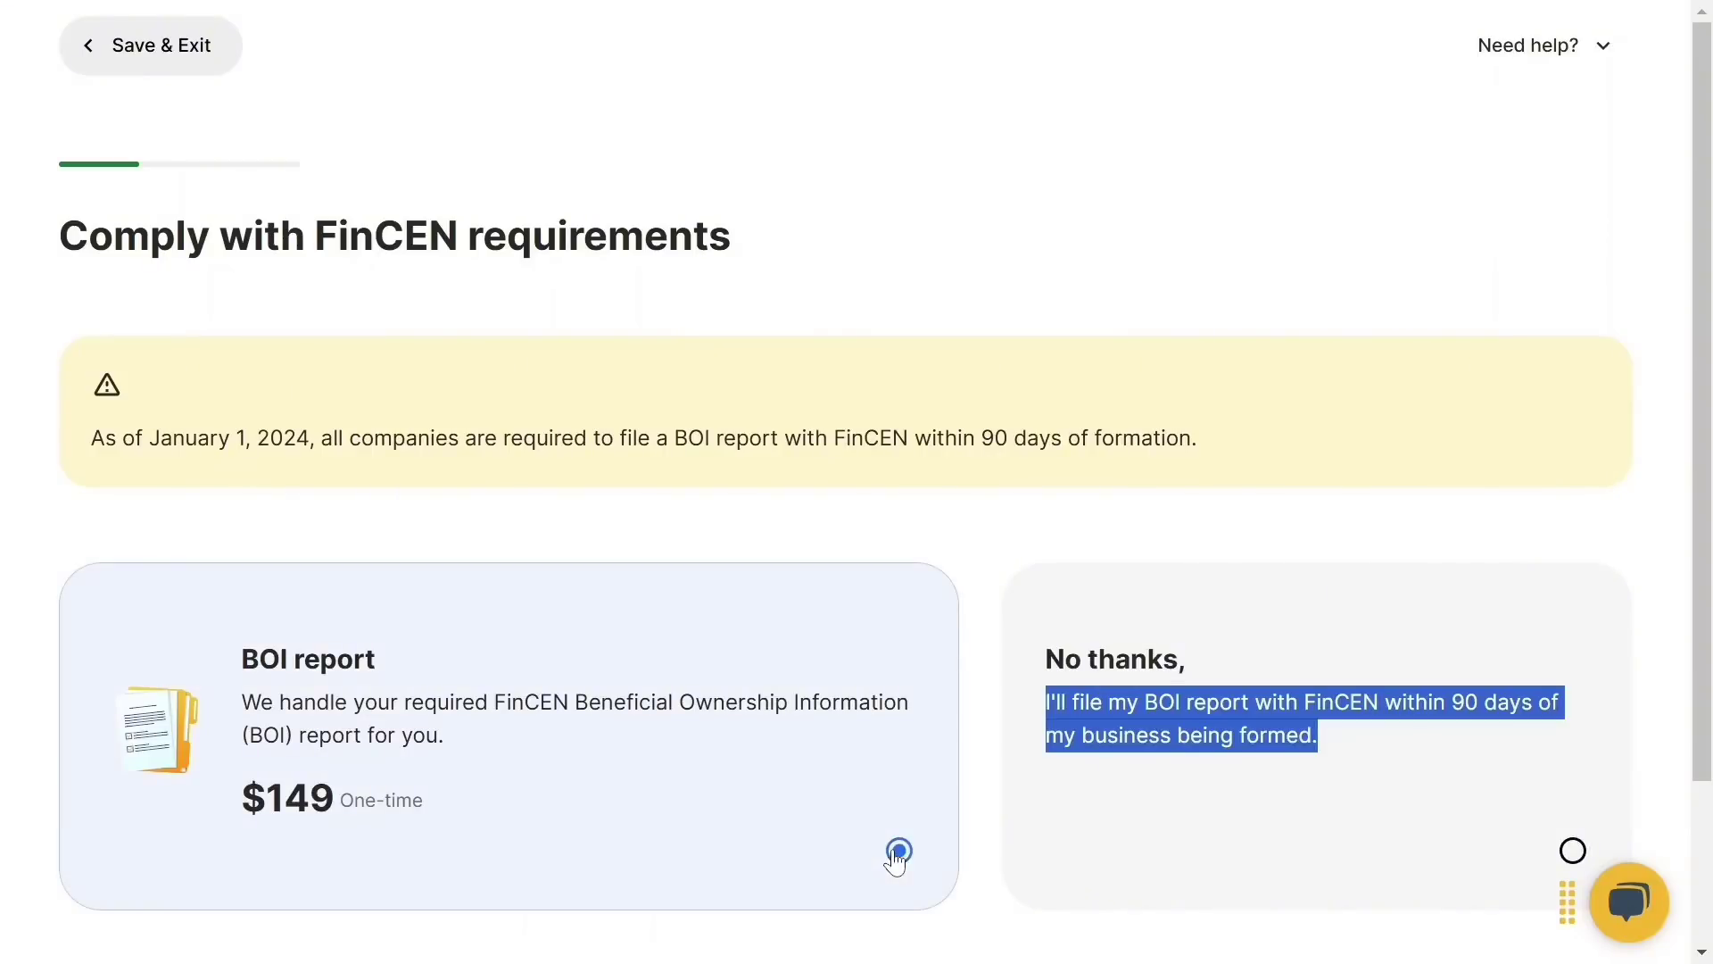
left_click_drag(1702, 756, 1702, 889)
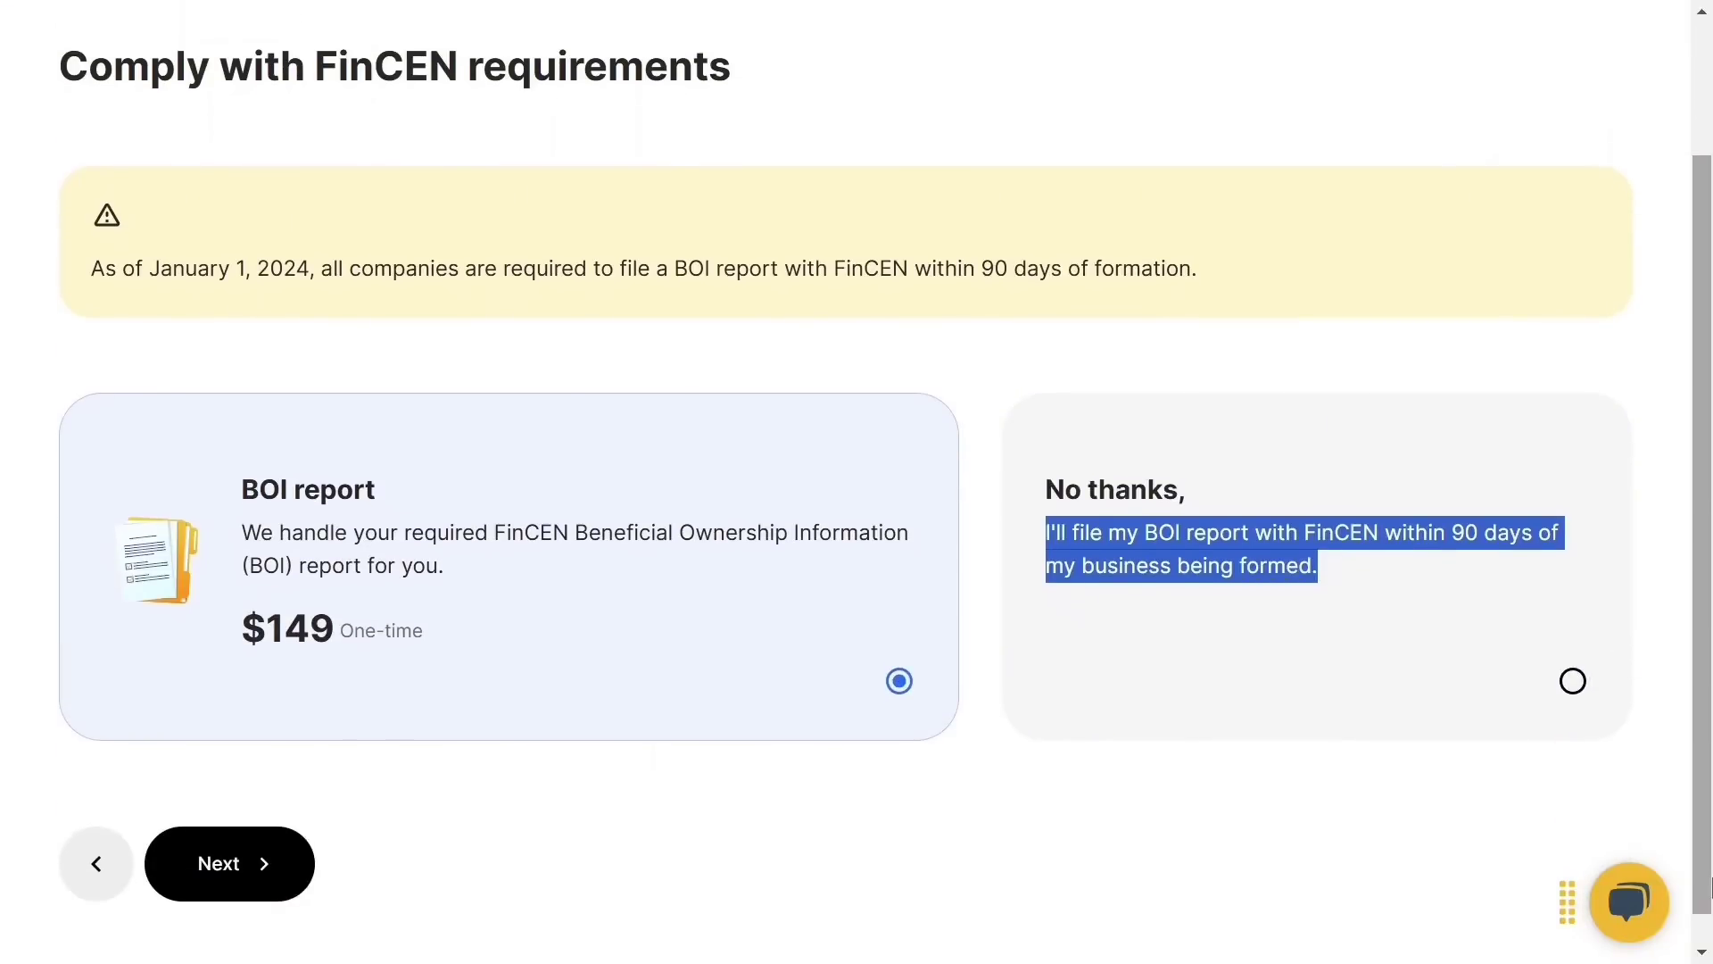
left_click(231, 889)
left_click_drag(67, 236, 1069, 210)
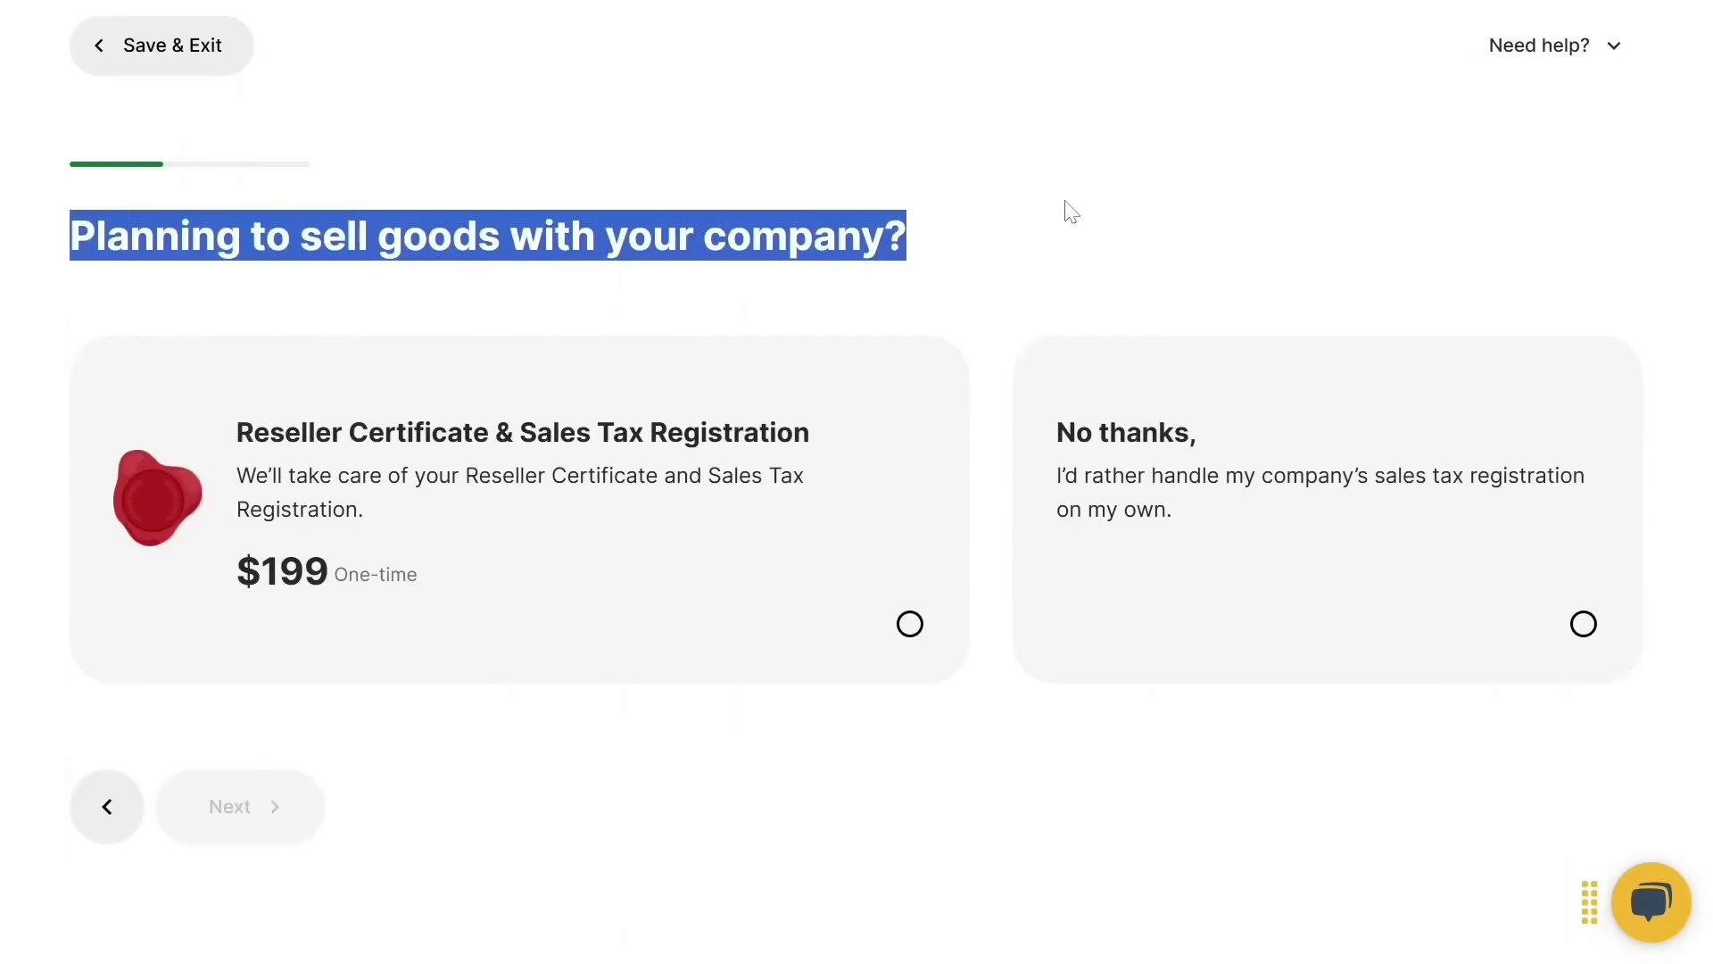
- Review the $199 one-time Reseller Certificate & Sales Tax Registration add-on against the No thanks option
left_click_drag(225, 433, 912, 431)
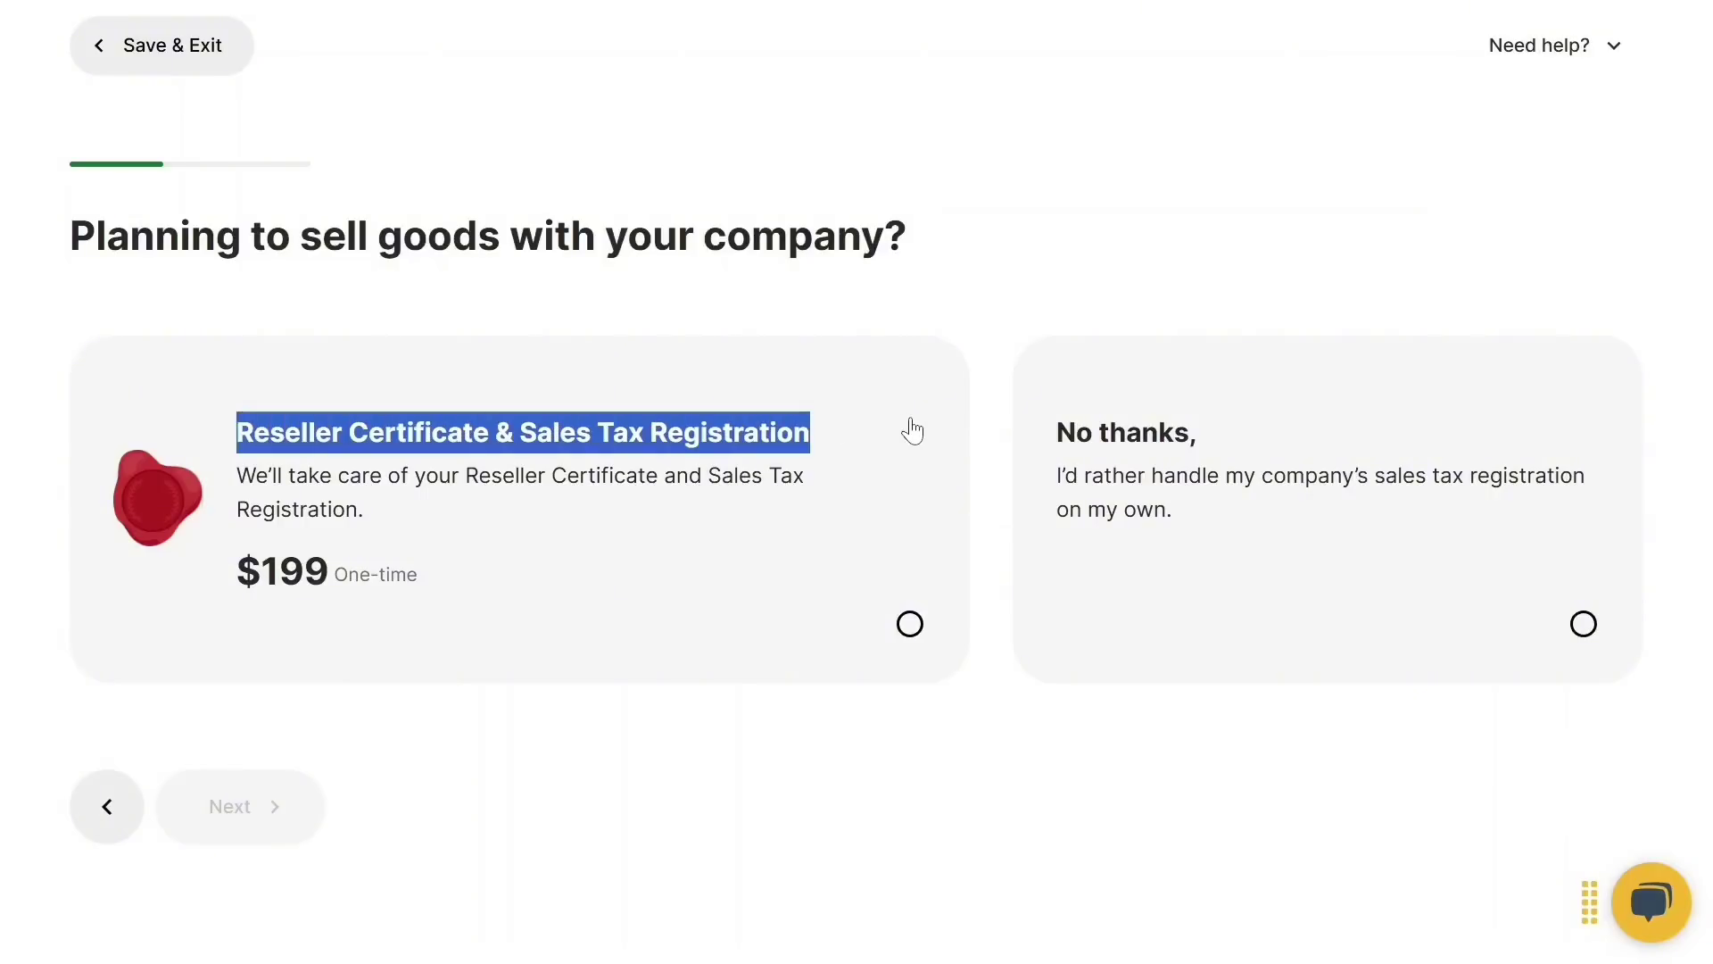
left_click_drag(234, 475, 374, 535)
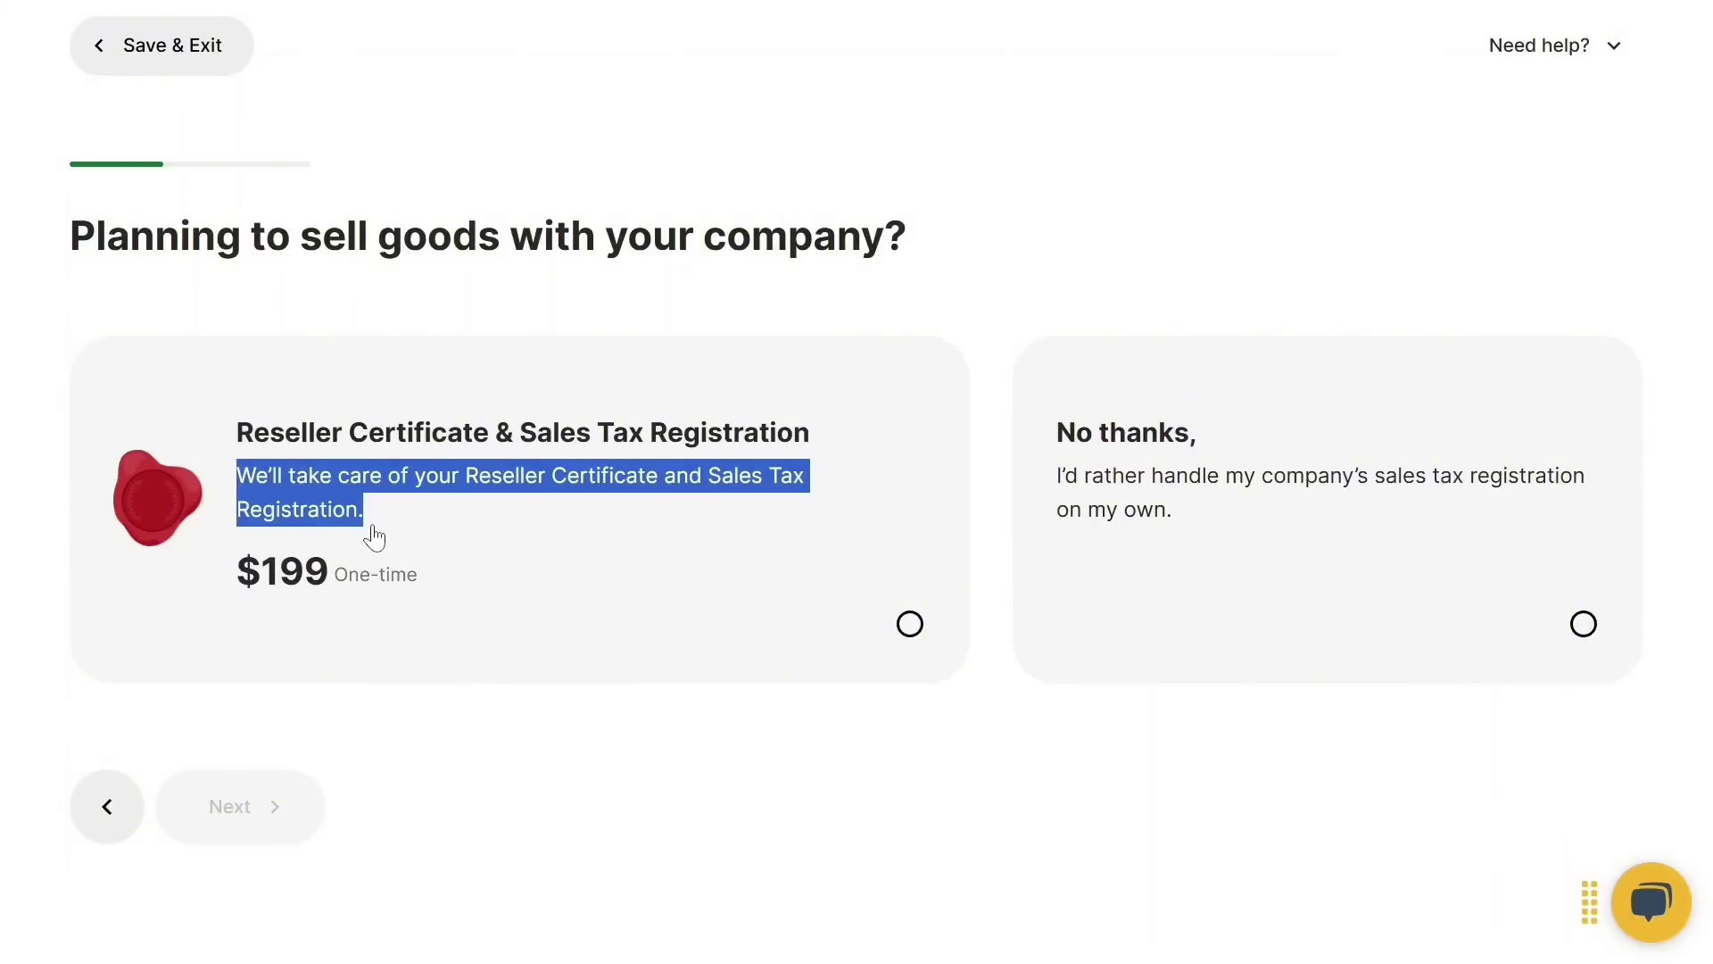
left_click_drag(207, 611, 446, 563)
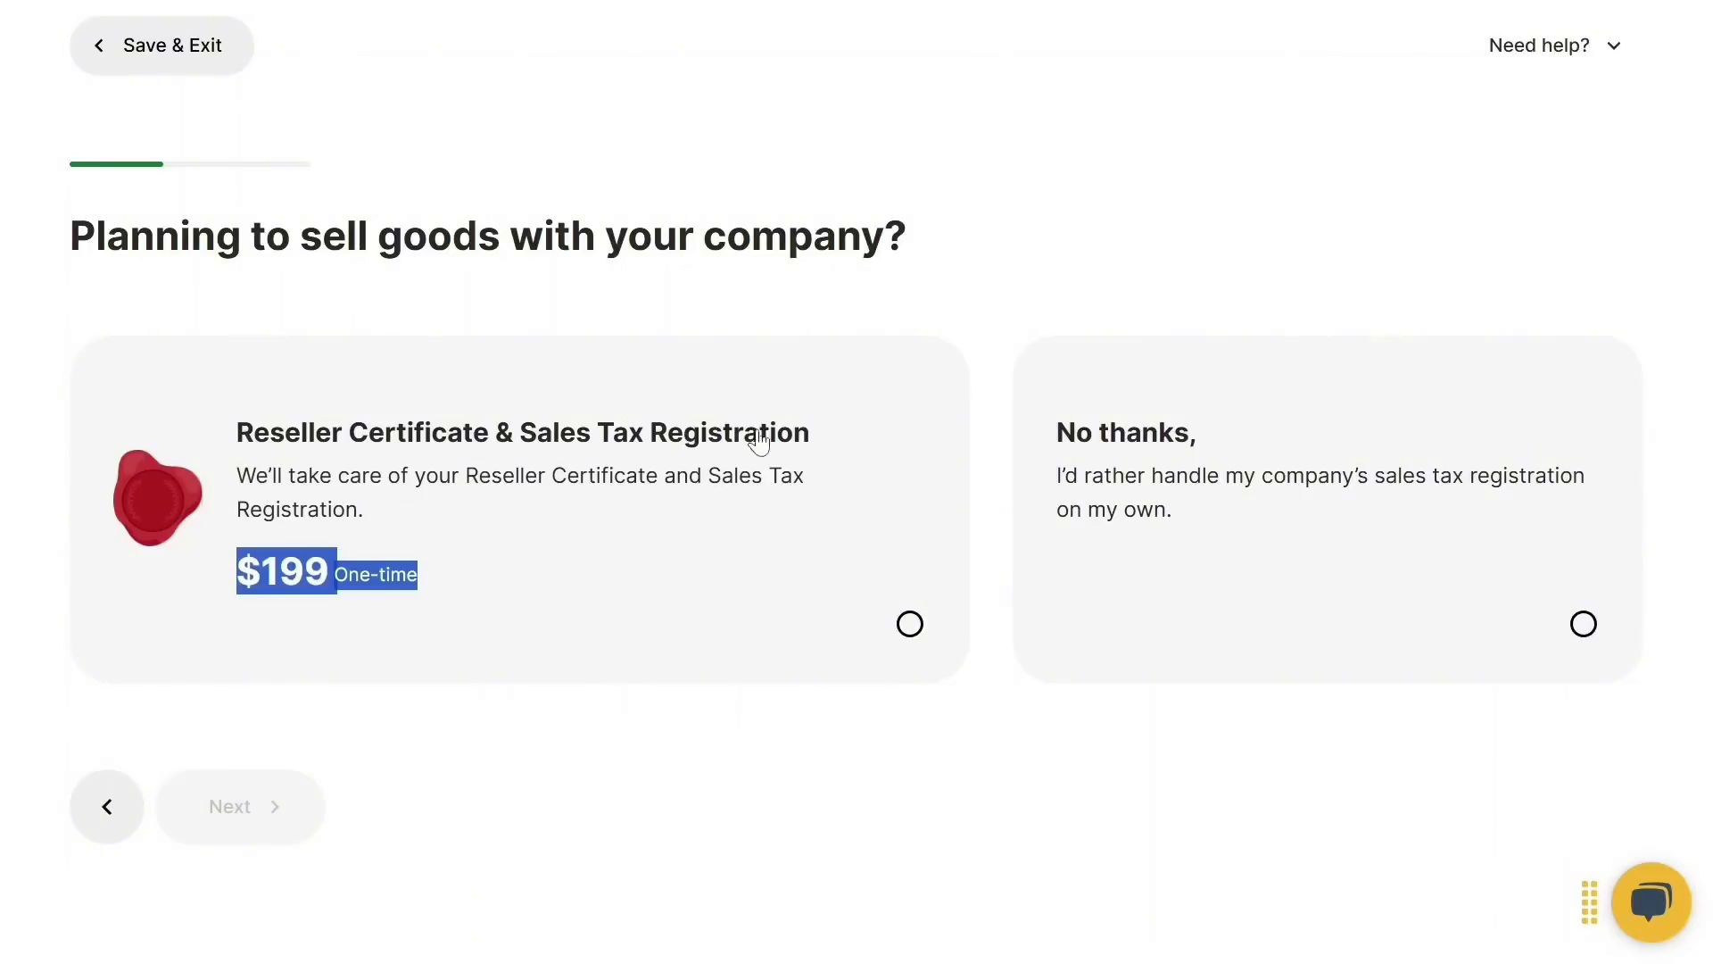
left_click_drag(1051, 443, 1231, 447)
left_click(1055, 483)
left_click_drag(1054, 483, 1187, 563)
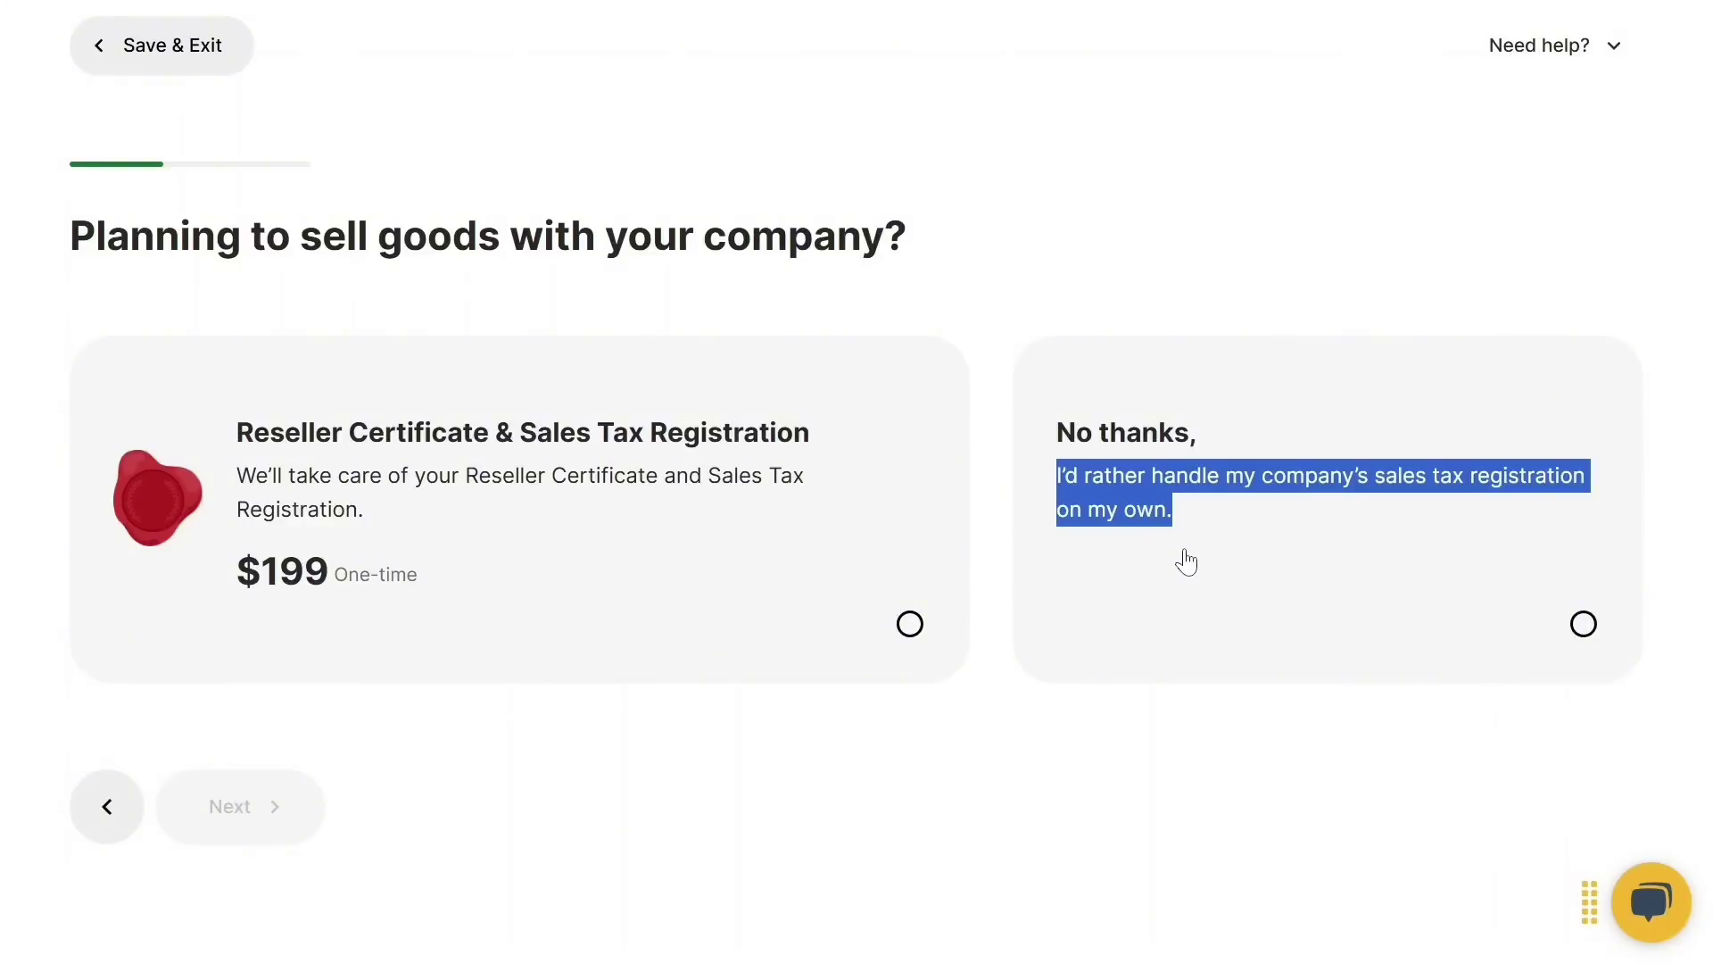
- Choose the Reseller Certificate & Sales Tax Registration add-on and continue to the Ready for checkout? summary
left_click(914, 630)
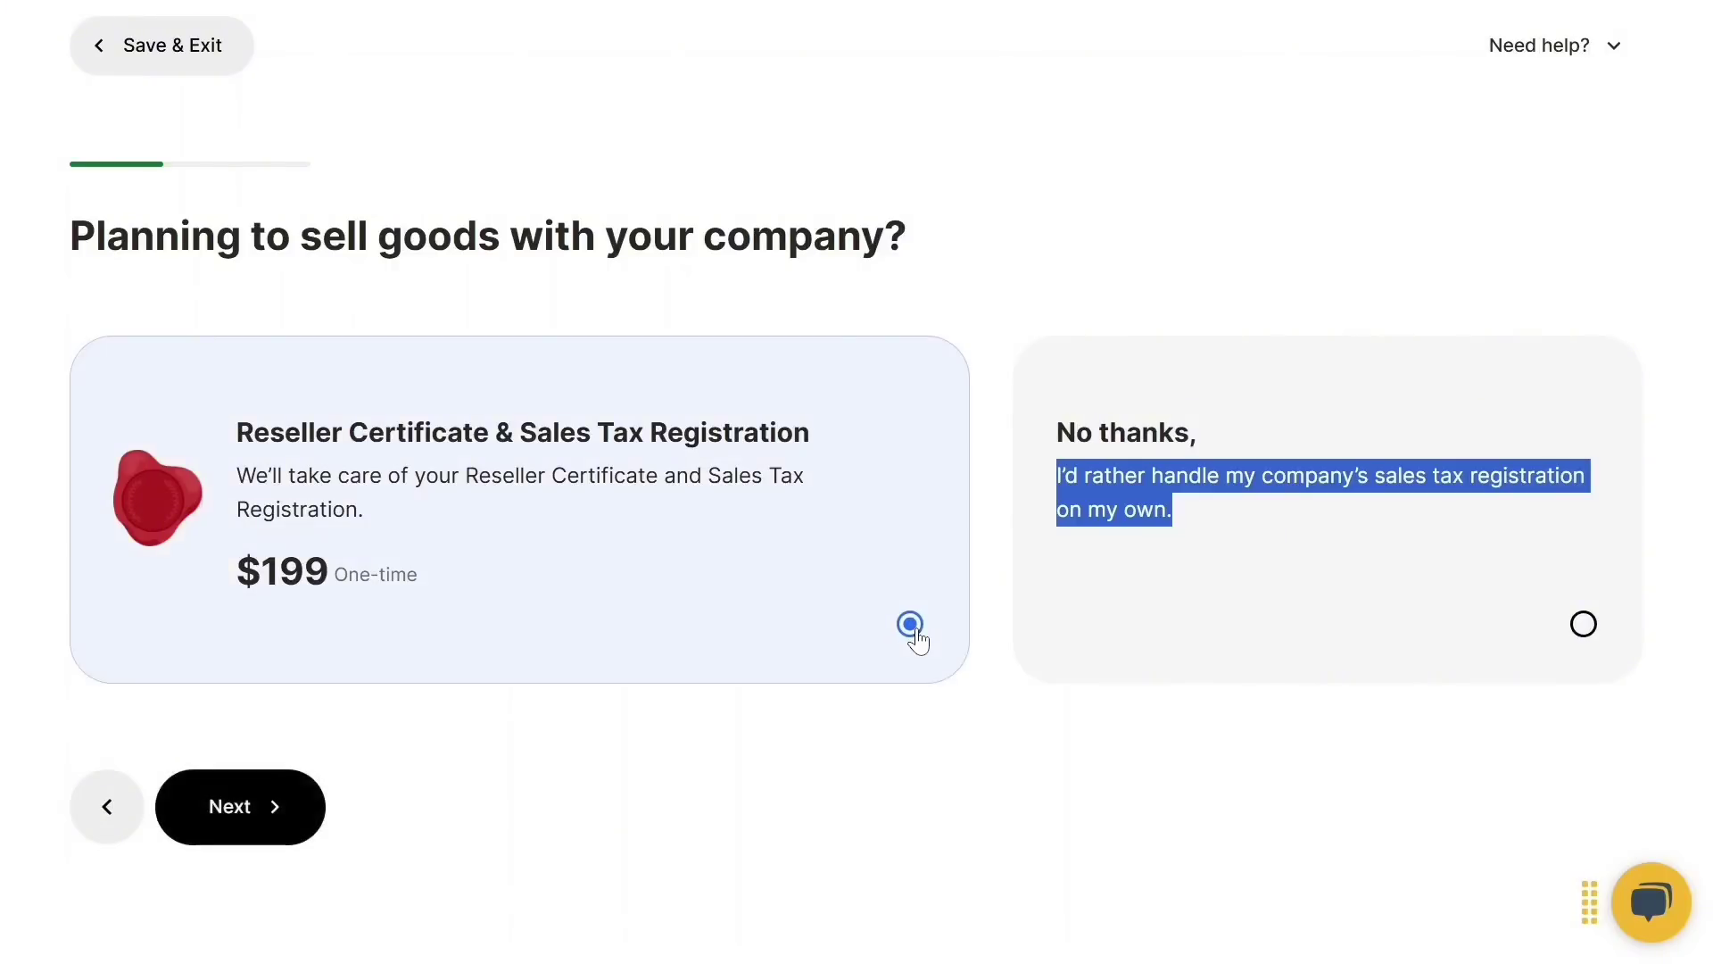
left_click(284, 814)
triple_click(708, 264)
left_click(708, 264)
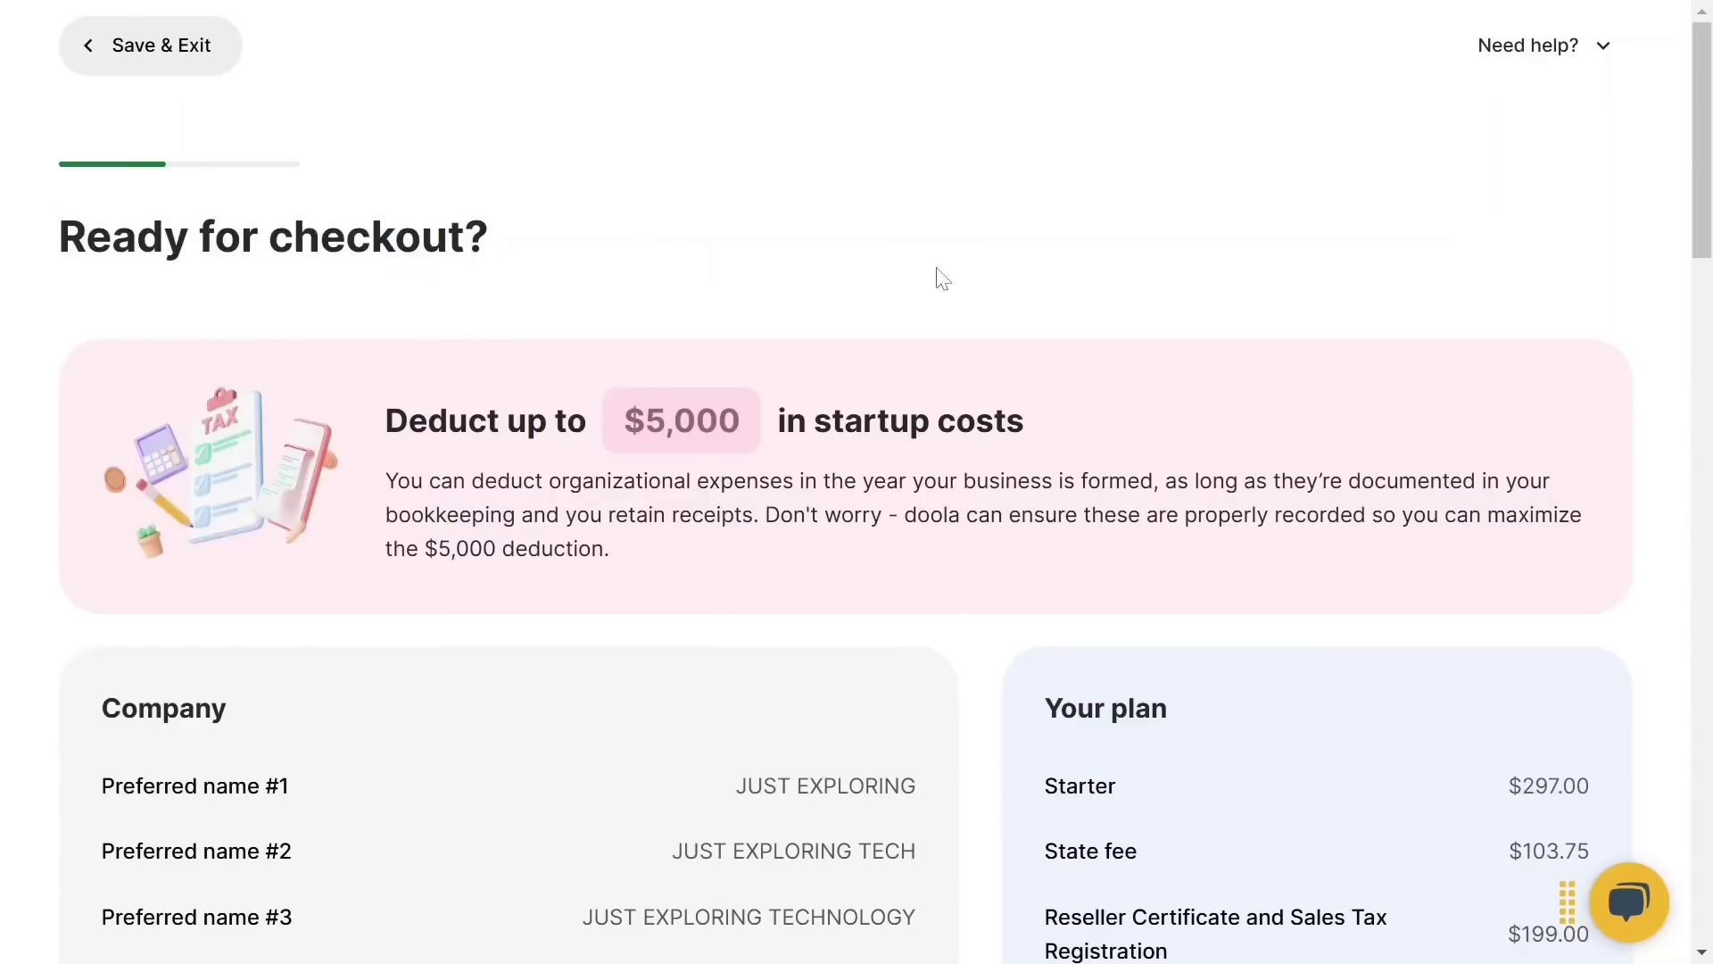
scroll(934, 275, "down", 7)
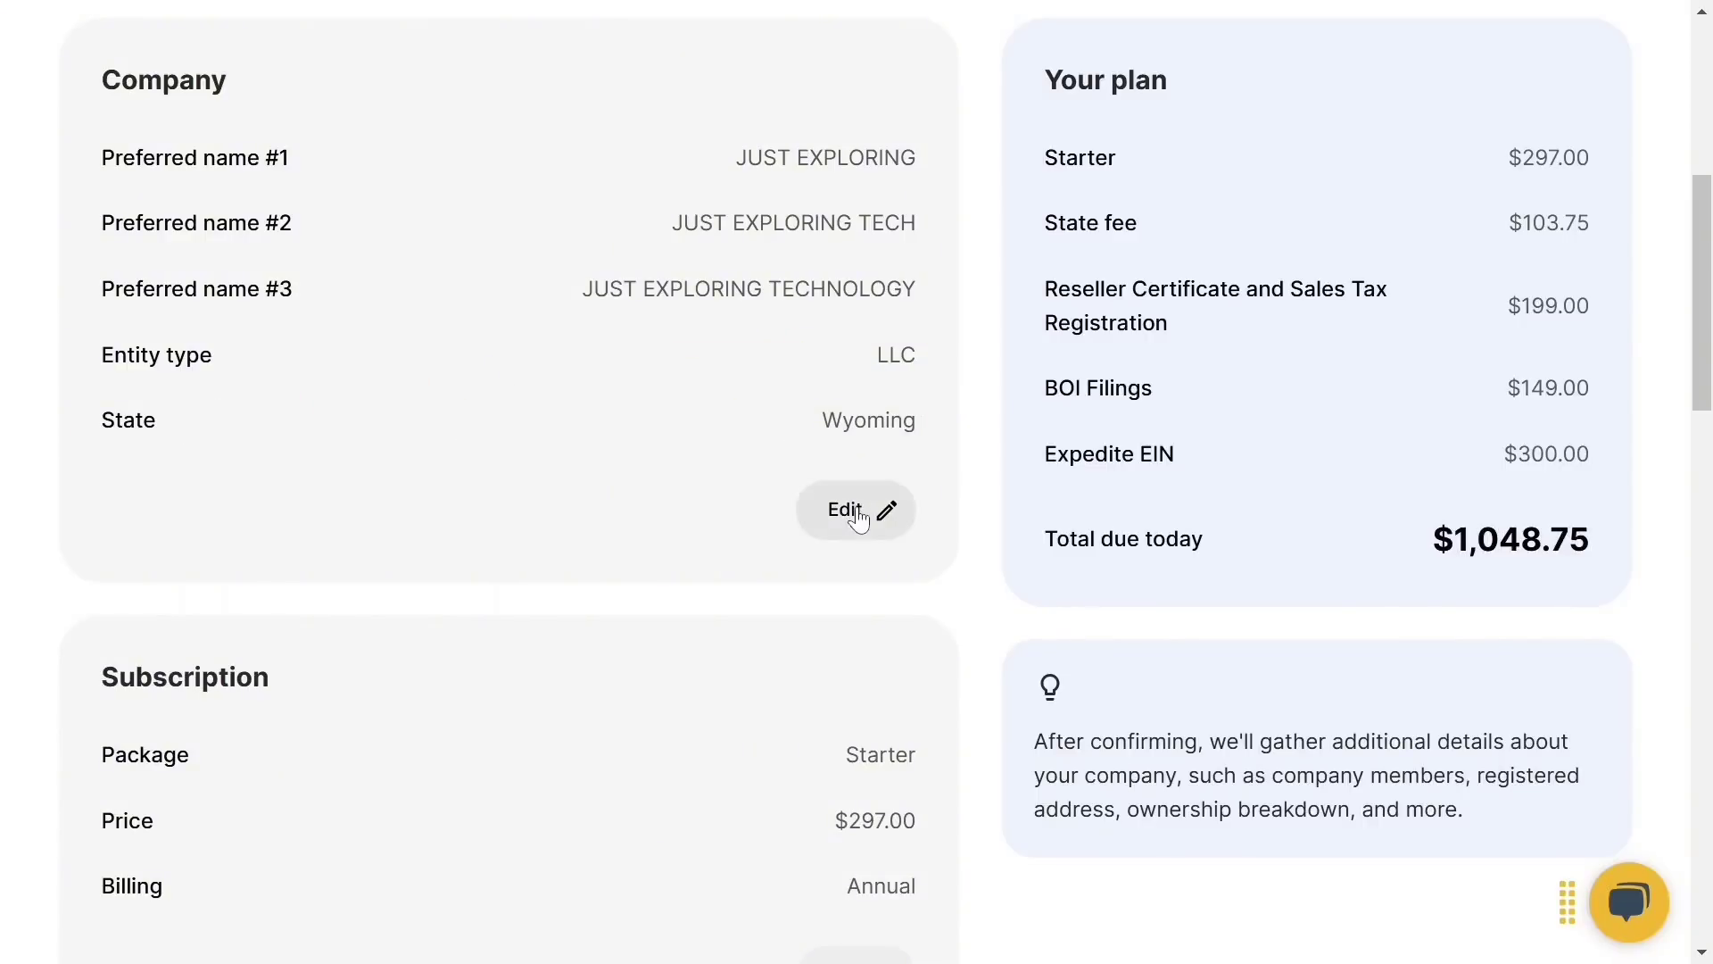
scroll(630, 498, "down", 1)
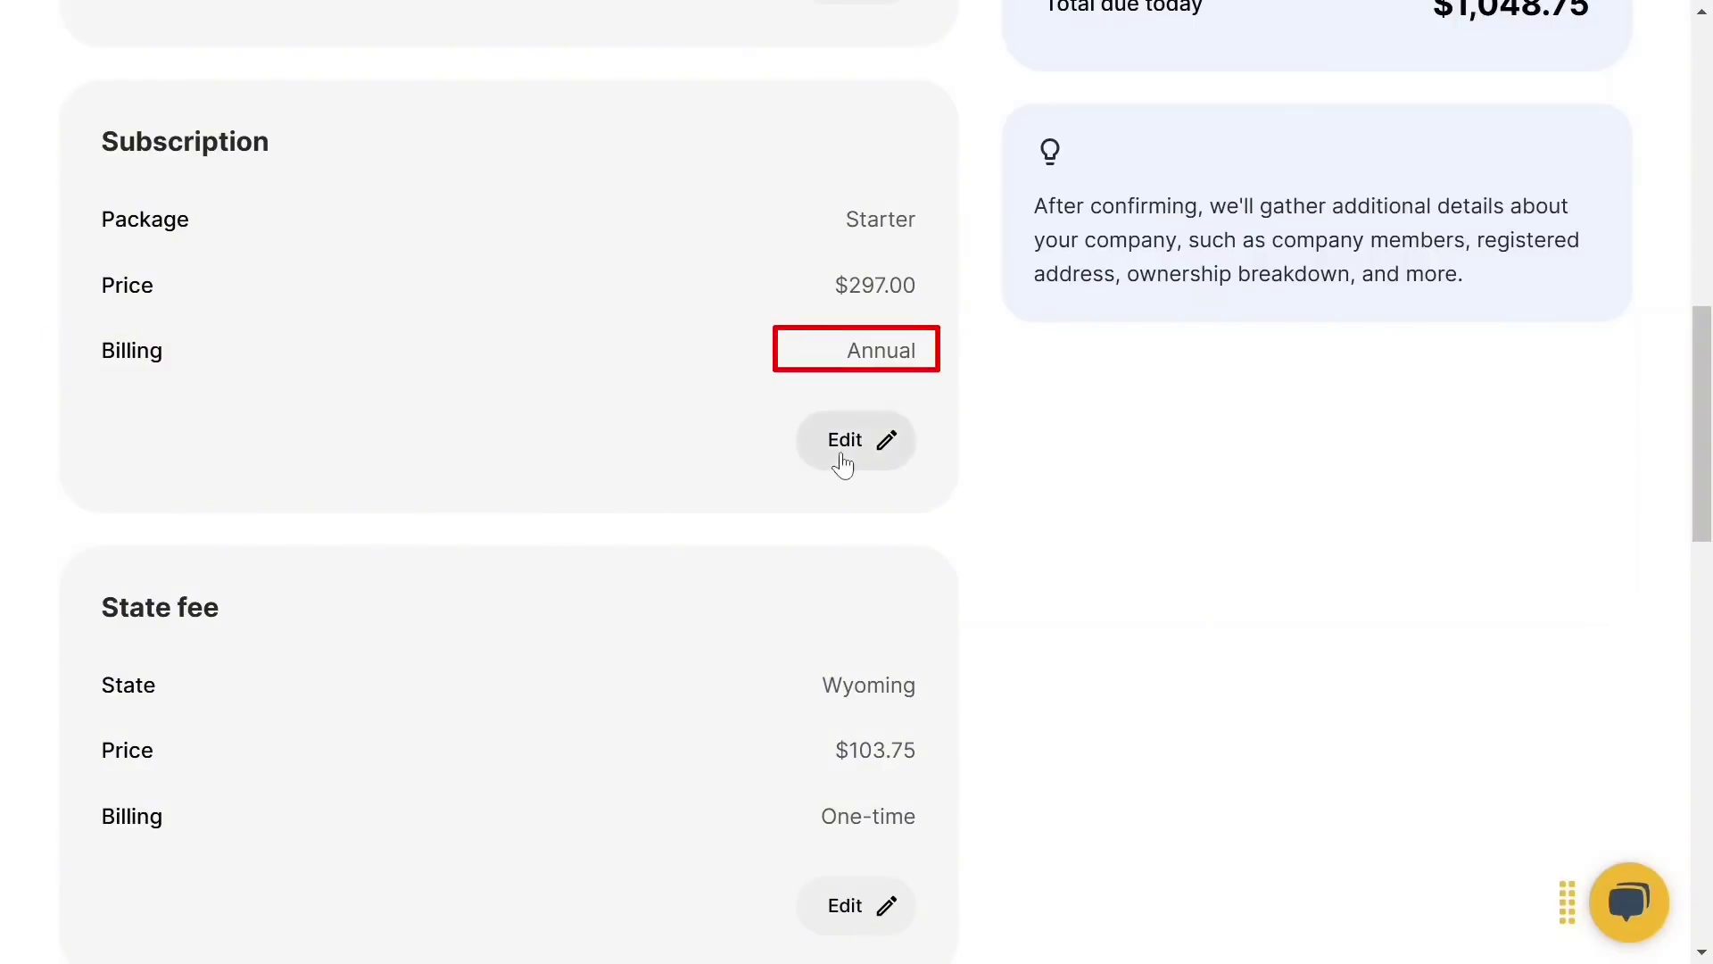
key("ctrl+f")
scroll(711, 429, "down", 5)
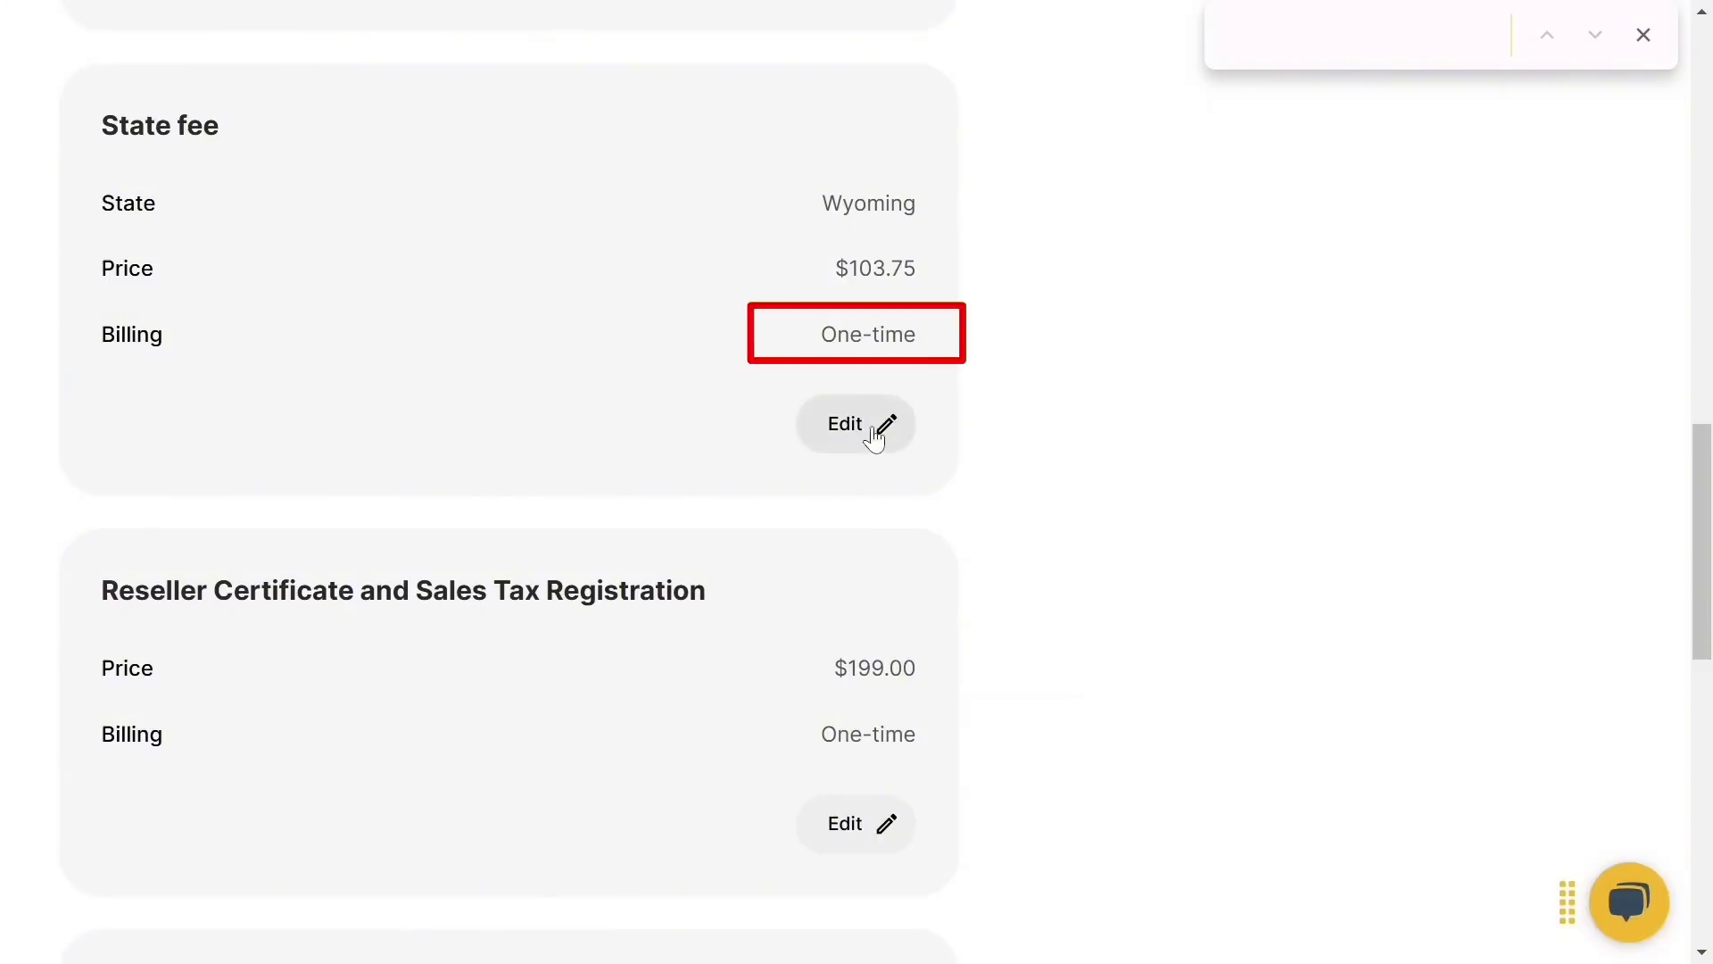
scroll(599, 384, "down", 1)
scroll(603, 386, "down", 5)
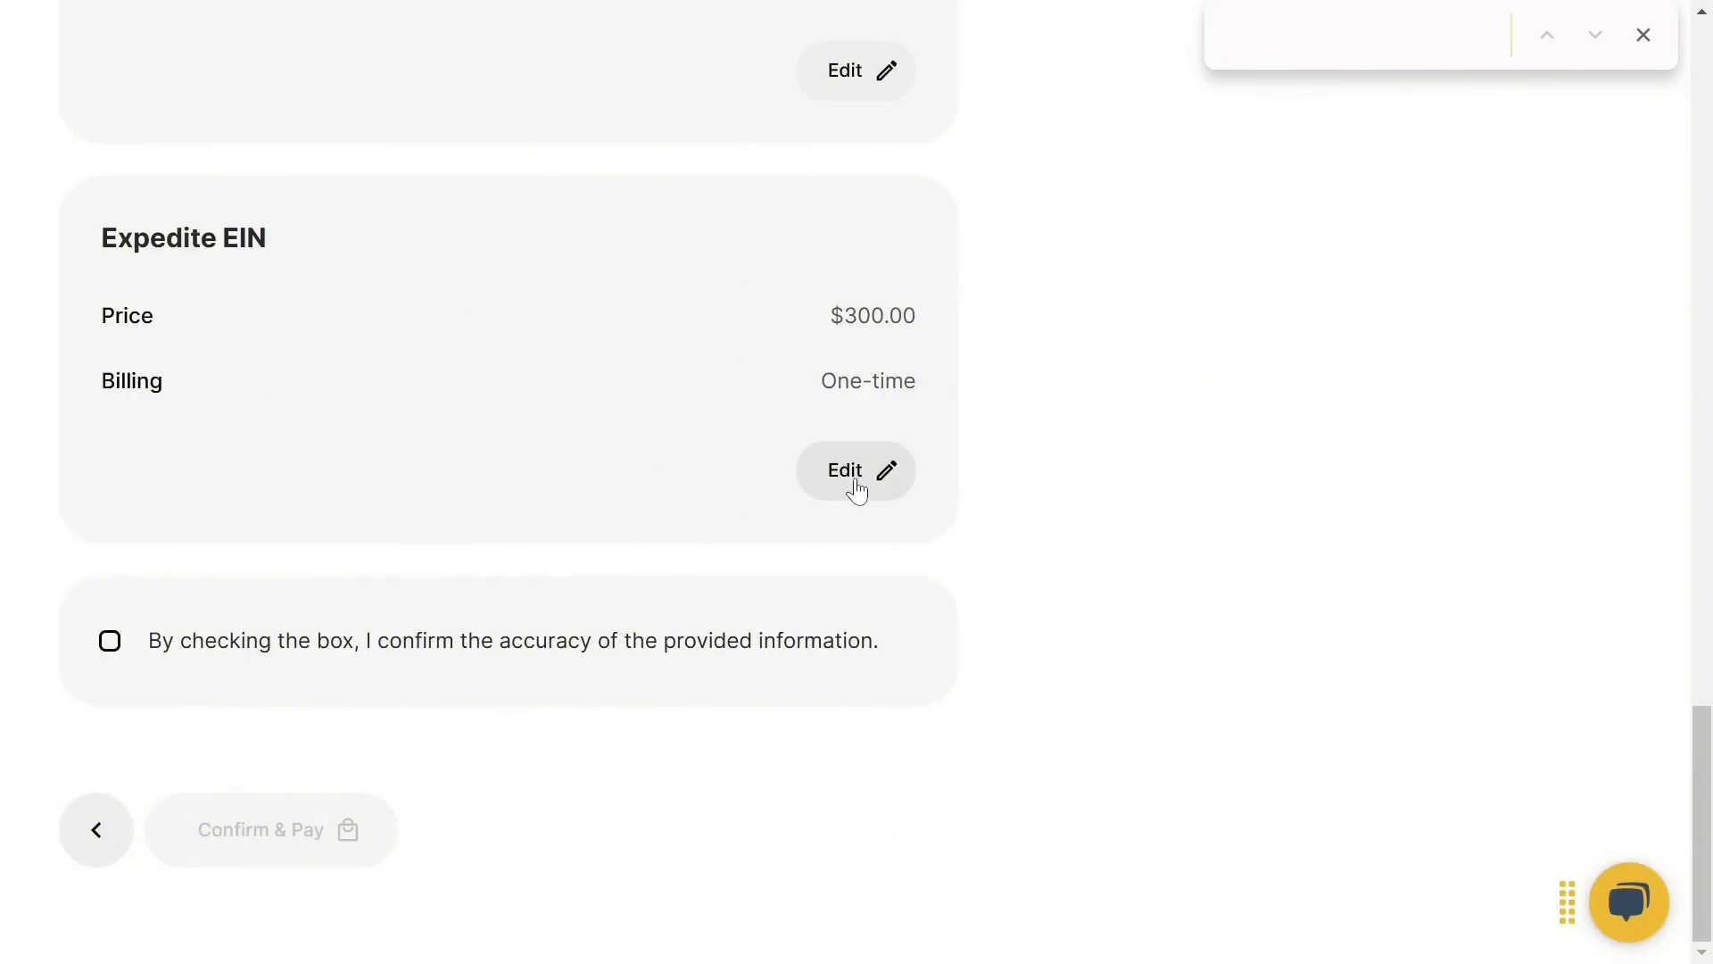
scroll(708, 433, "up", 20)
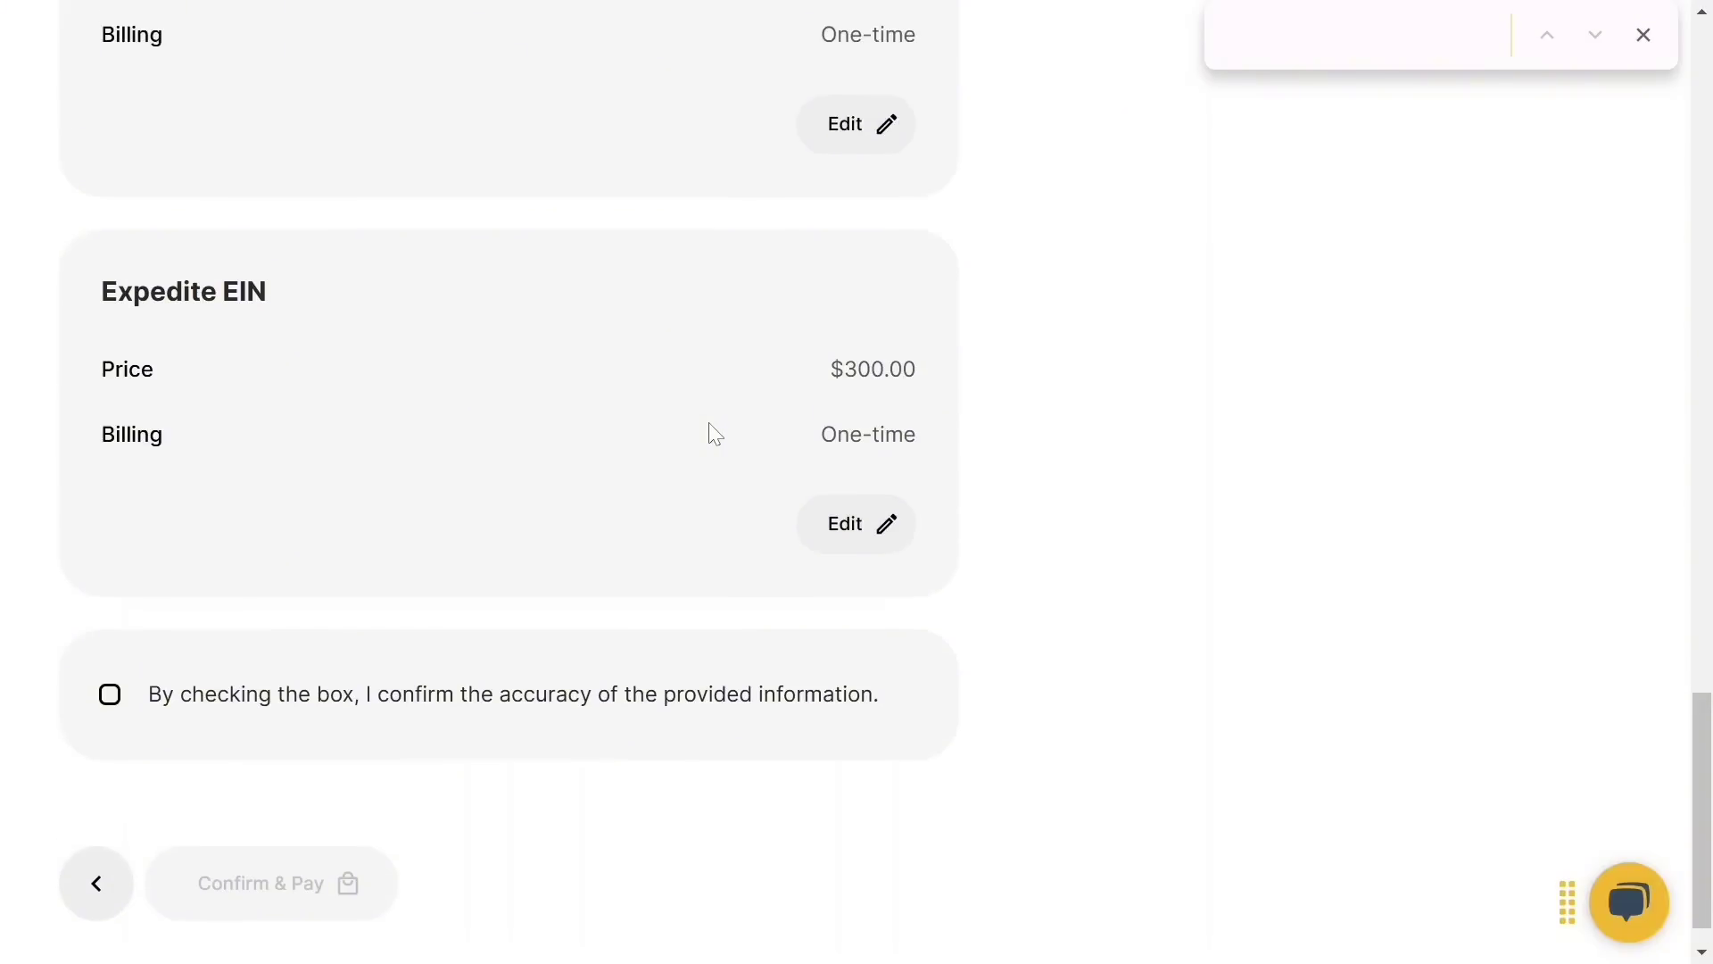
- Close the find bar and review each plan line: Starter $297, state fee $103.75, add-ons, $1,048.75 total
key("Escape")
left_click_drag(1042, 104, 1251, 93)
left_click_drag(1042, 182, 1635, 168)
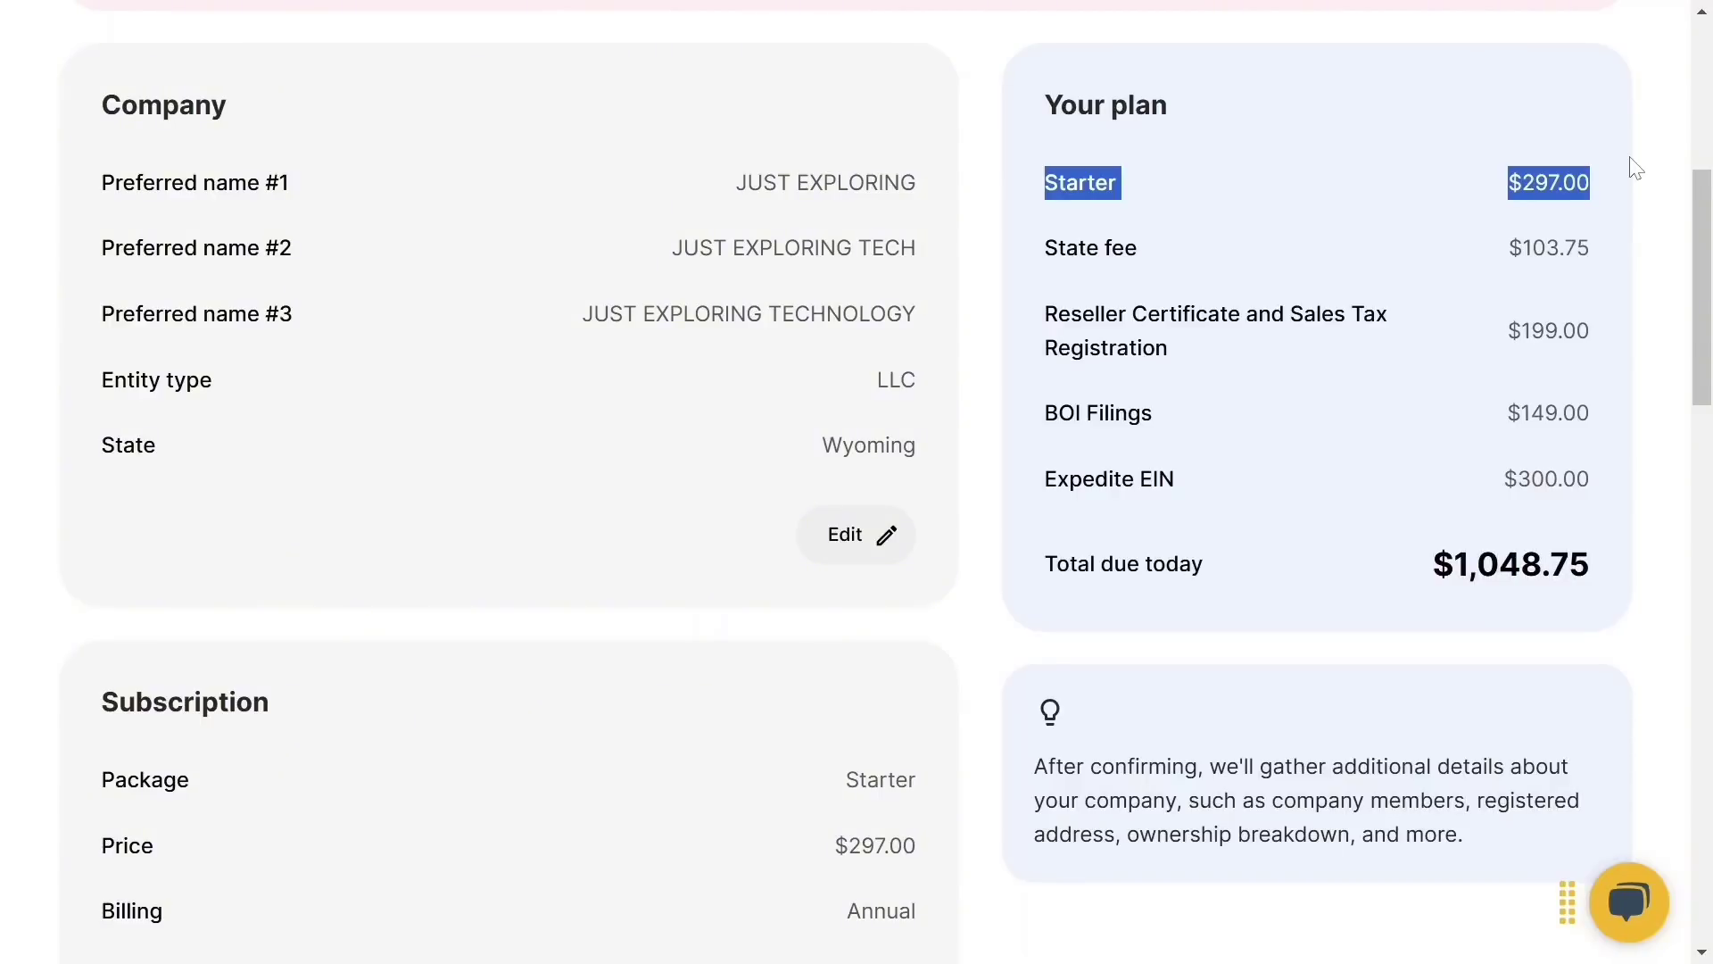
left_click_drag(1042, 248, 1681, 230)
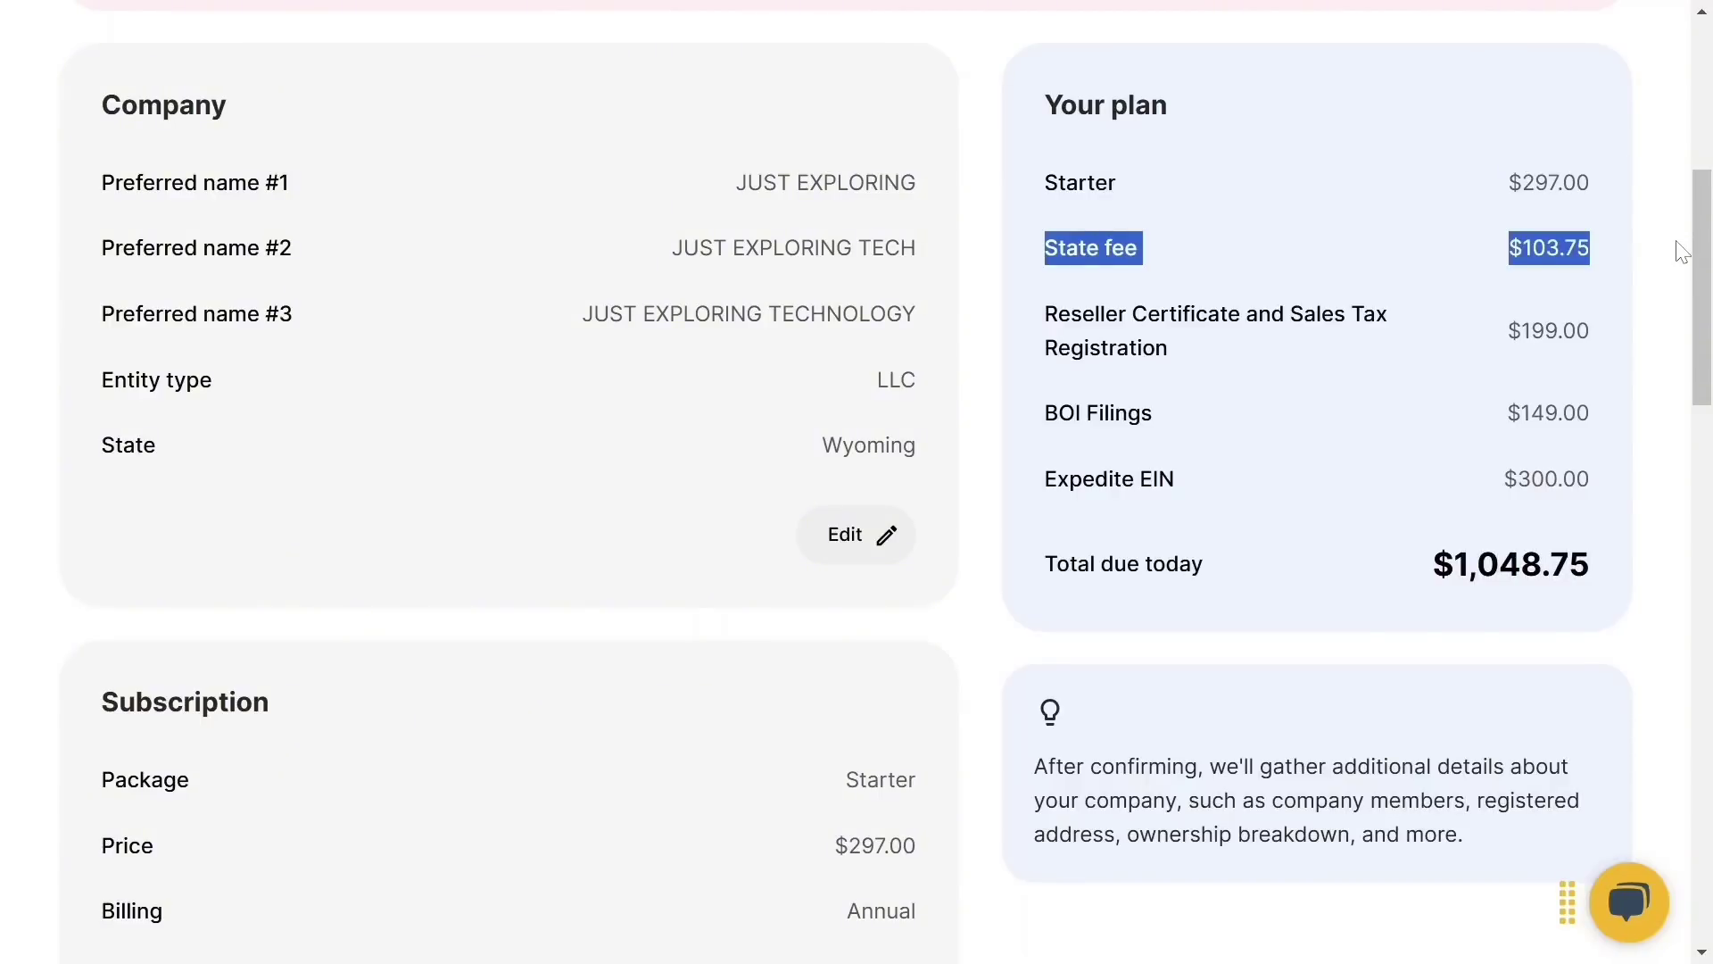
left_click_drag(1042, 313, 1641, 340)
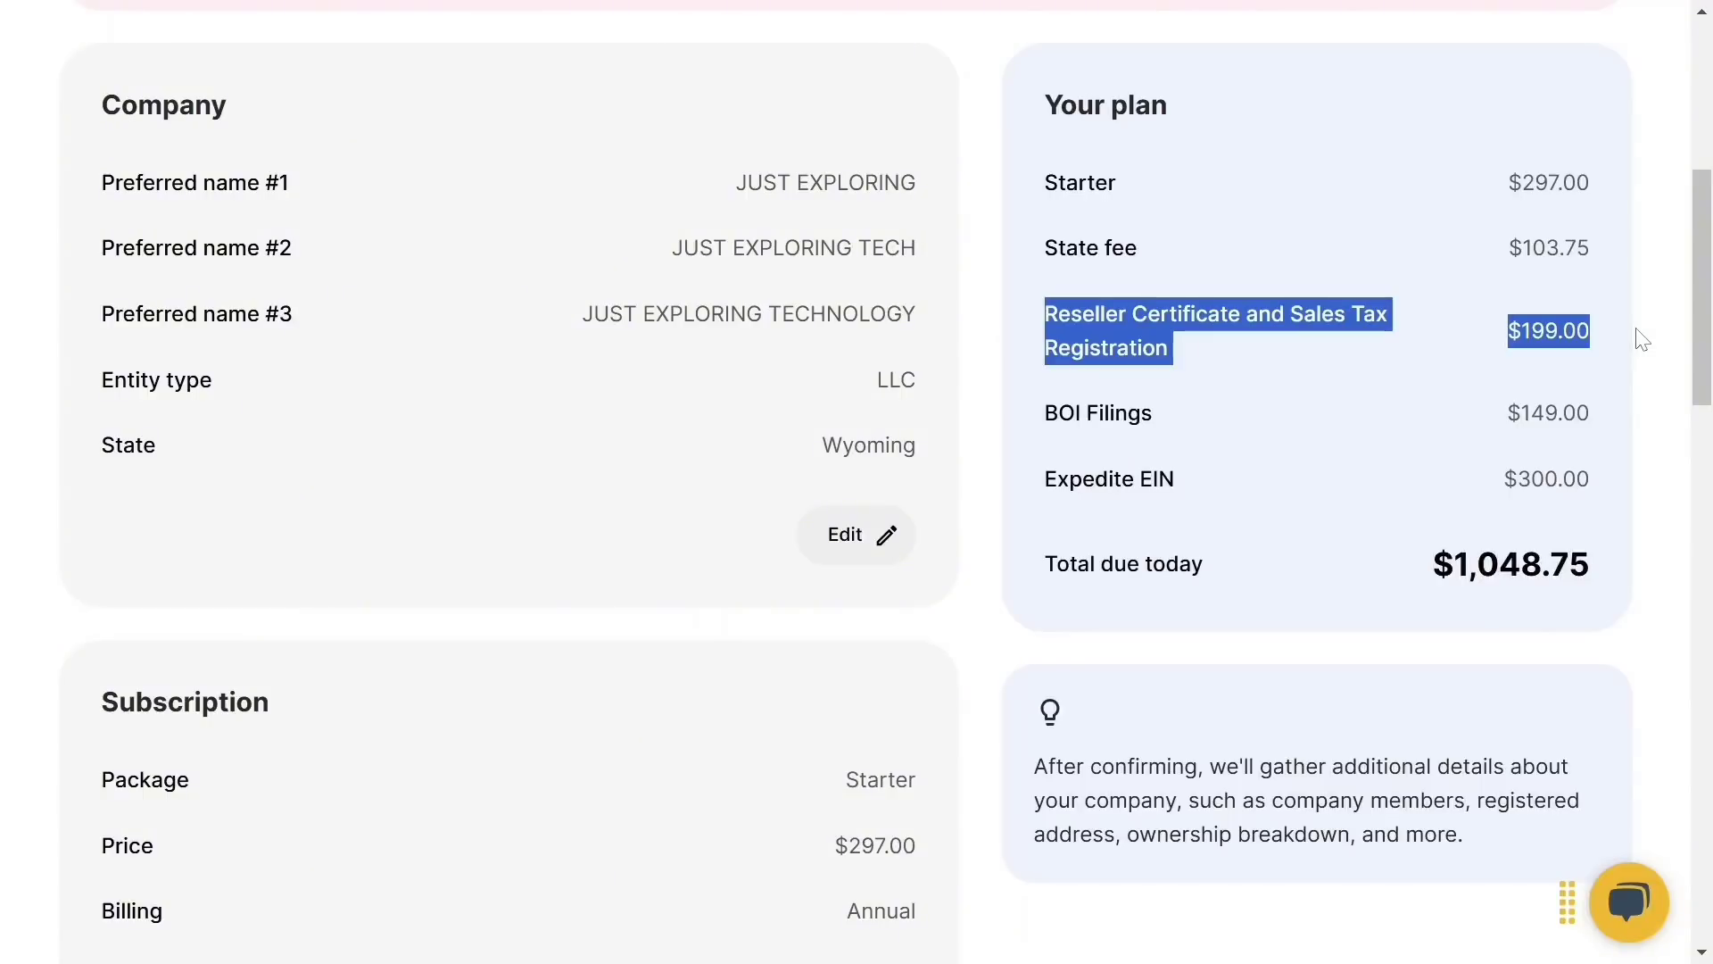
left_click_drag(1042, 419, 1632, 421)
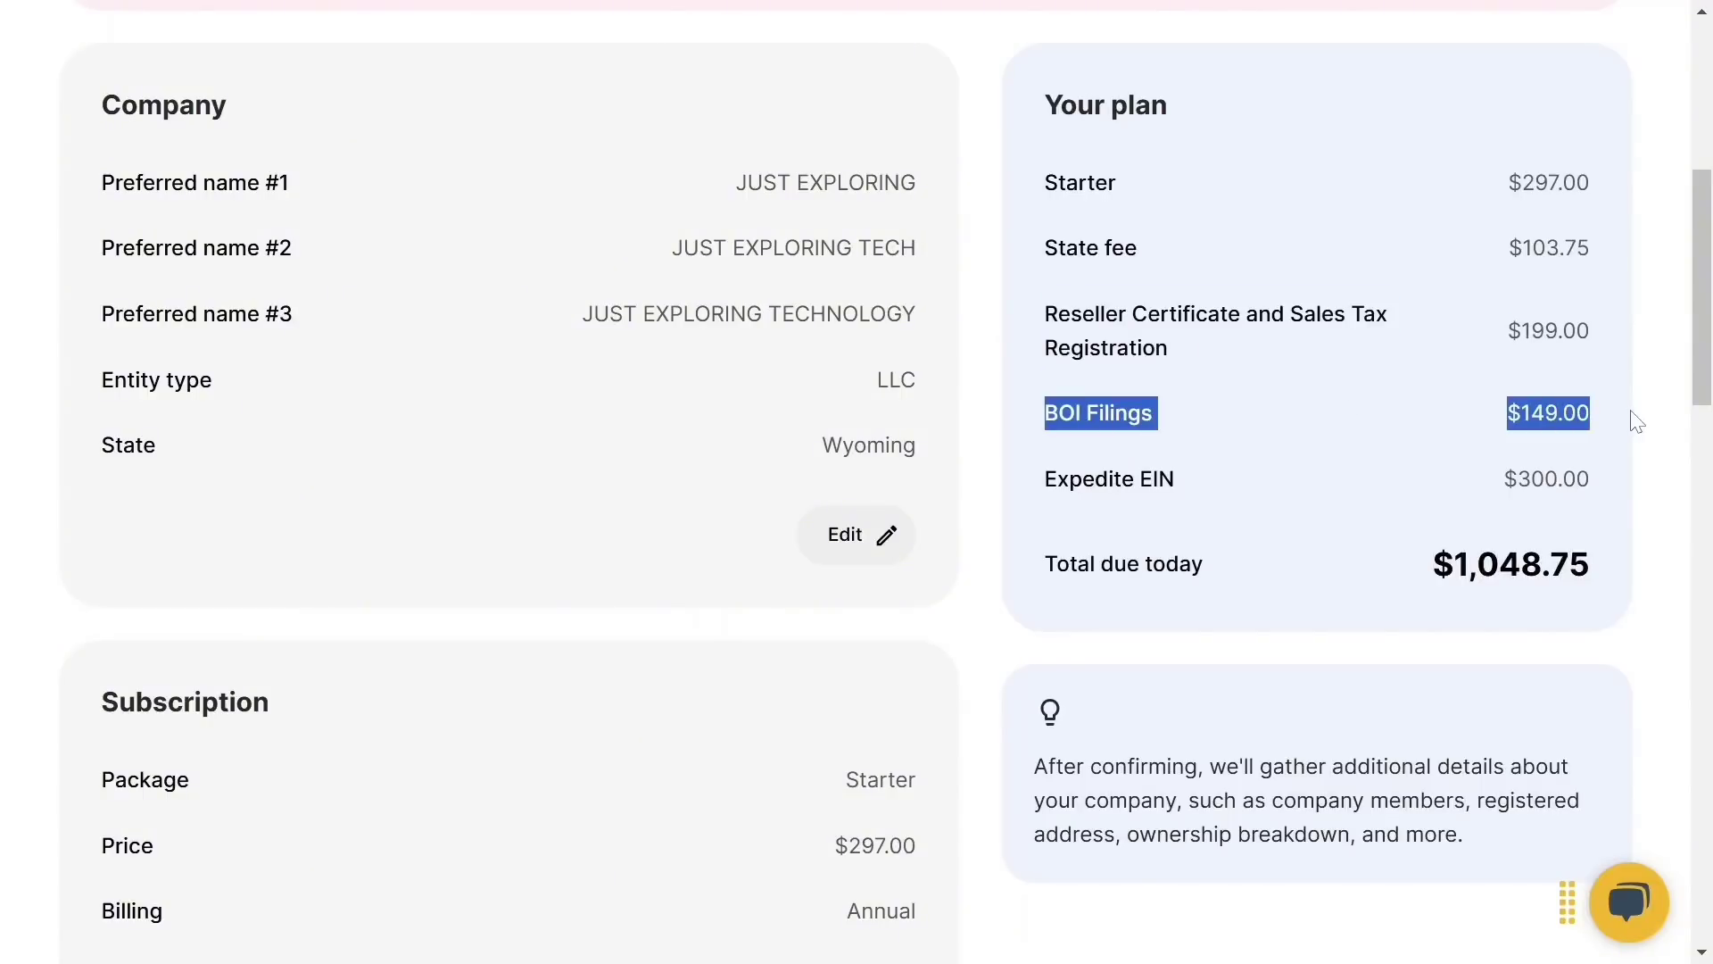
left_click_drag(1042, 482, 1633, 486)
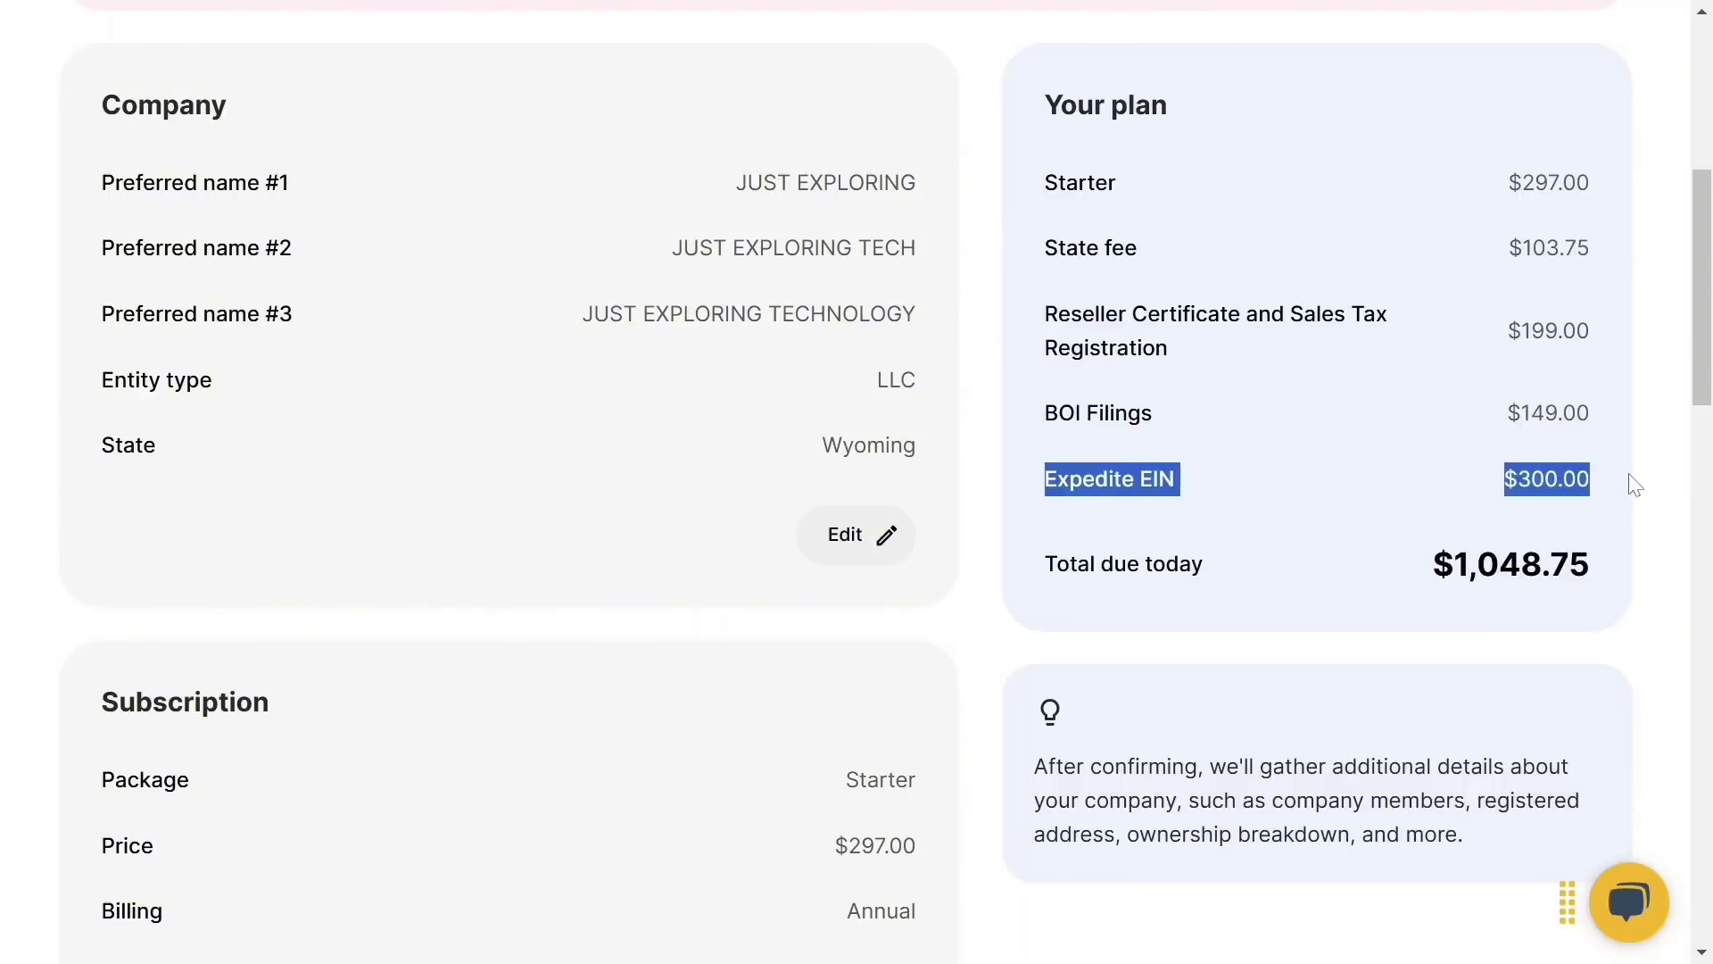
left_click_drag(1042, 564, 1633, 578)
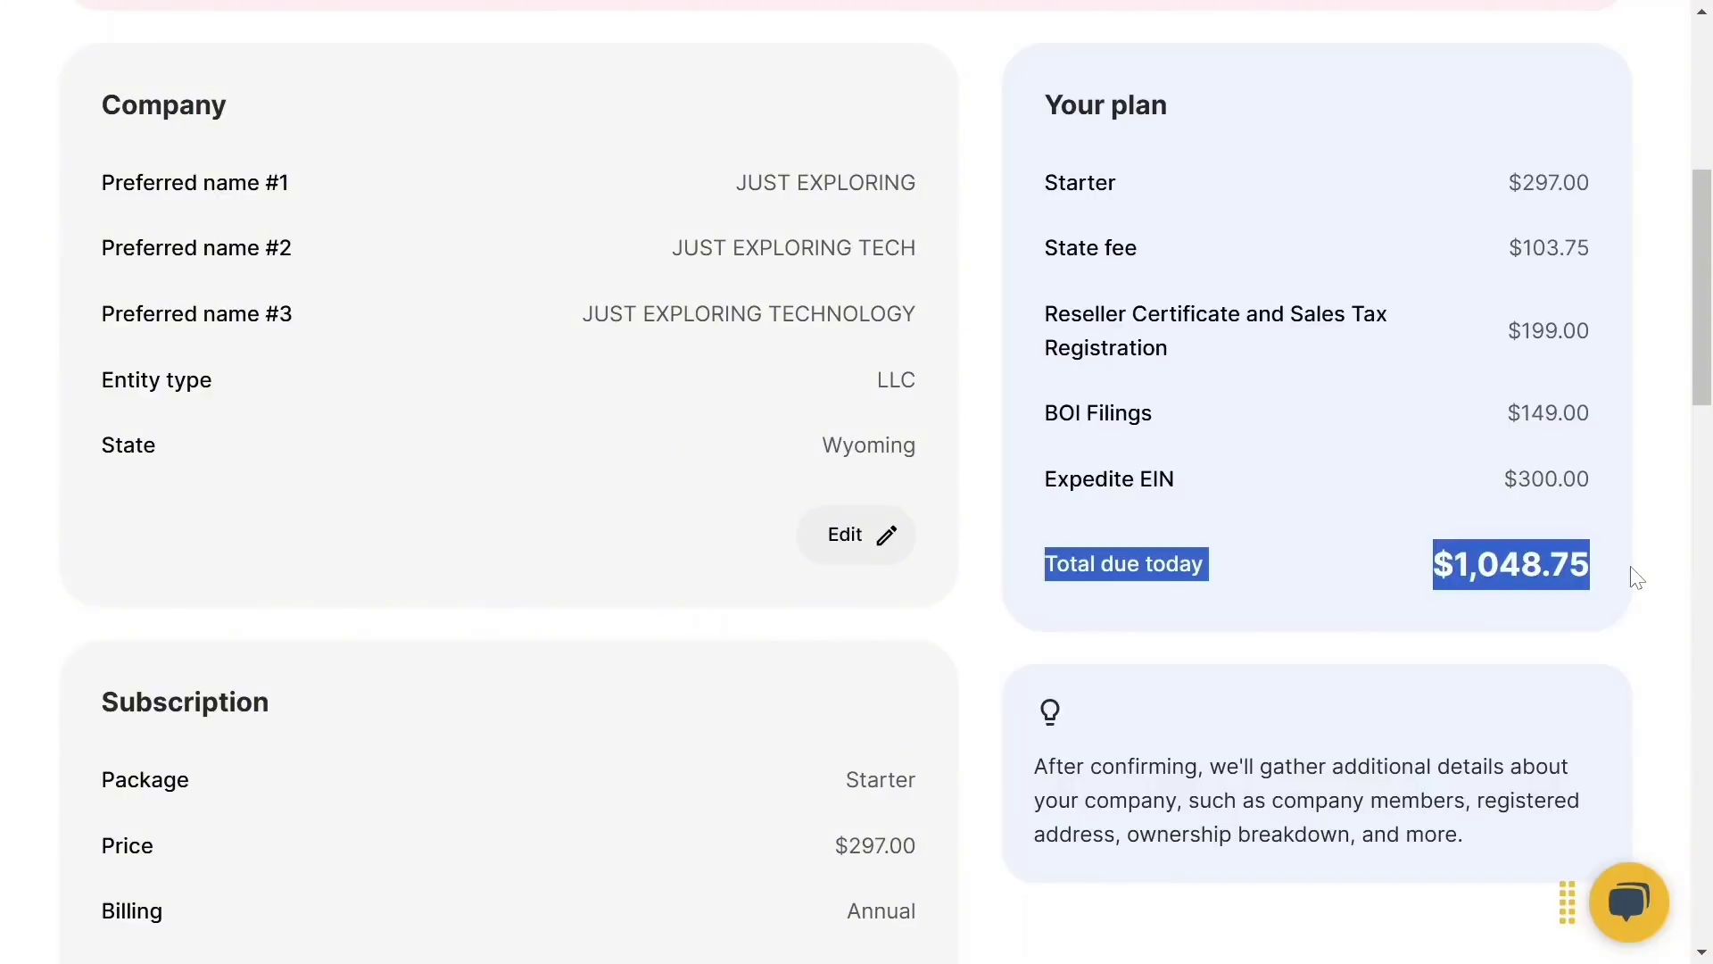
- Scroll down to the order accuracy confirmation statement
left_click(1635, 578)
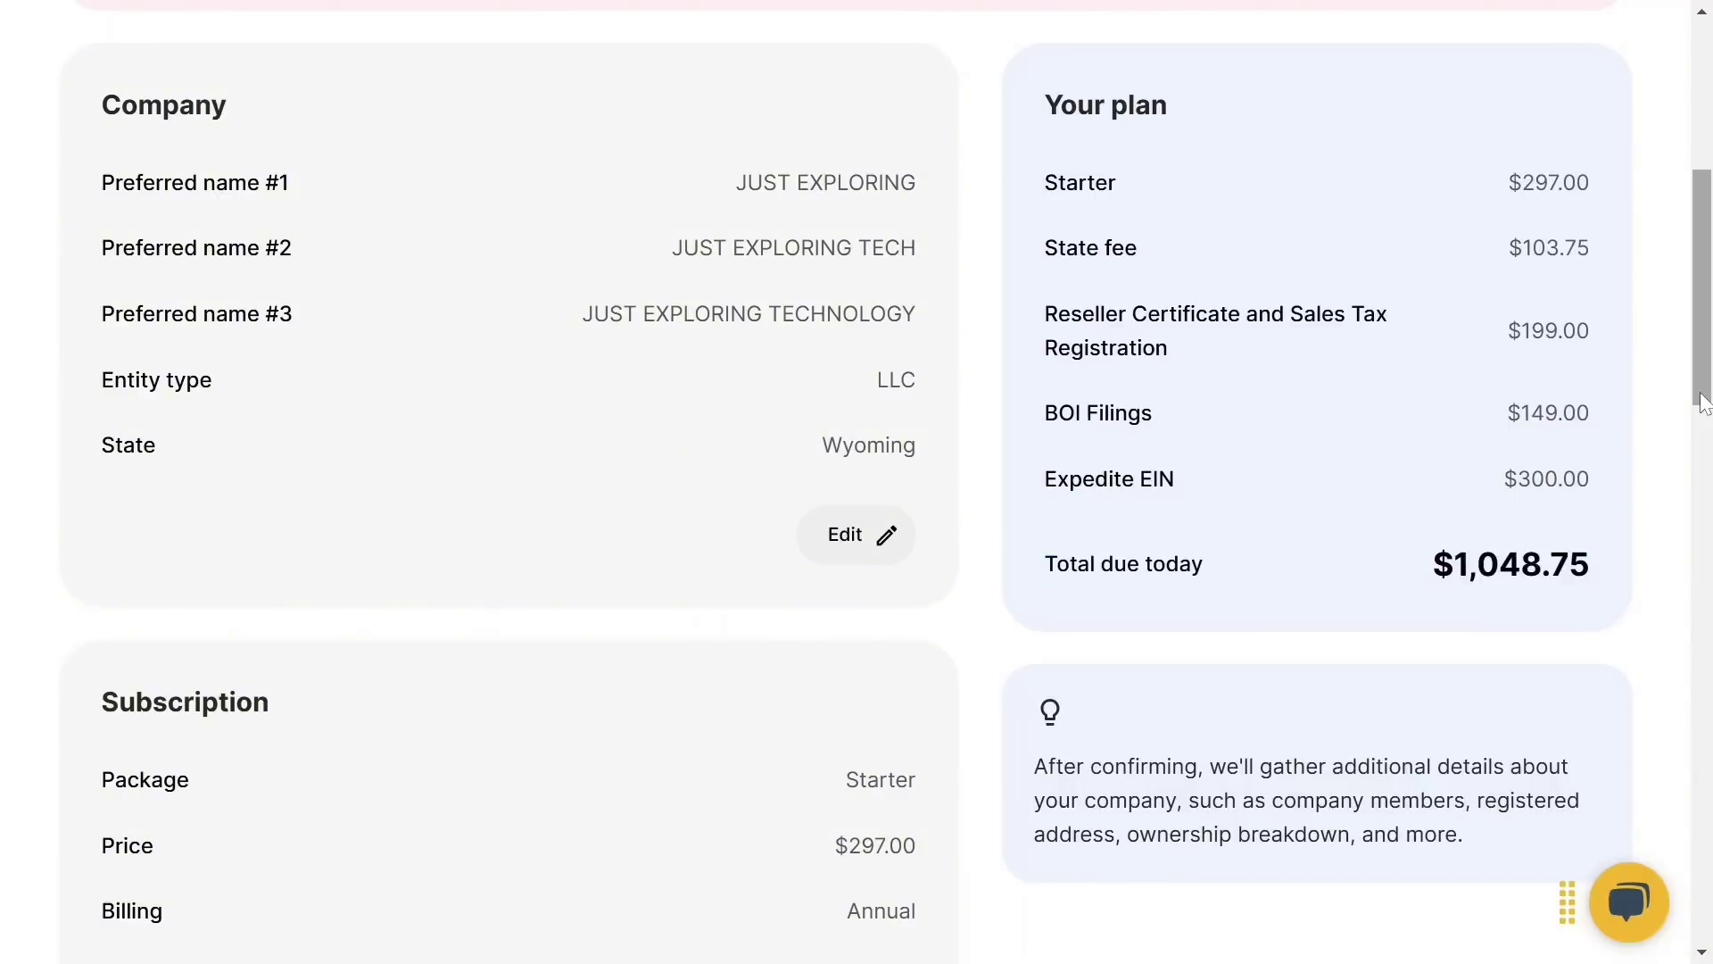
scroll(1636, 578, "down", 15)
left_click_drag(141, 649, 1008, 685)
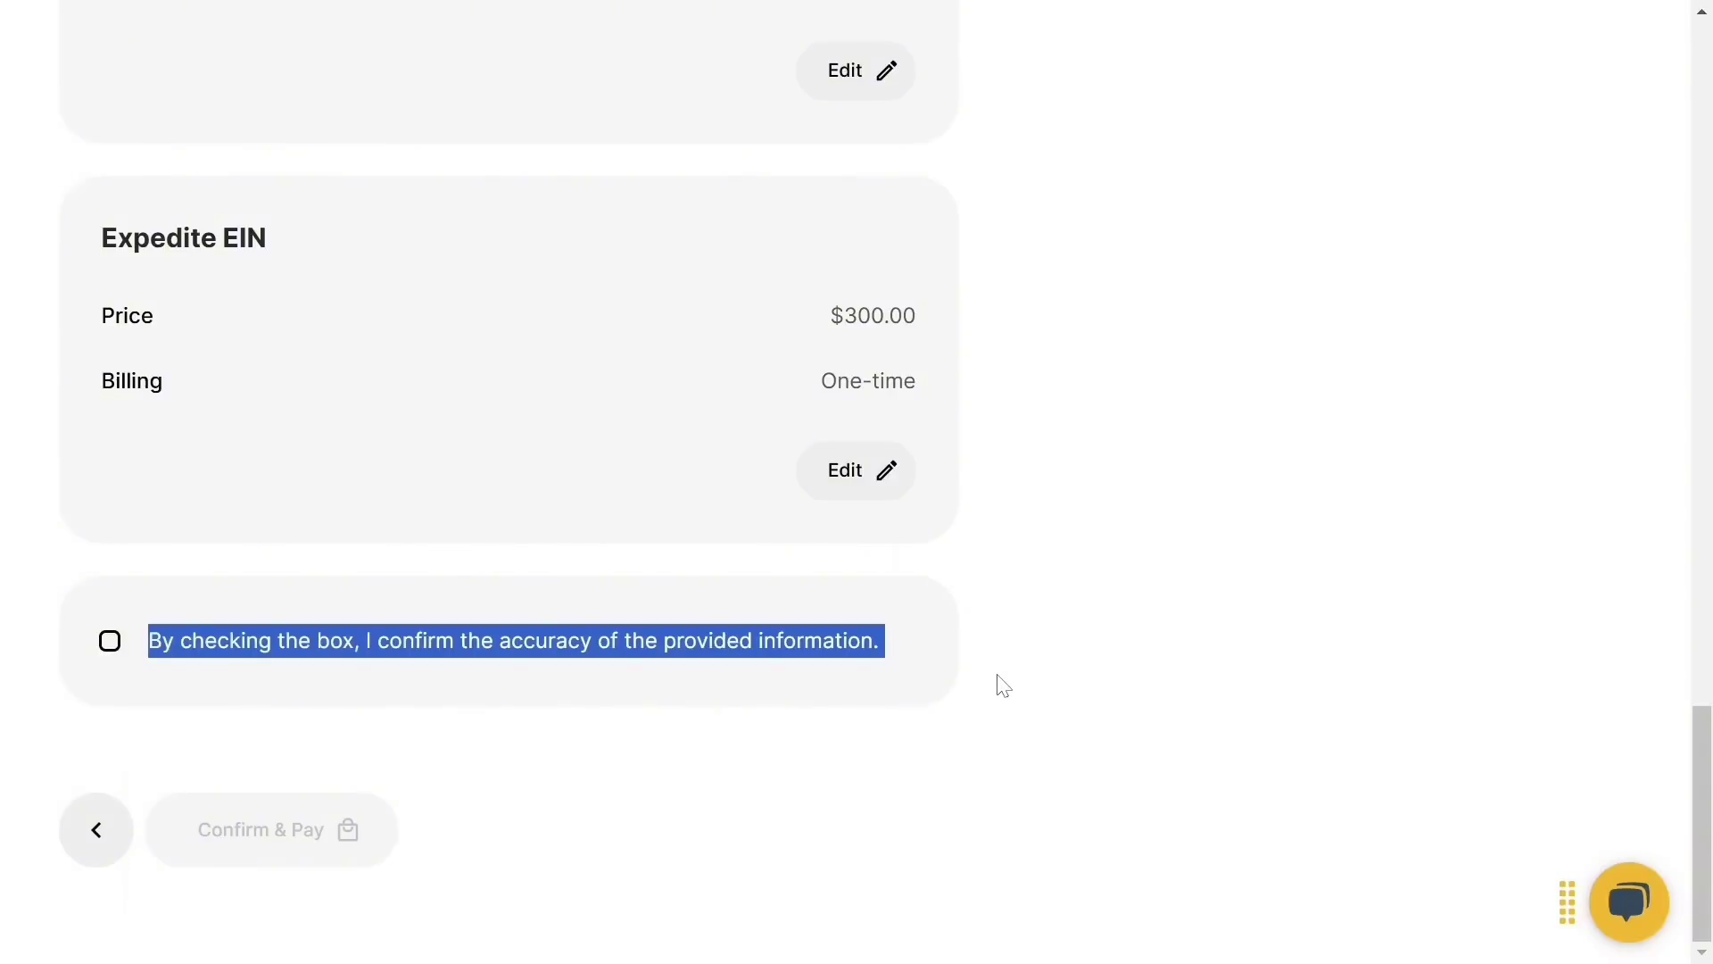
- Confirm the order information is accurate and proceed to Stripe payment for $1,048.75
left_click(108, 651)
left_click(278, 865)
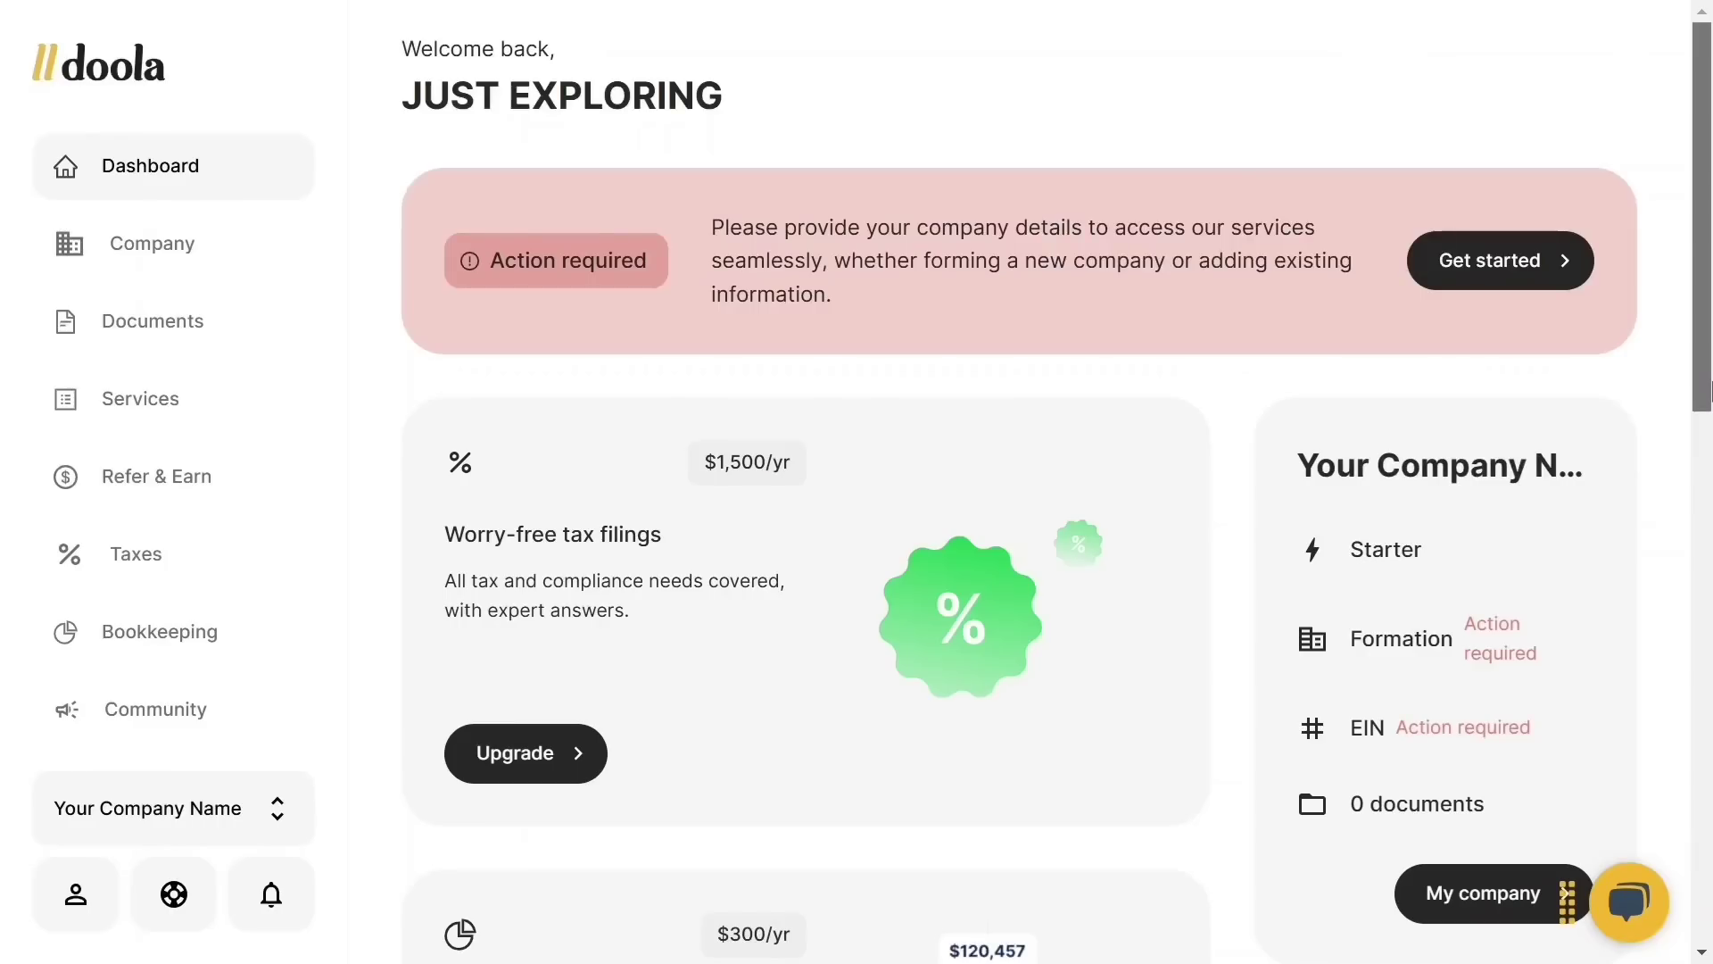
- Scroll through the JUST EXPLORING dashboard cards and return to the top
scroll(1707, 598, "down", 6)
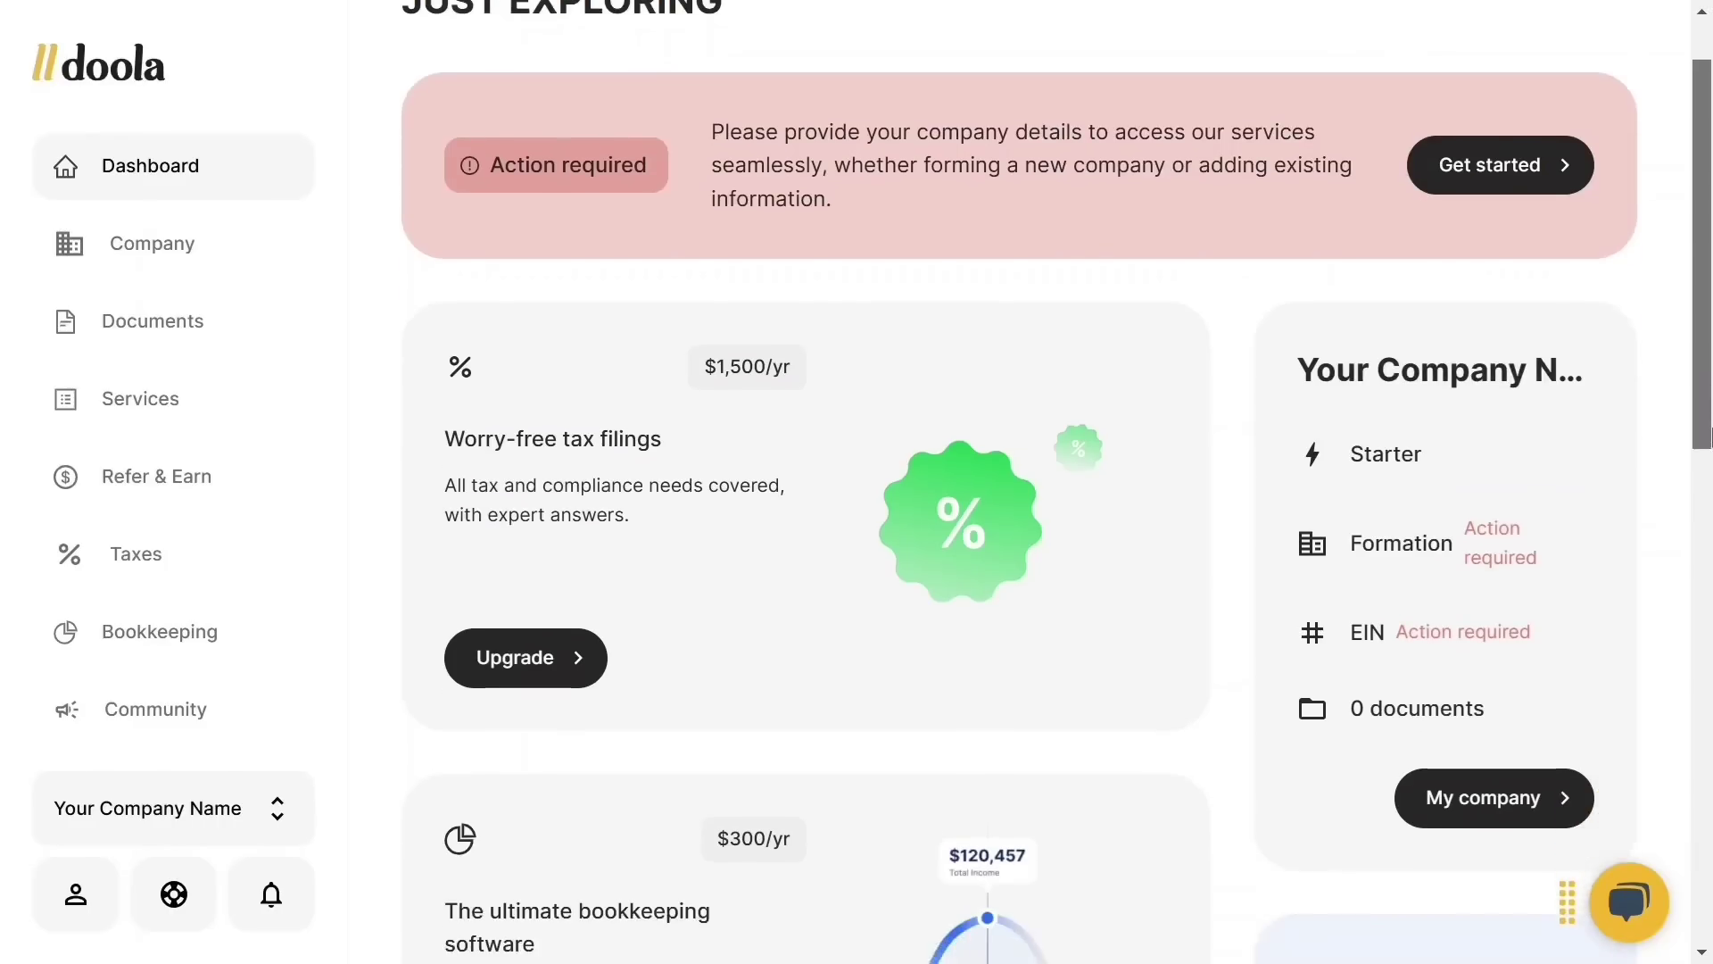
left_click_drag(1708, 598, 1709, 928)
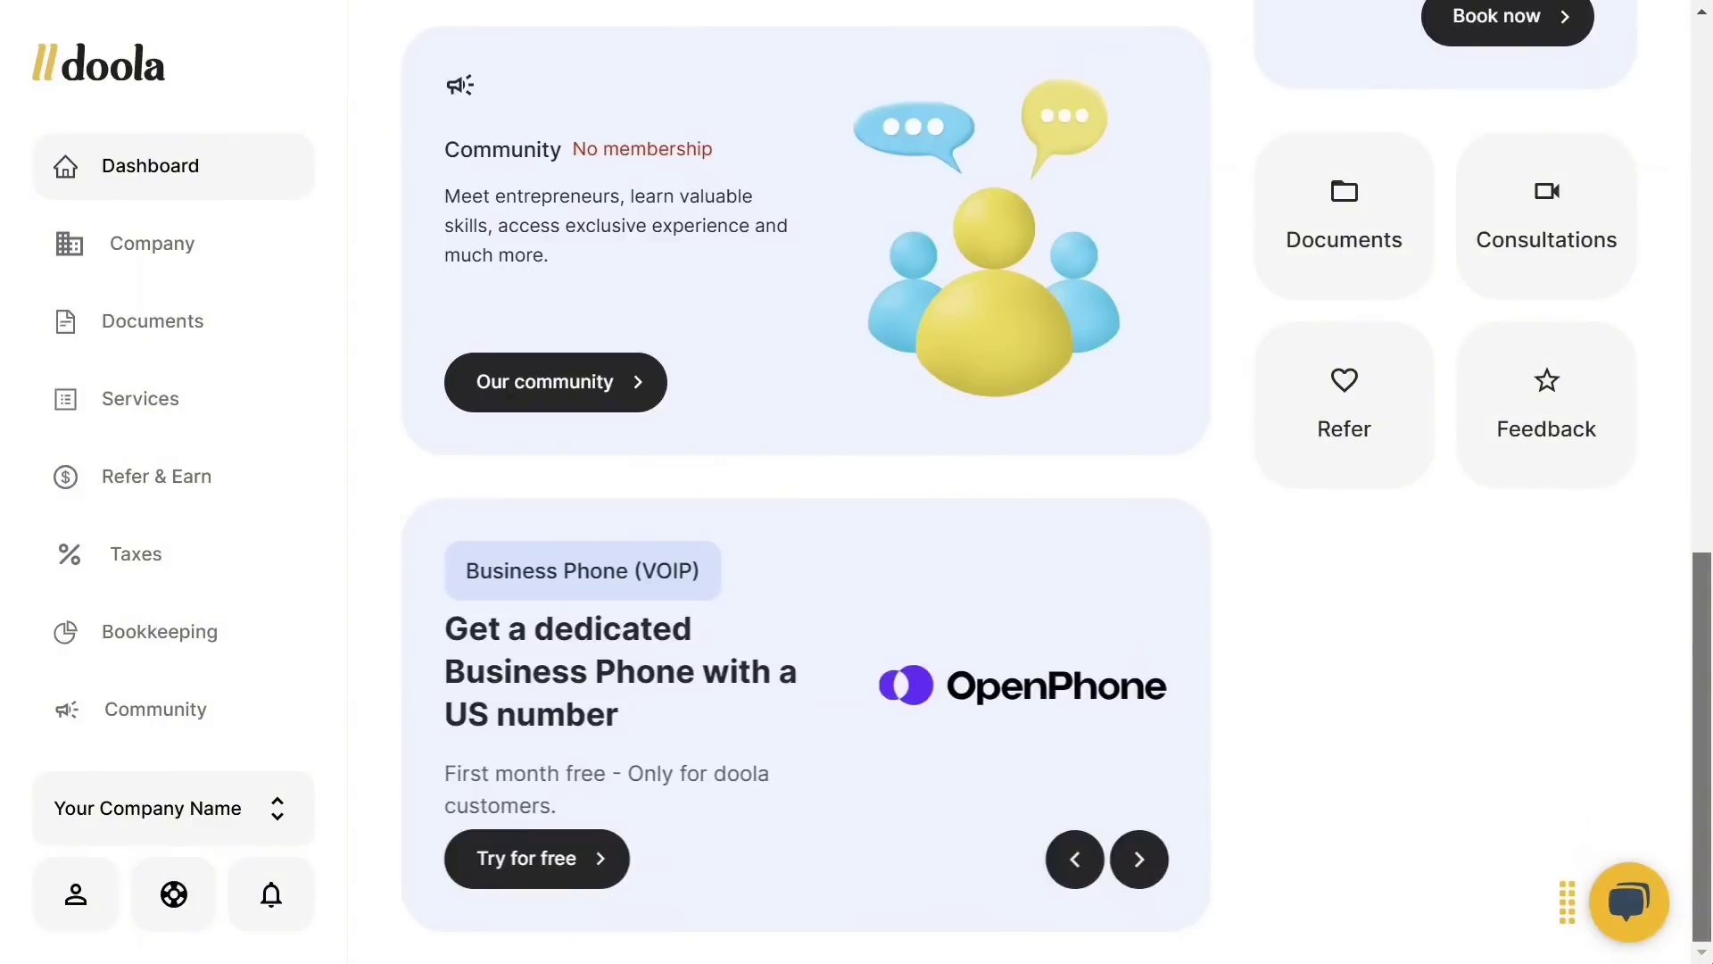
left_click_drag(1694, 906, 1684, 357)
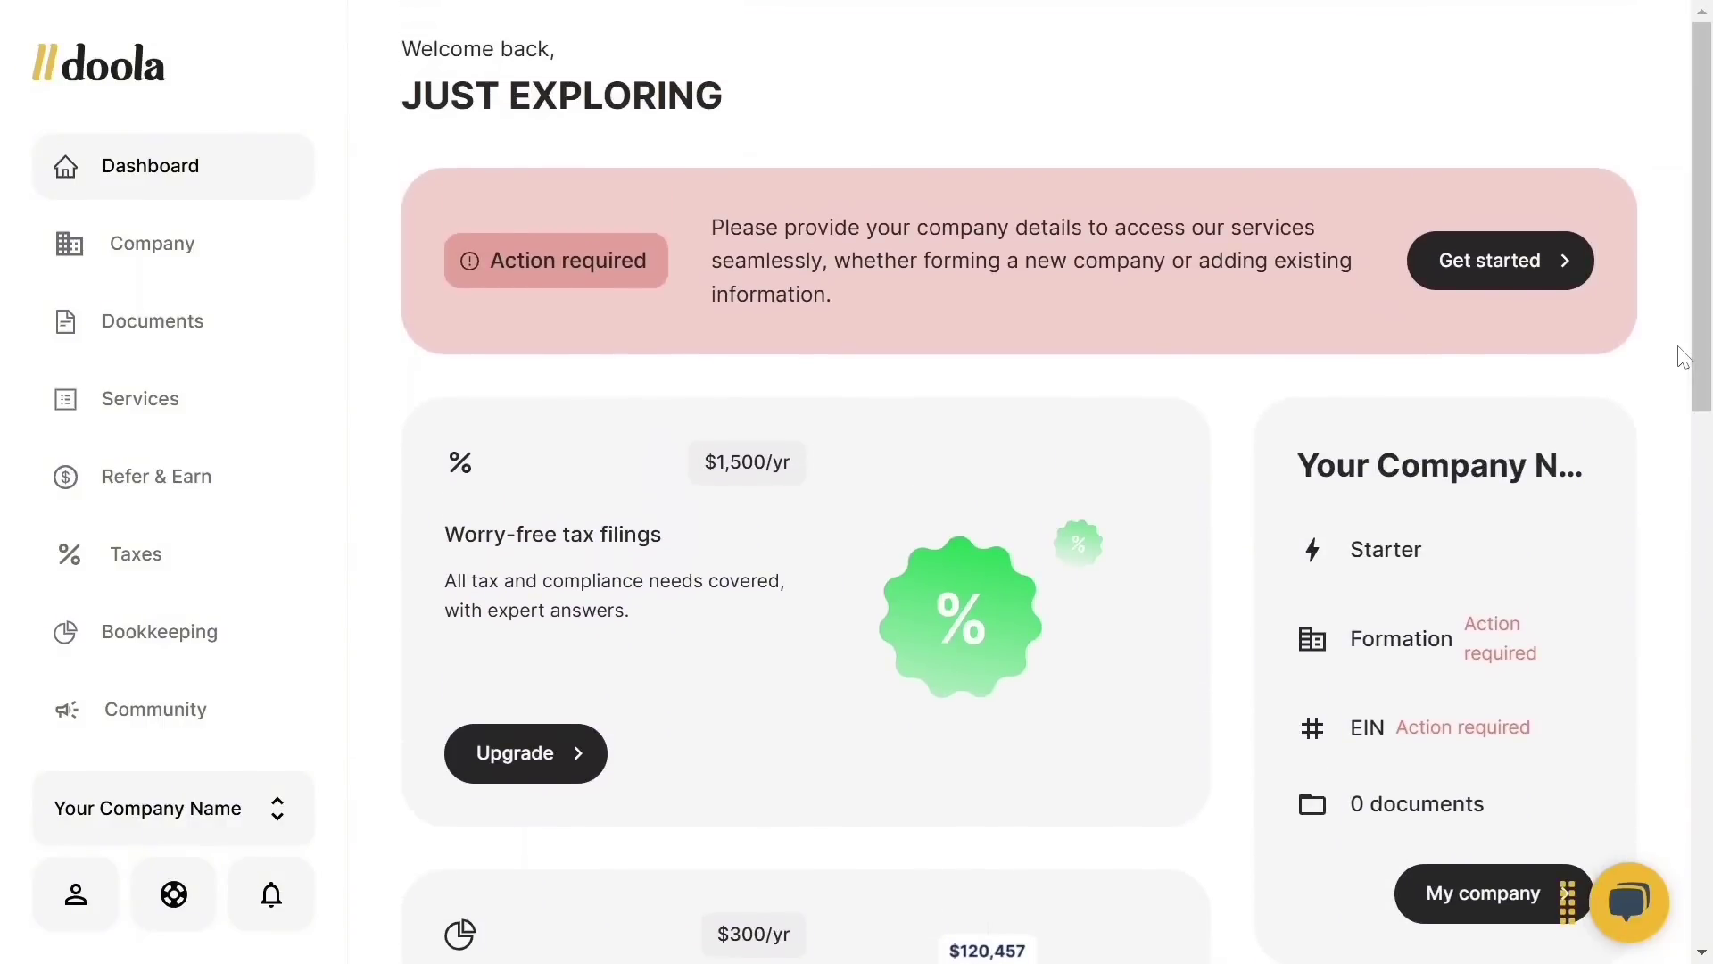